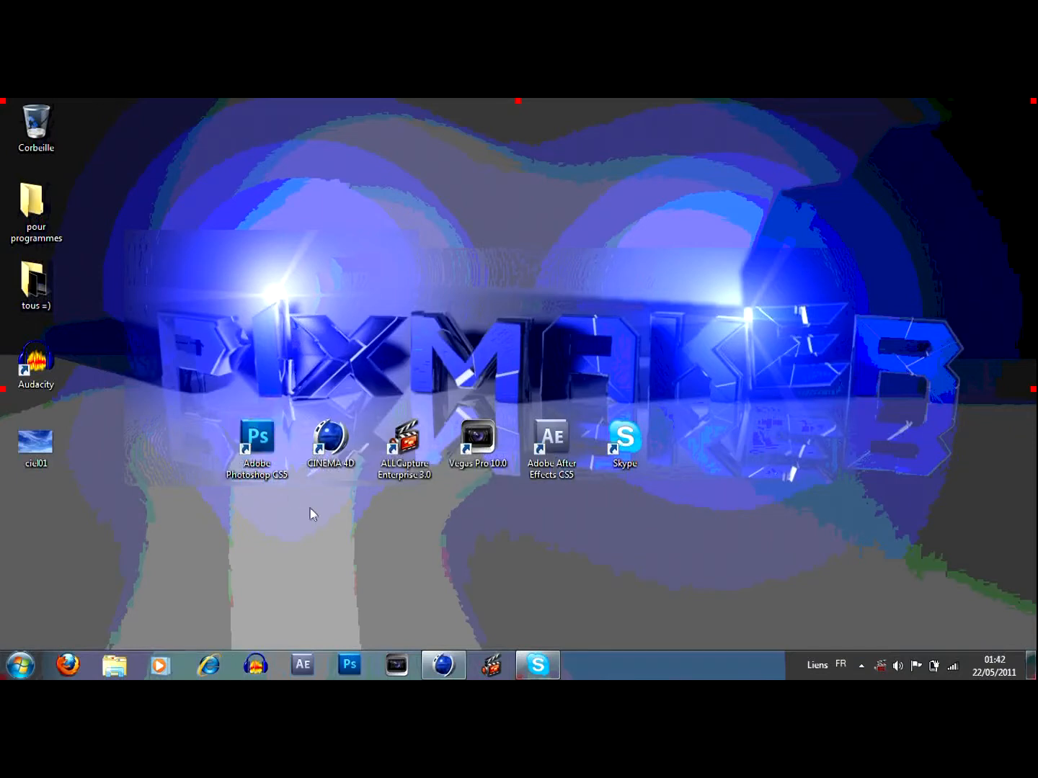
Step: Switch to CINEMA 4D and add a Ciel (sky) object to the empty scene
mouse_move(443, 664)
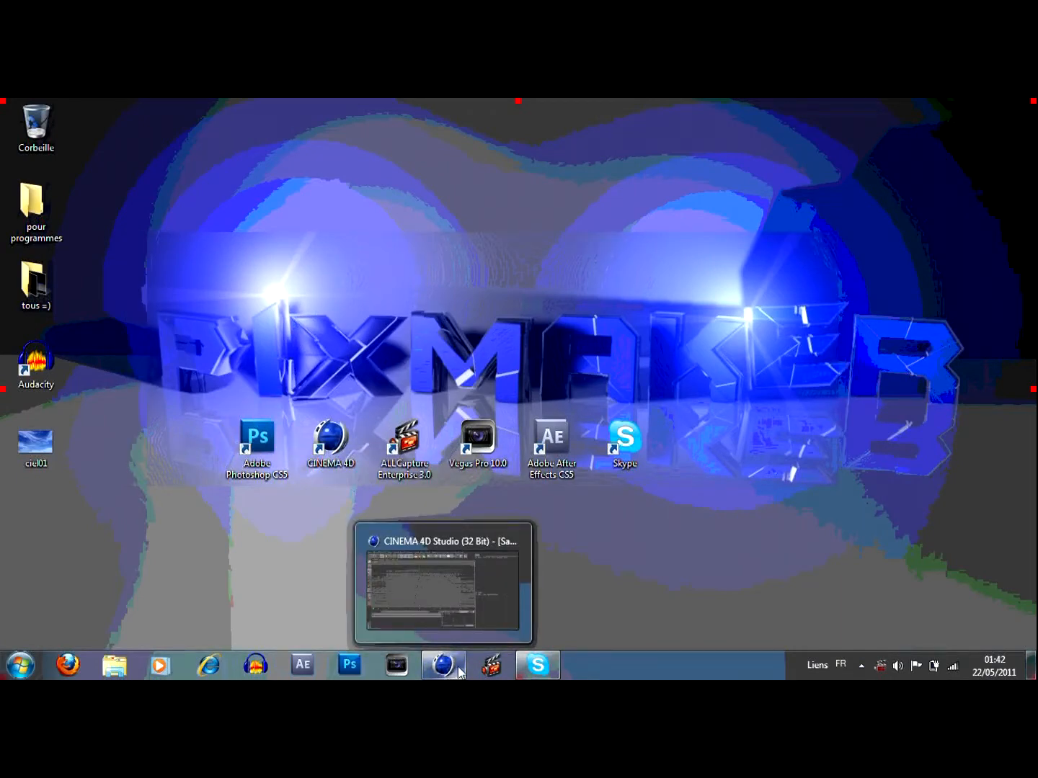
left_click(456, 667)
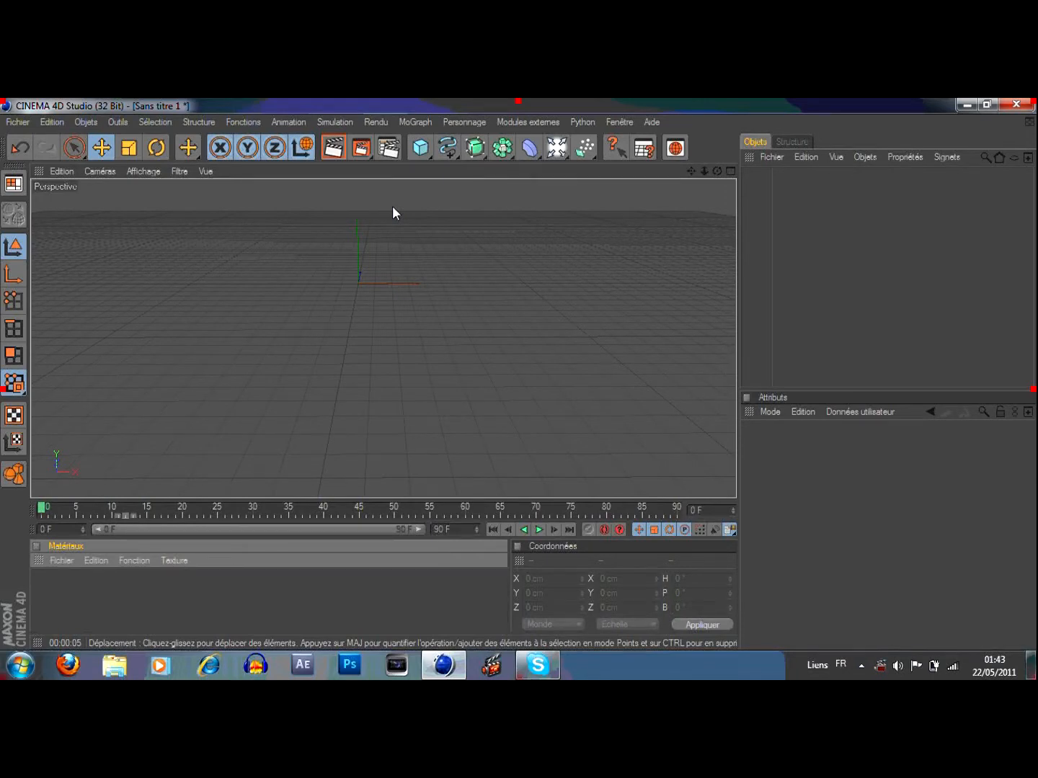
right_click(127, 514)
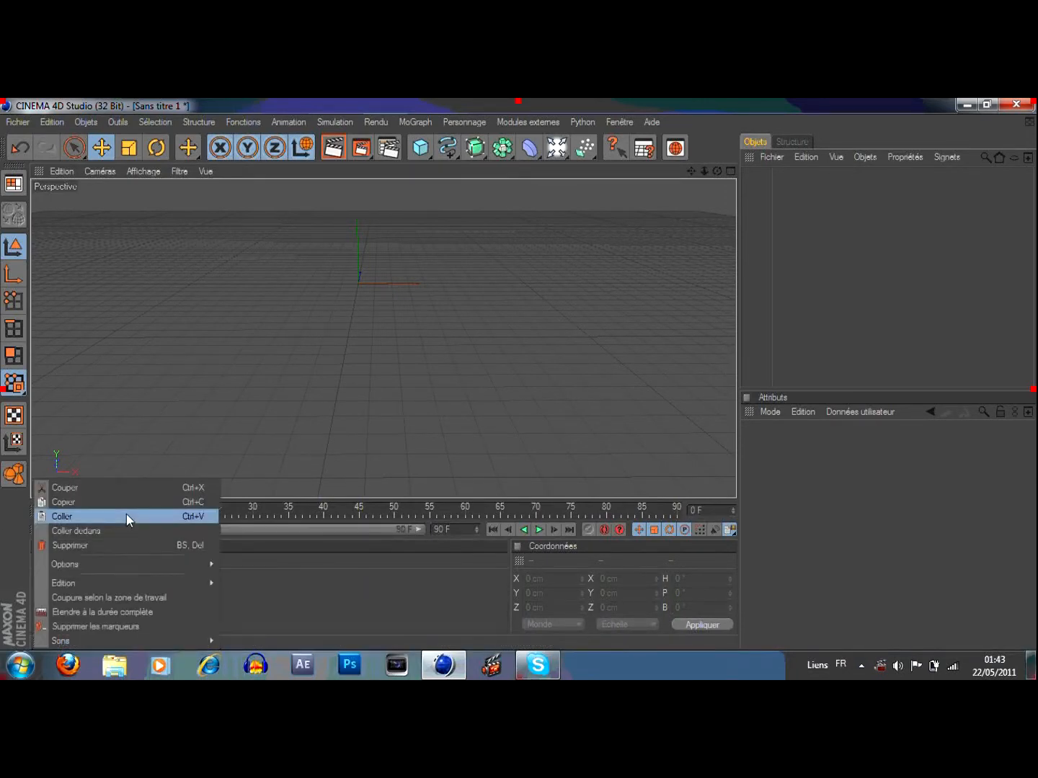
left_click(120, 487)
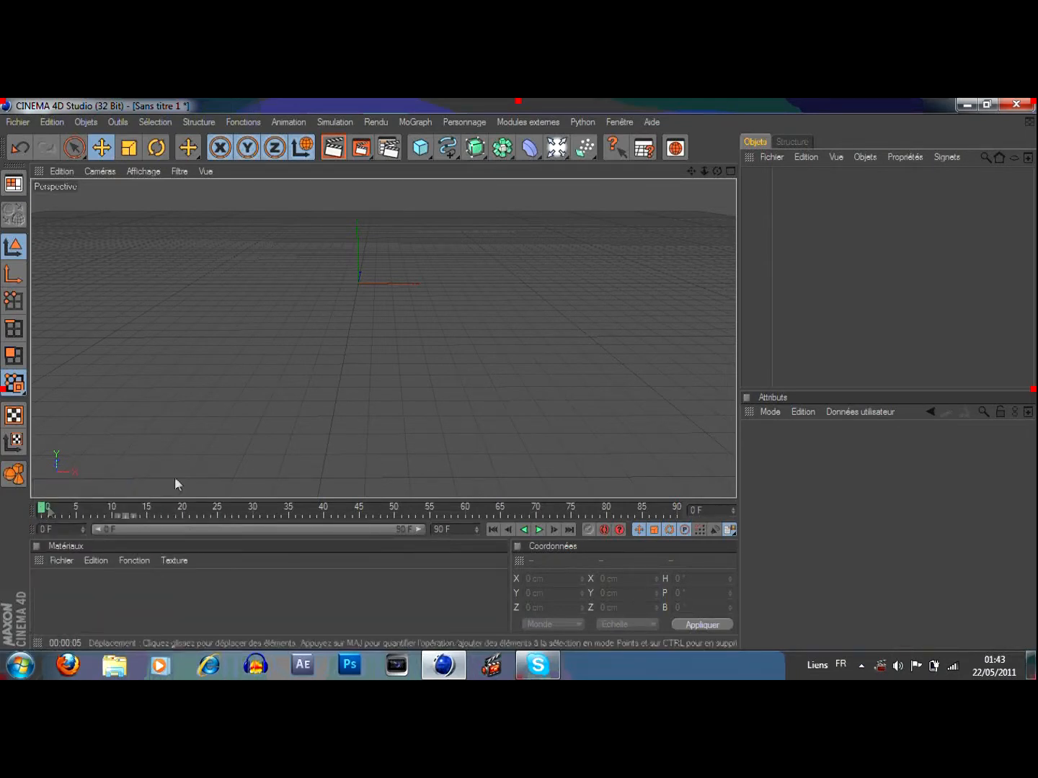
mouse_move(694, 172)
left_mouse_down()
mouse_move(710, 147)
mouse_move(706, 156)
left_mouse_up()
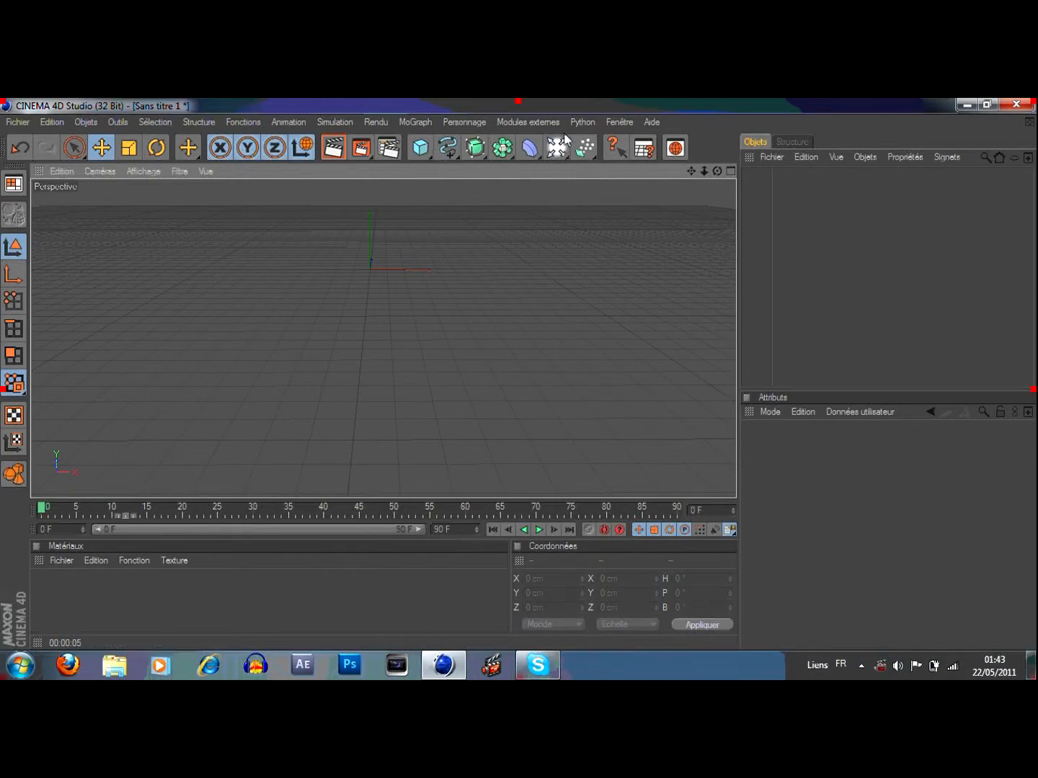
left_click_drag(559, 146, 614, 298)
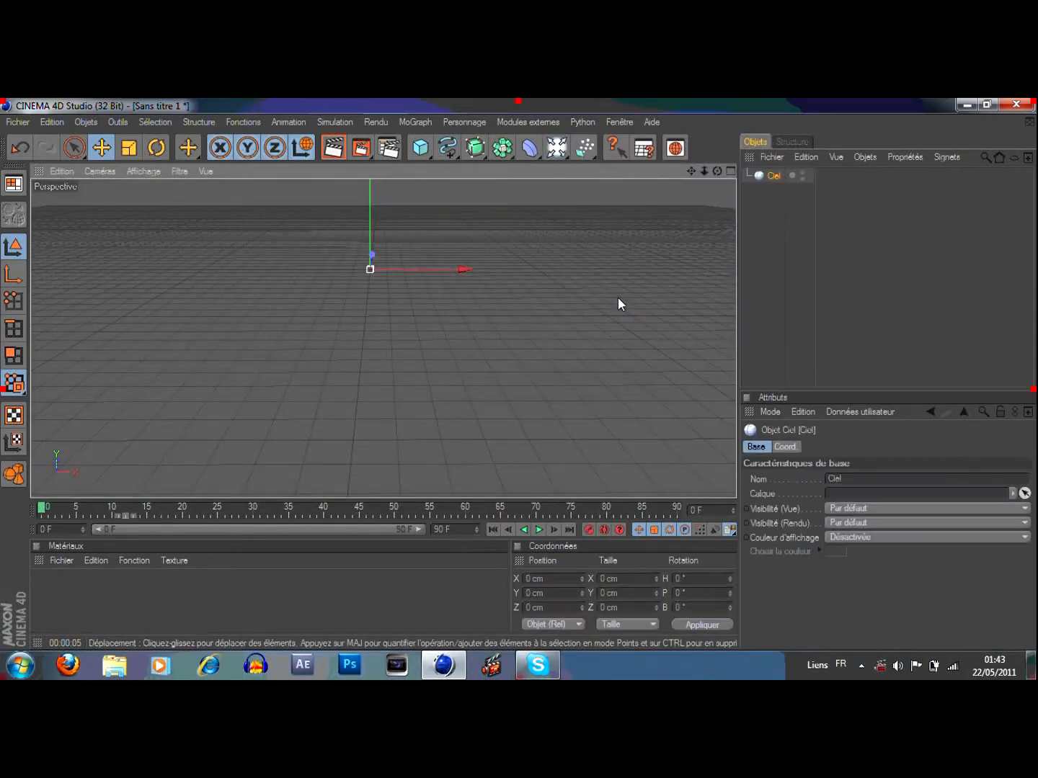
Step: Add a Plan object and scale it uniformly to about 4352 cm in X and Z
left_click_drag(691, 172, 689, 182)
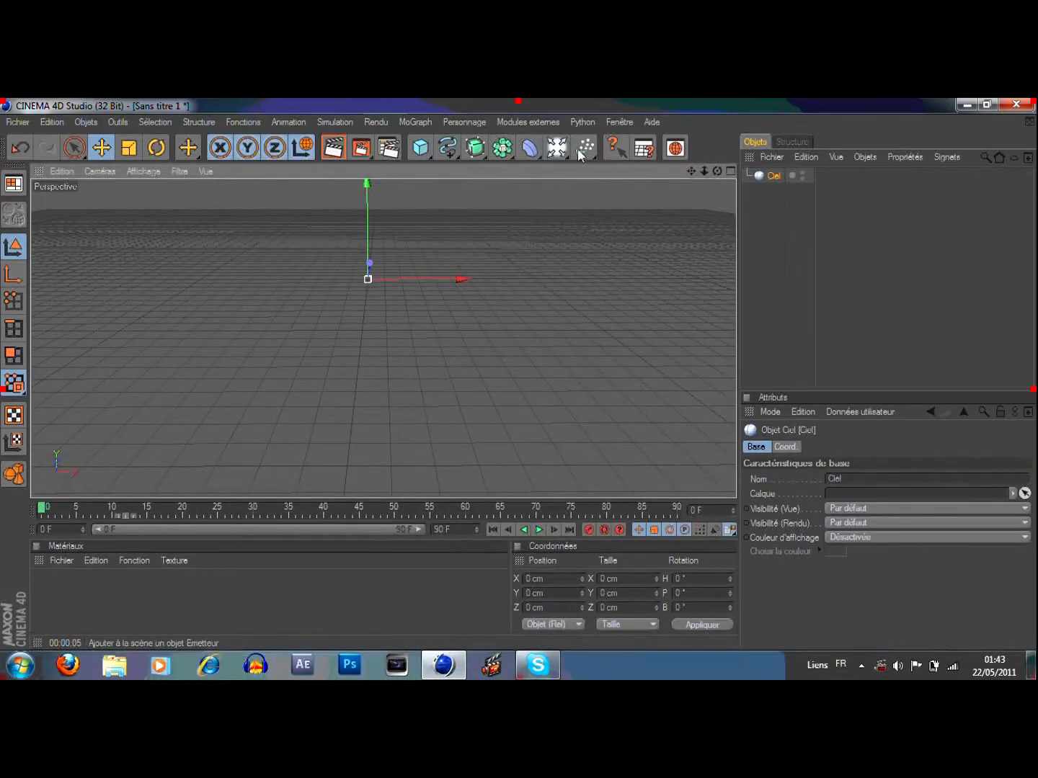
left_click(424, 148)
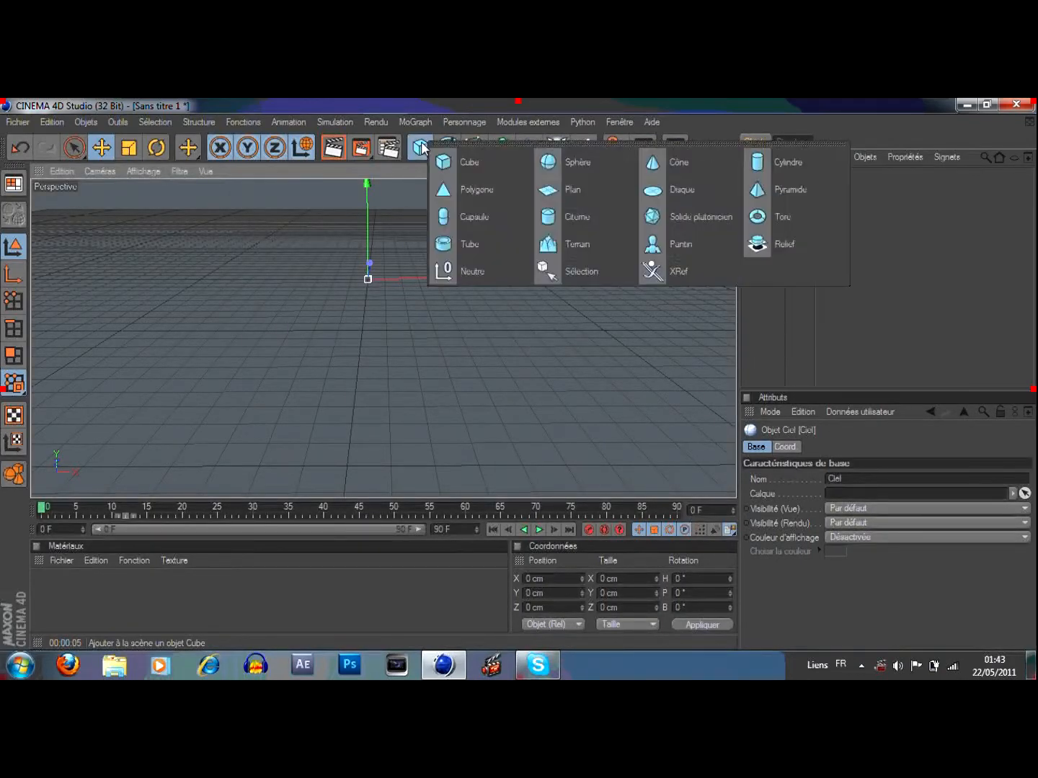
left_click(577, 190)
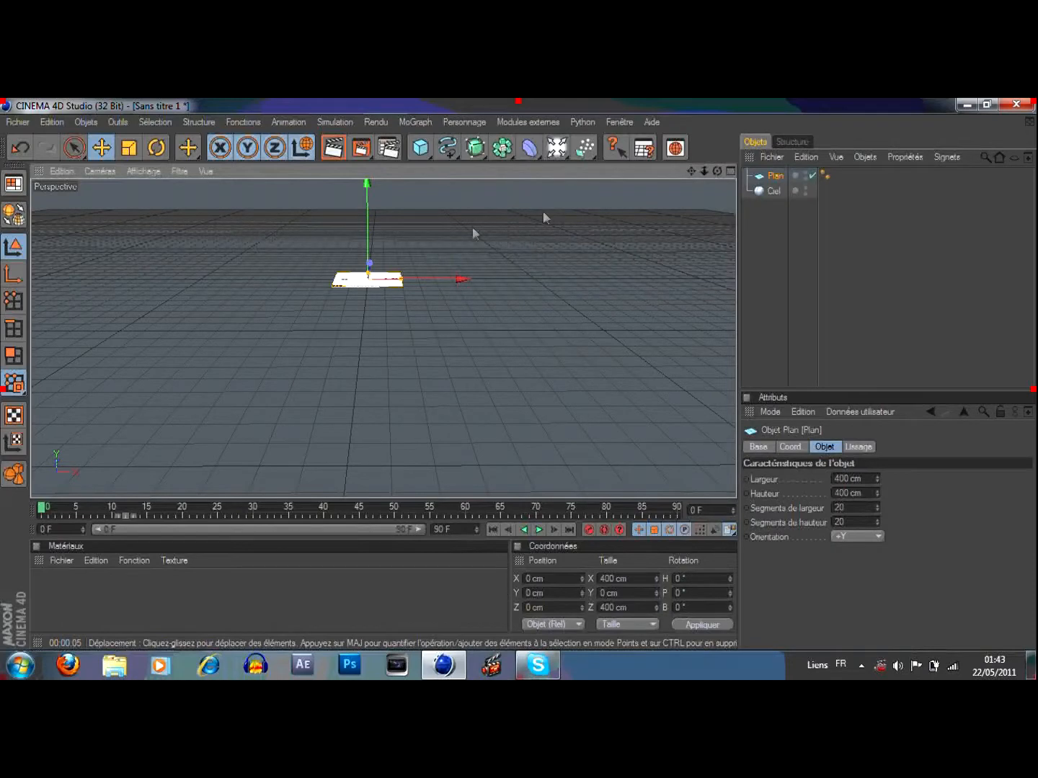
left_click(130, 149)
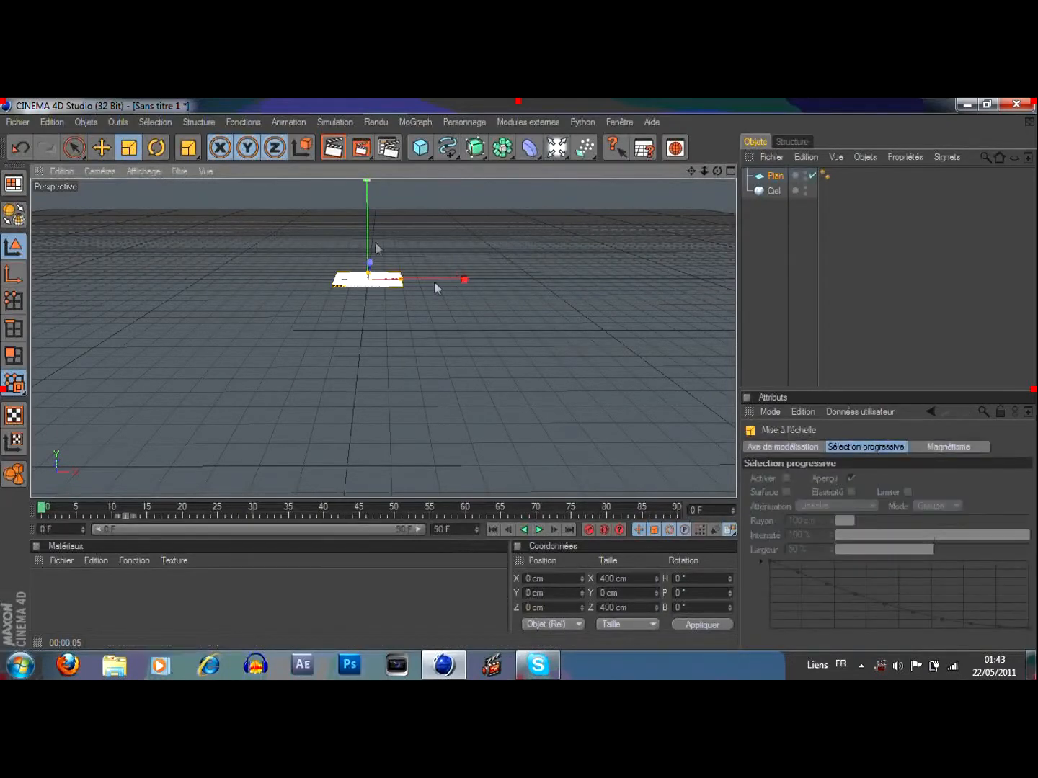
left_click_drag(426, 280, 545, 279)
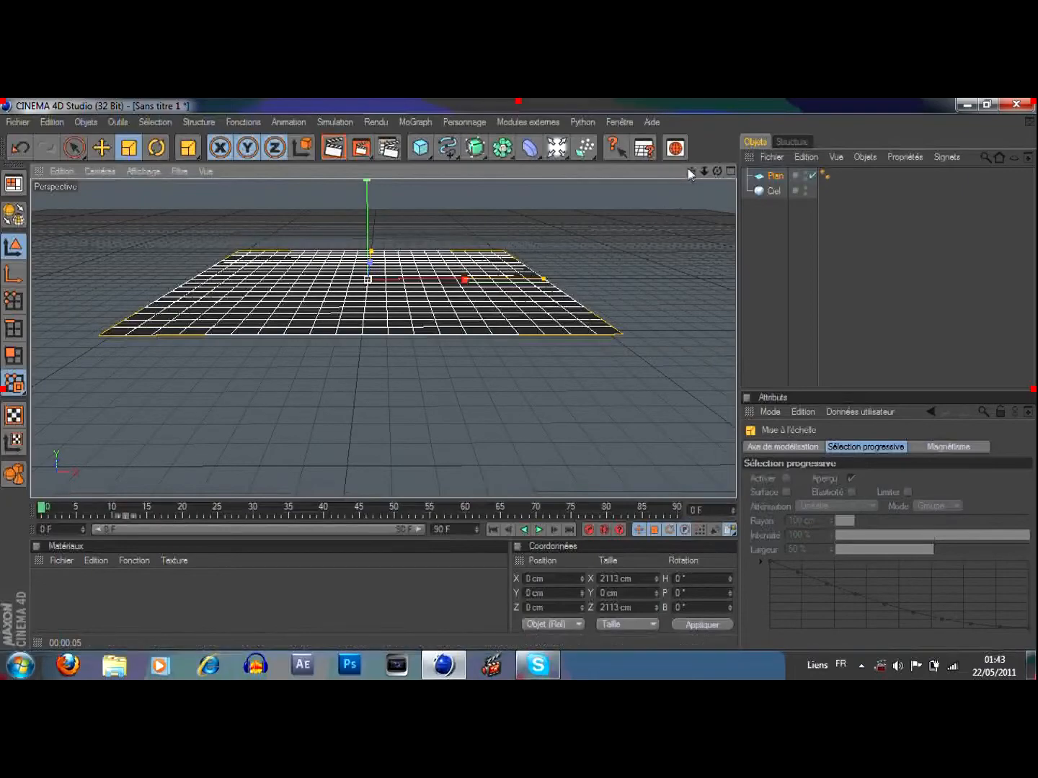
left_click_drag(691, 172, 683, 211)
scroll(382, 306, "up", 3)
left_click_drag(357, 292, 358, 291)
mouse_move(691, 172)
left_mouse_down()
mouse_move(715, 153)
mouse_move(689, 159)
left_mouse_up()
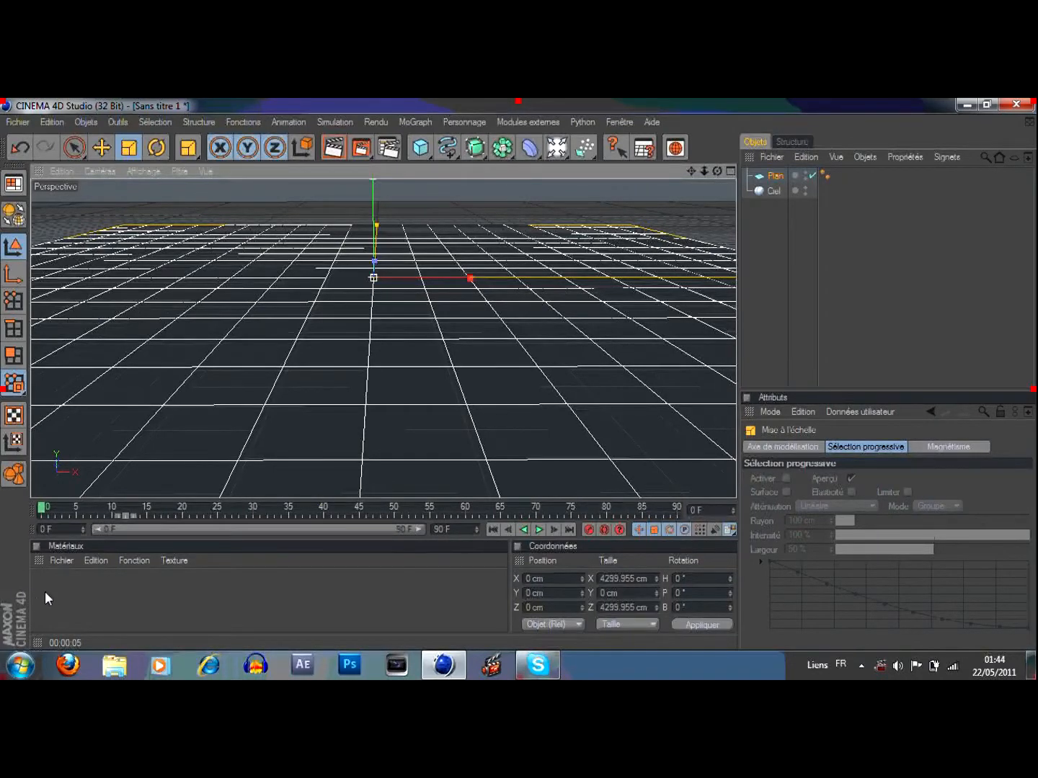
left_click_drag(470, 278, 475, 279)
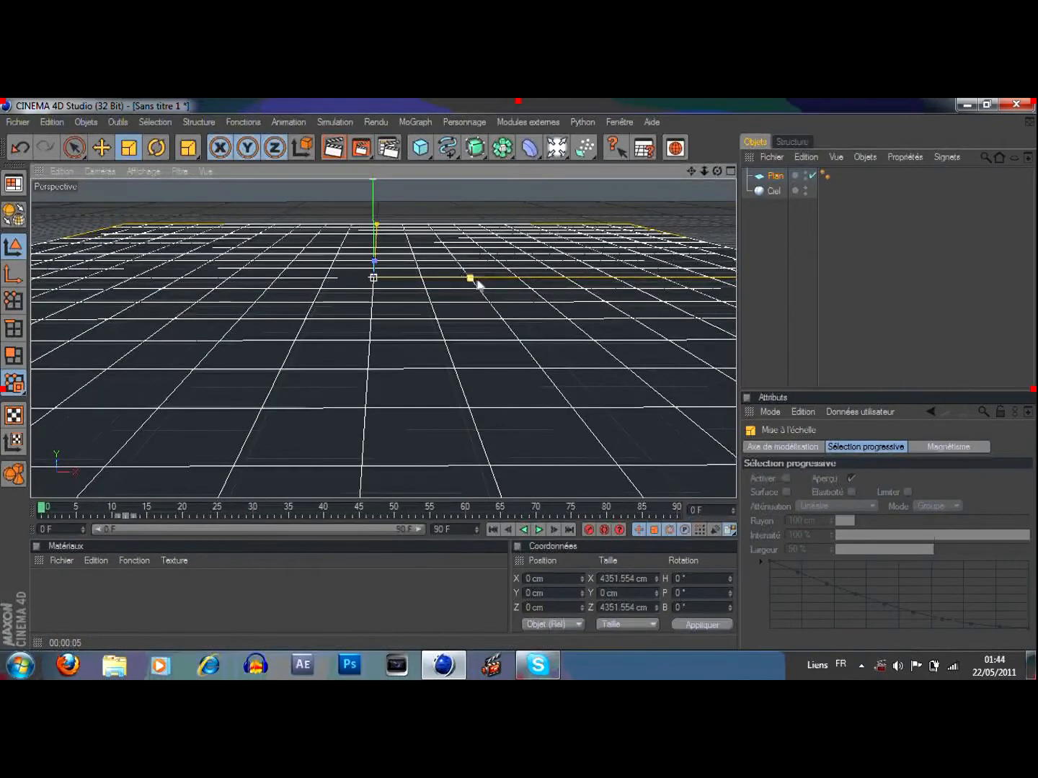
Step: Create a new material and set its Couleur channel to black
double_click(46, 580)
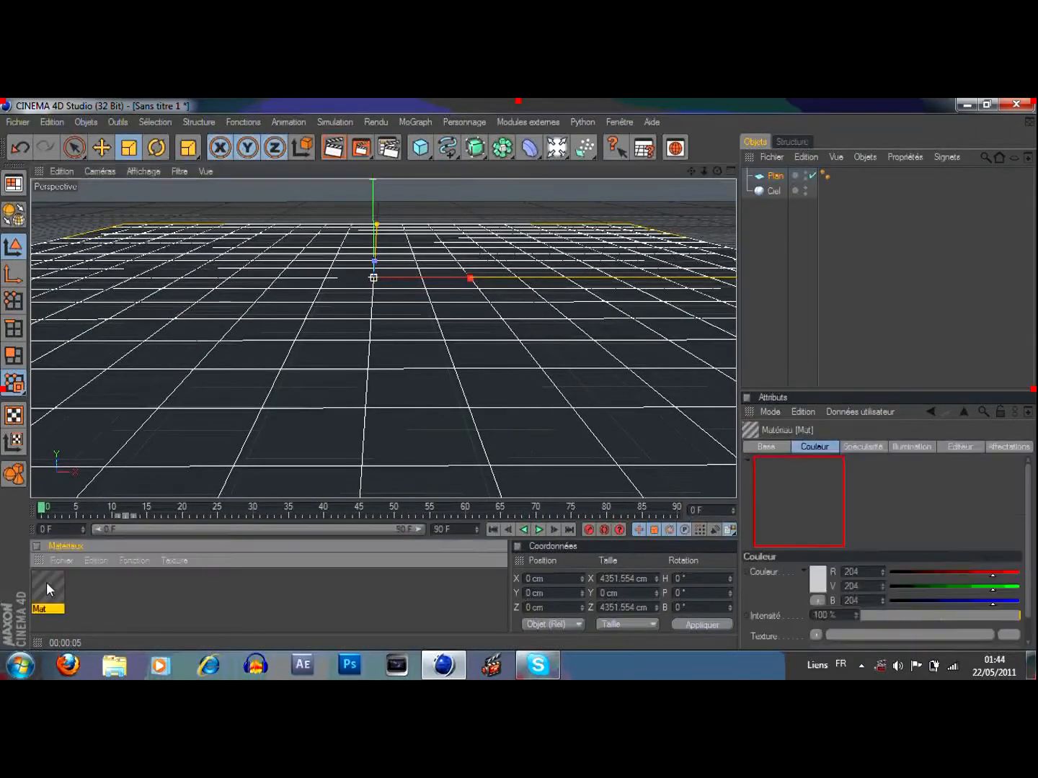
double_click(49, 589)
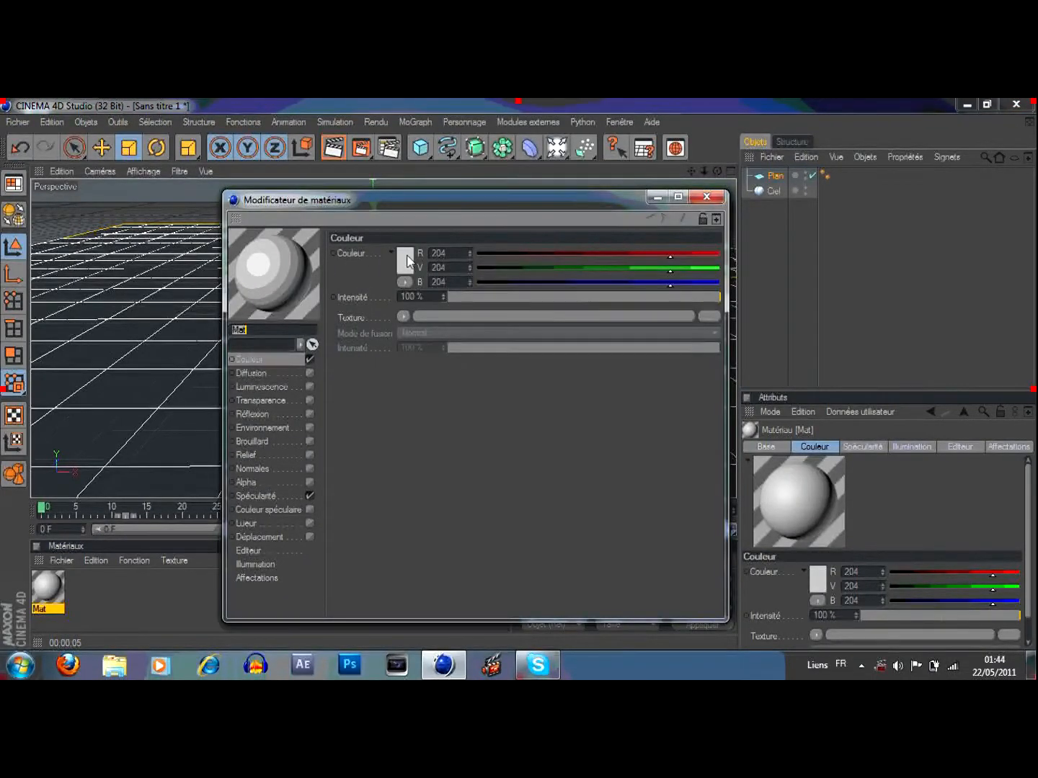
left_click(406, 261)
left_click_drag(409, 216, 279, 292)
left_click(379, 328)
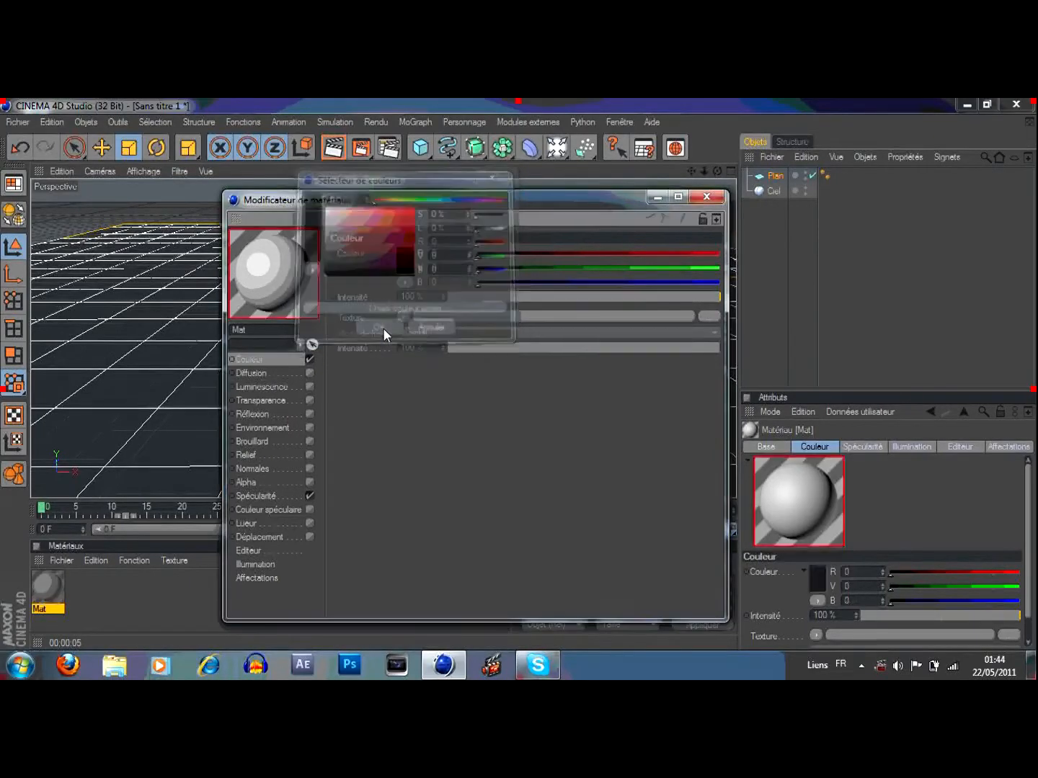
Step: Enable the material's Transparence channel with a refraction of 1.68 and turn on Additive
left_click(308, 401)
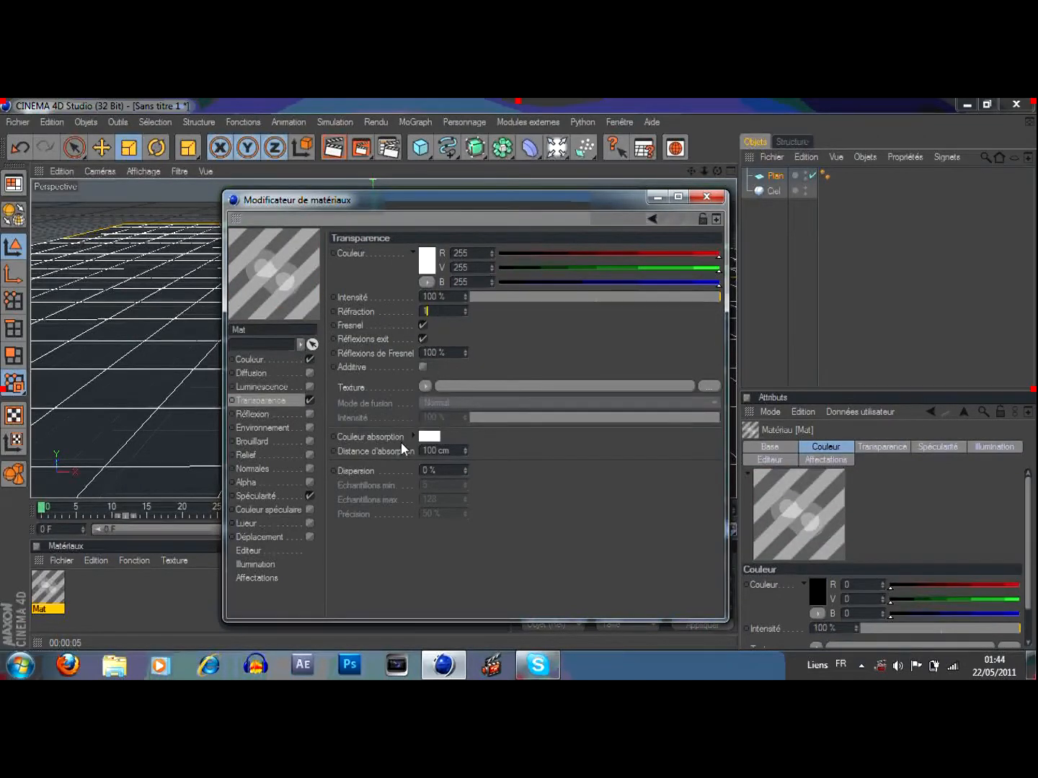
type(".68")
key("Return")
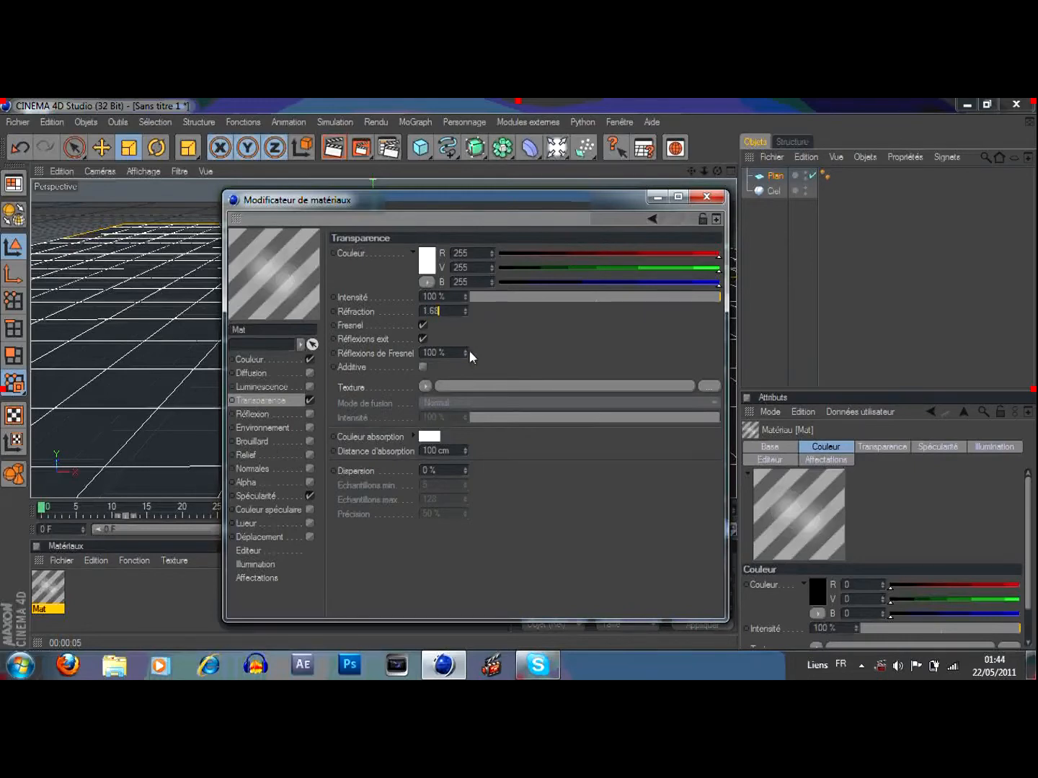
left_click(423, 367)
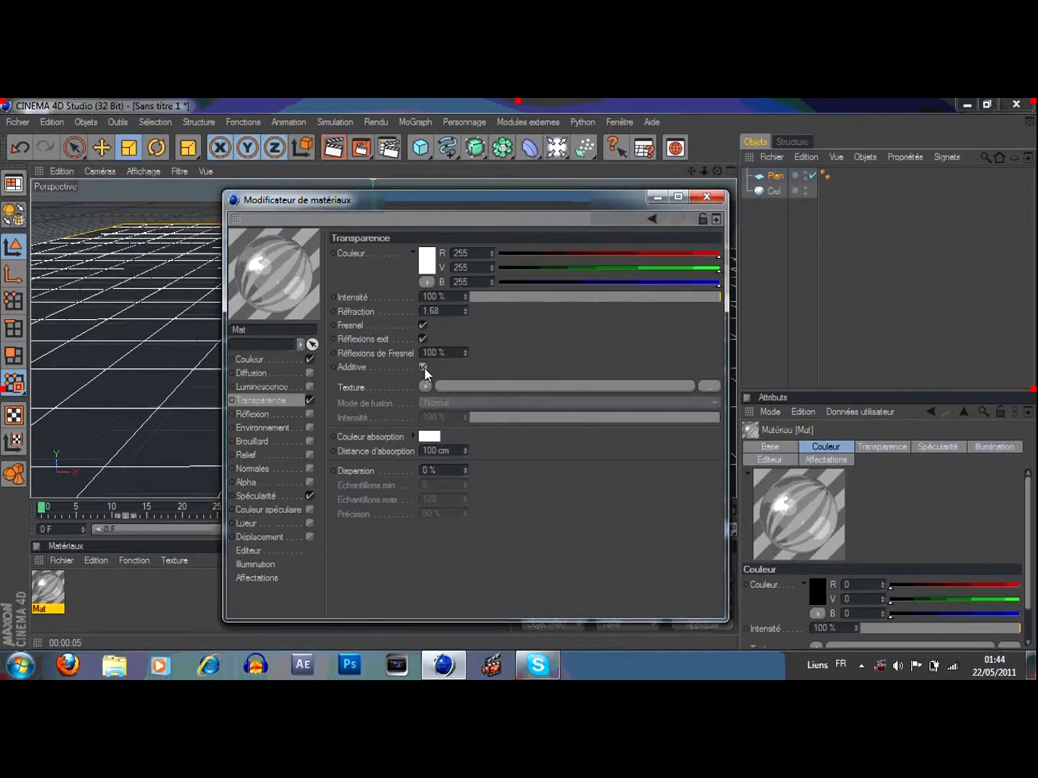
Step: Enable the material's Environnement channel and choose its colour
left_click(308, 428)
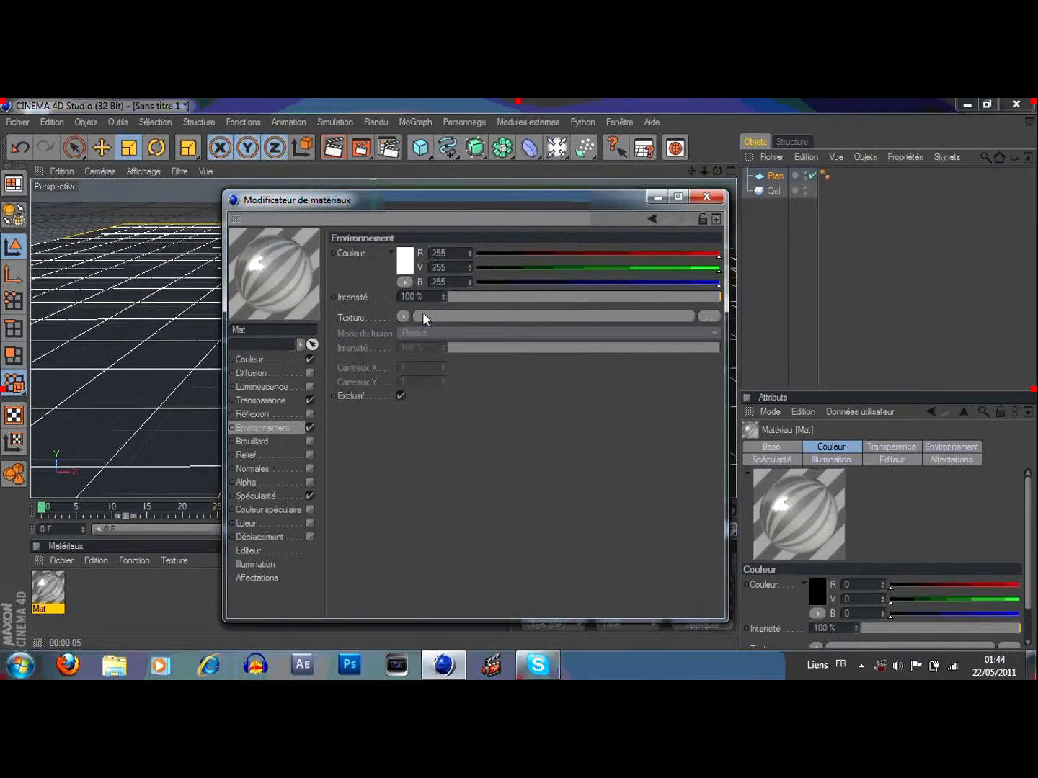
left_click(406, 261)
left_click(369, 333)
Step: Enable the material's Brouillard channel with a black colour and 30 % intensity
left_click(309, 440)
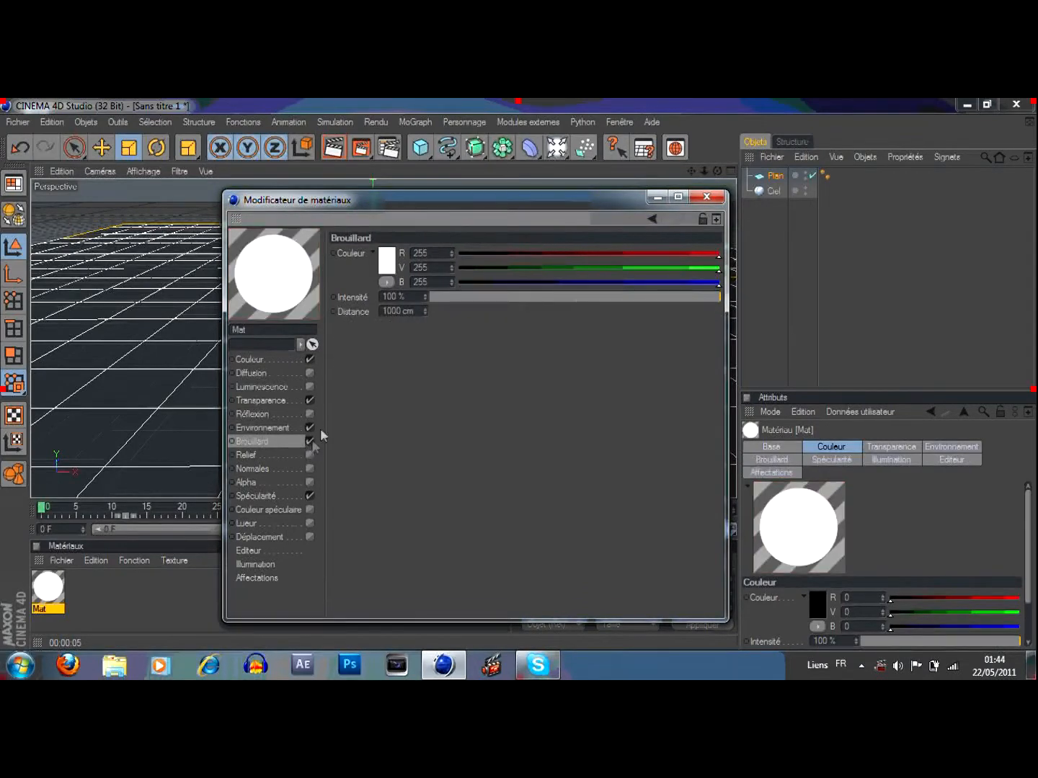
left_click(387, 260)
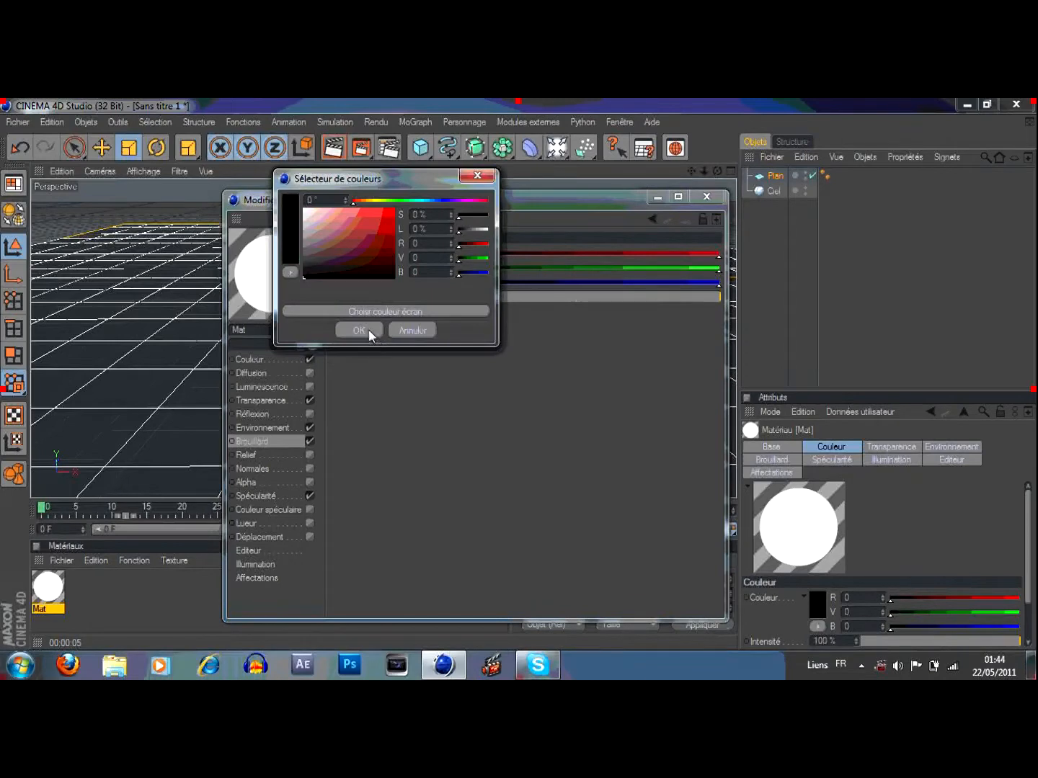
left_click(369, 333)
left_click_drag(487, 295, 518, 292)
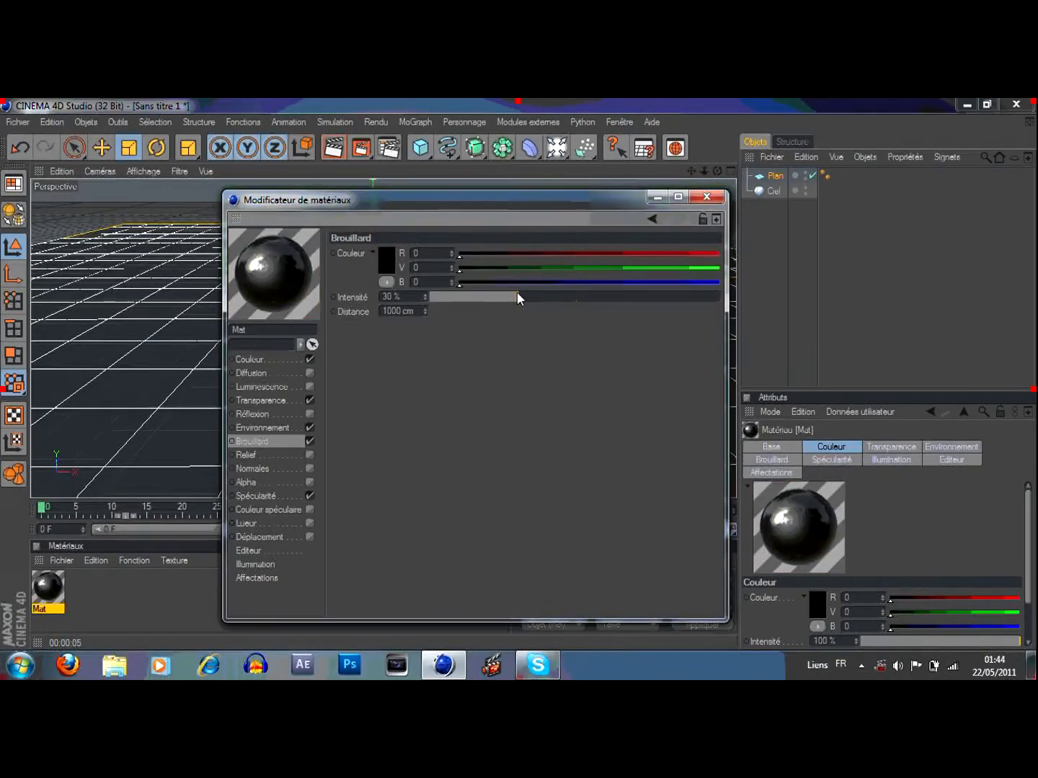
Step: Enable the material's Relief channel with the Eau surface texture at 16 % intensity
left_click(310, 455)
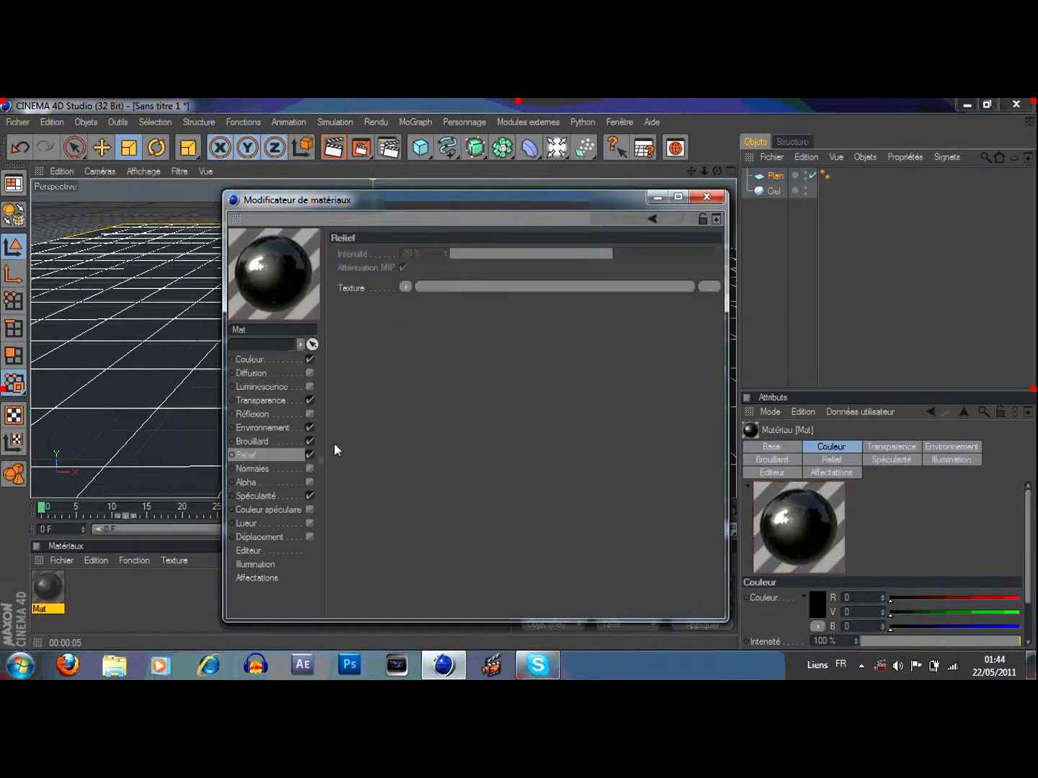
left_click(405, 288)
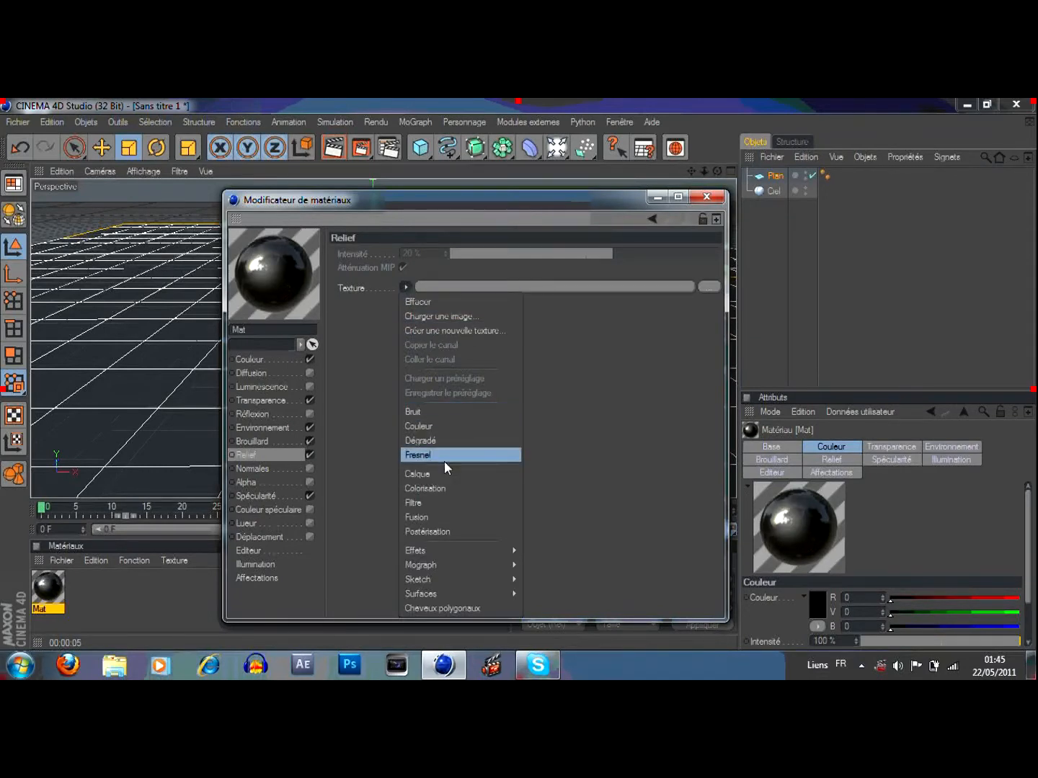
mouse_move(456, 594)
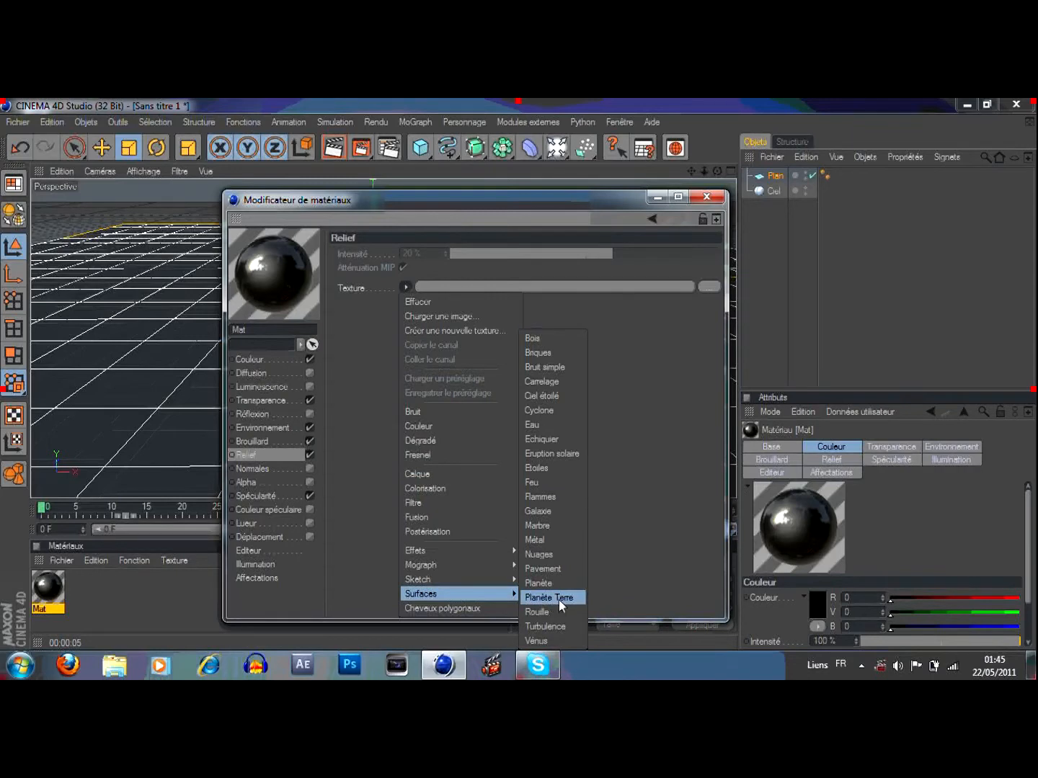
left_click(539, 424)
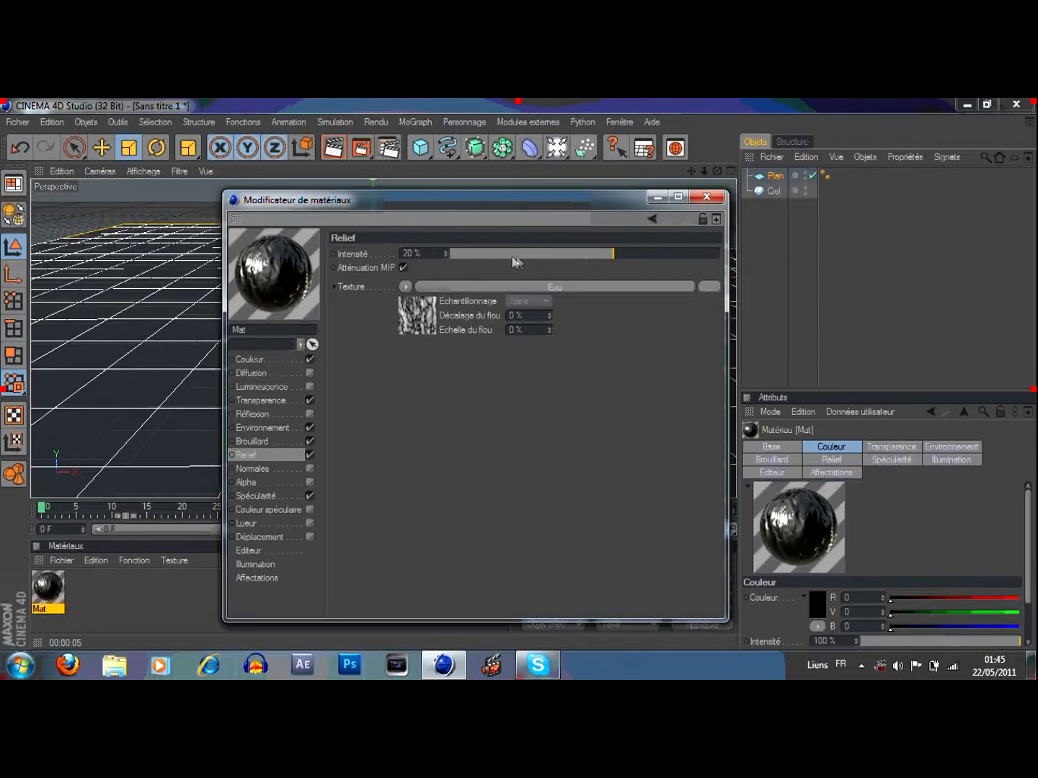
left_click_drag(517, 257, 609, 250)
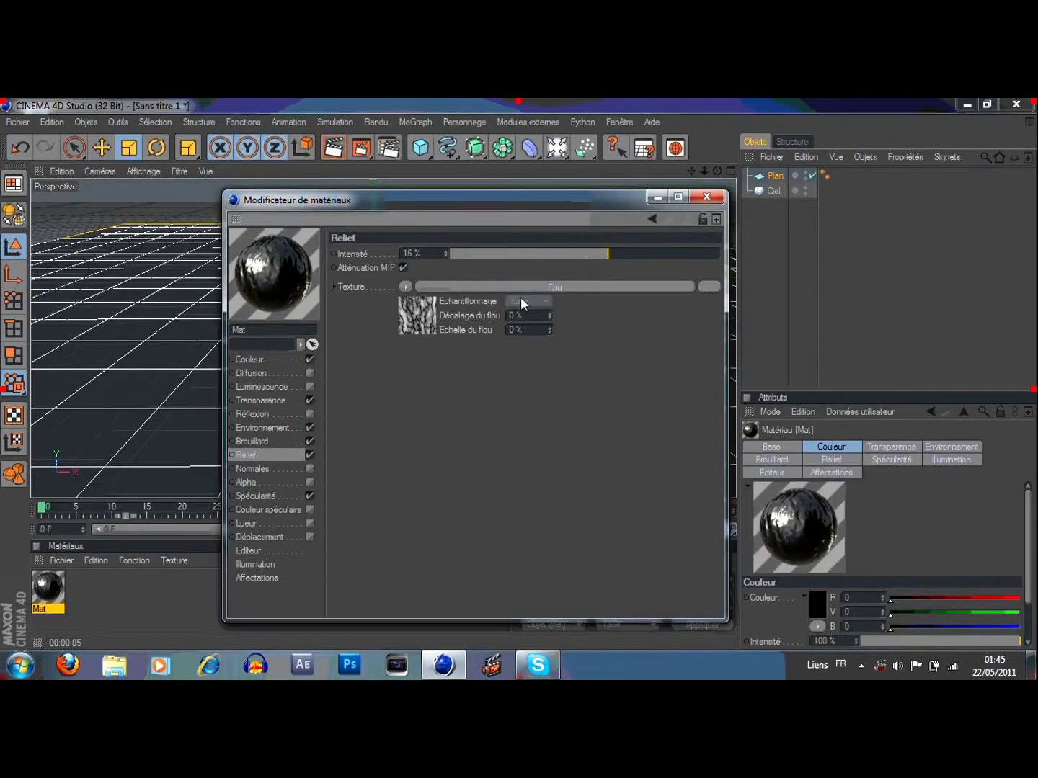
left_click(418, 328)
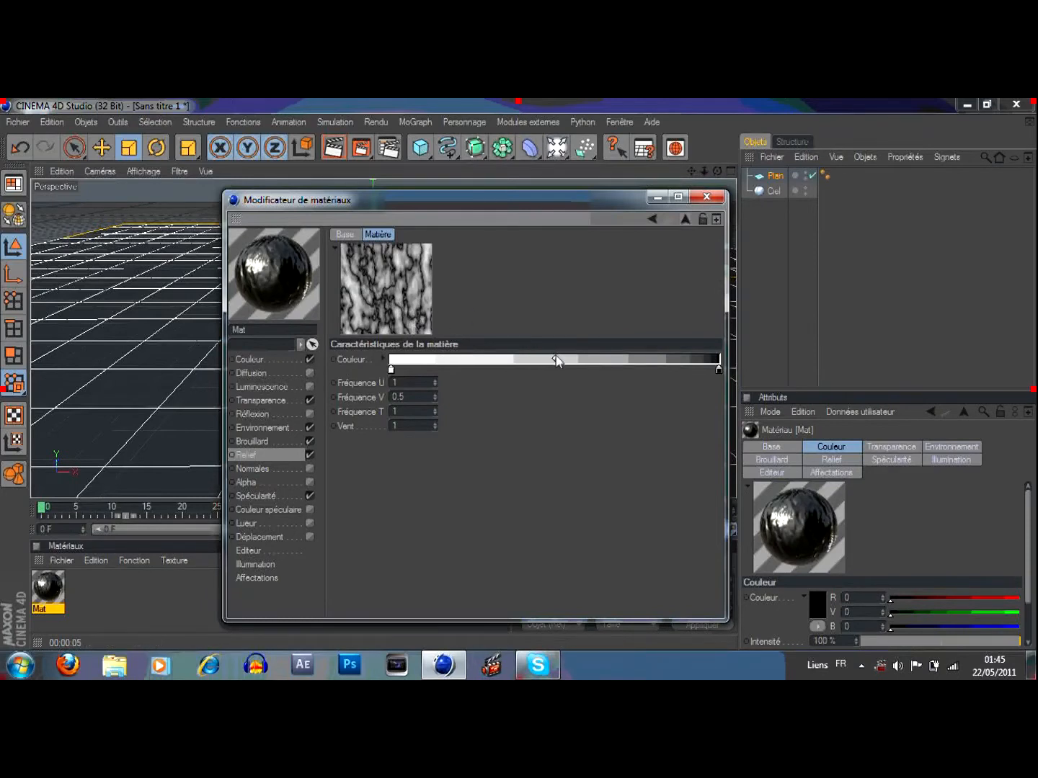
type("0")
key("BackSpace")
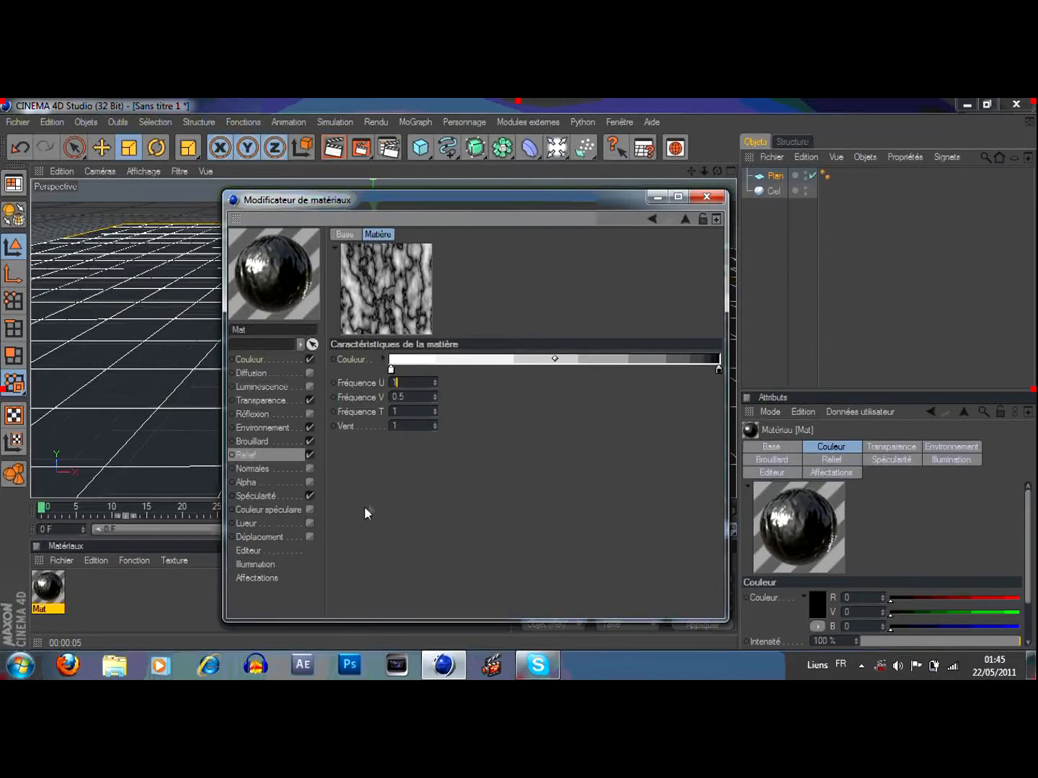
key("Return")
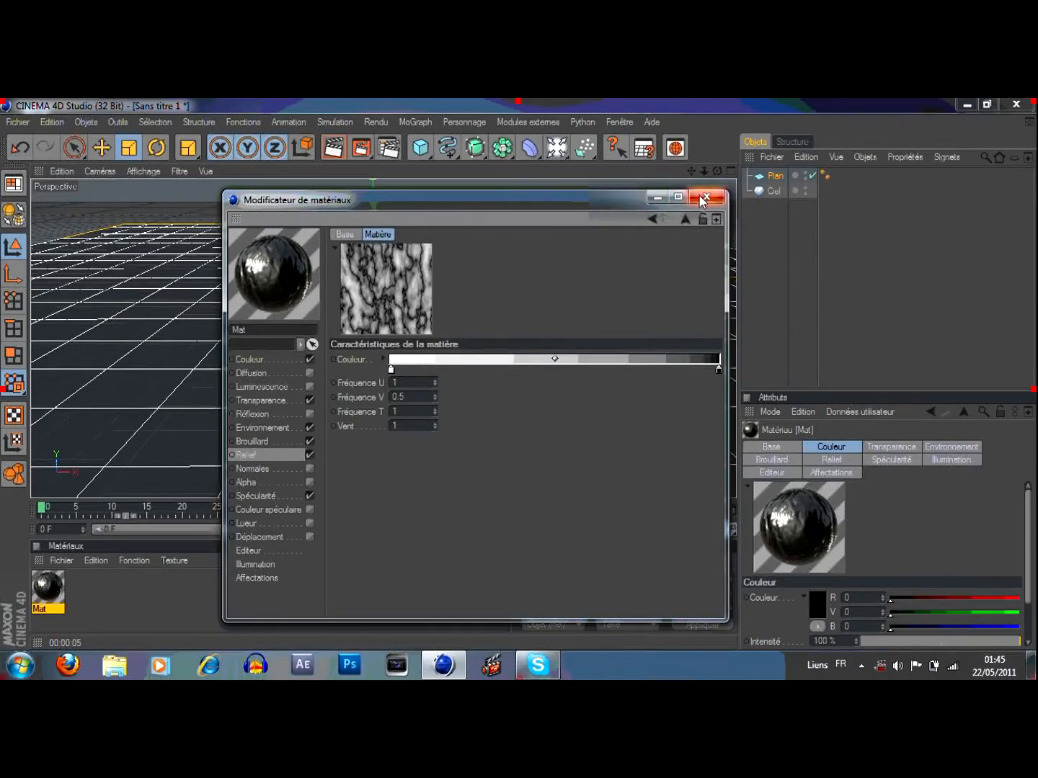
Step: Check the material's Spécularité and Relief channel settings and close the material editor
left_click(264, 498)
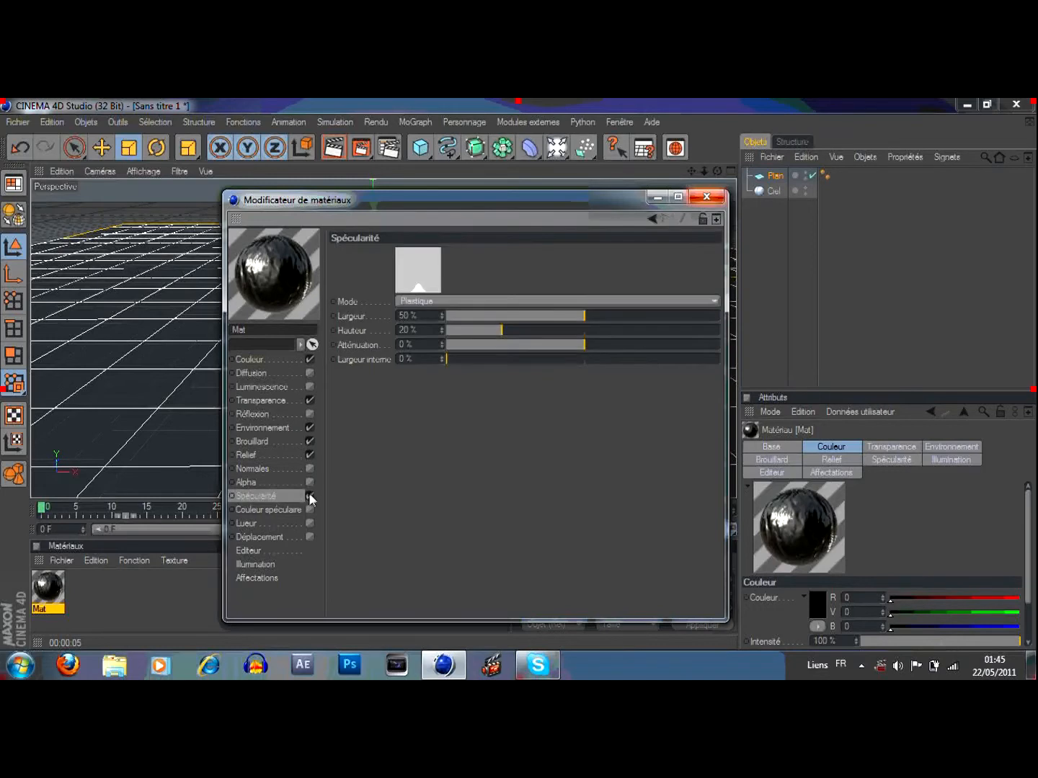
left_click(267, 455)
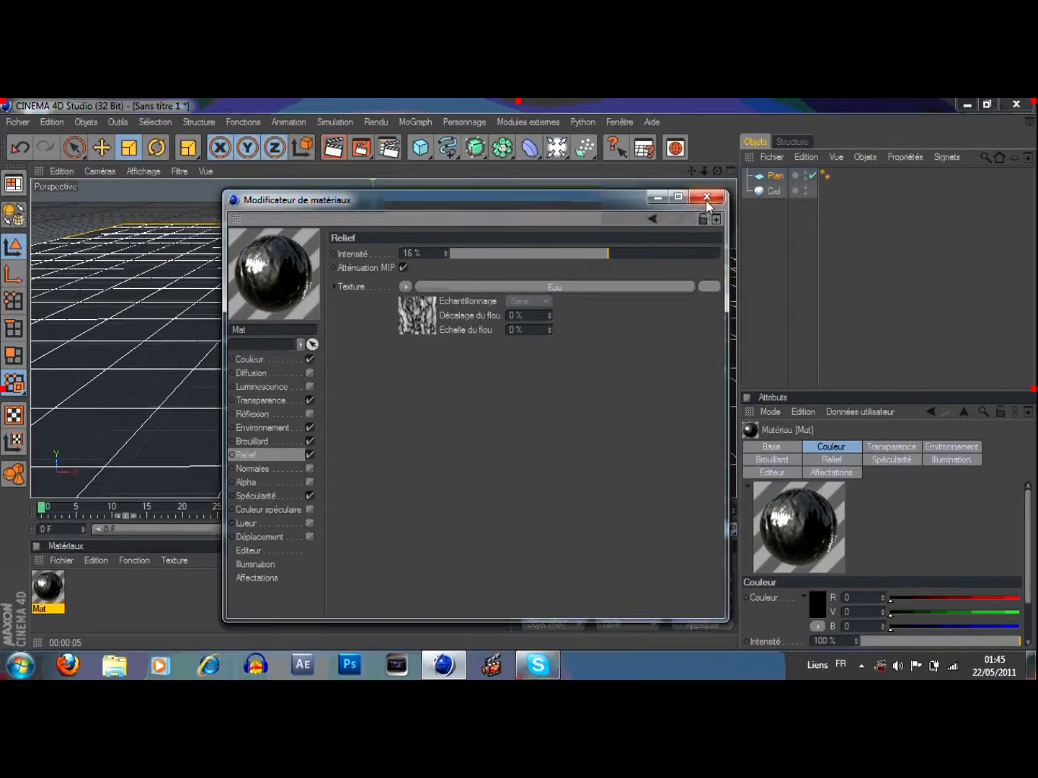
left_click(296, 496)
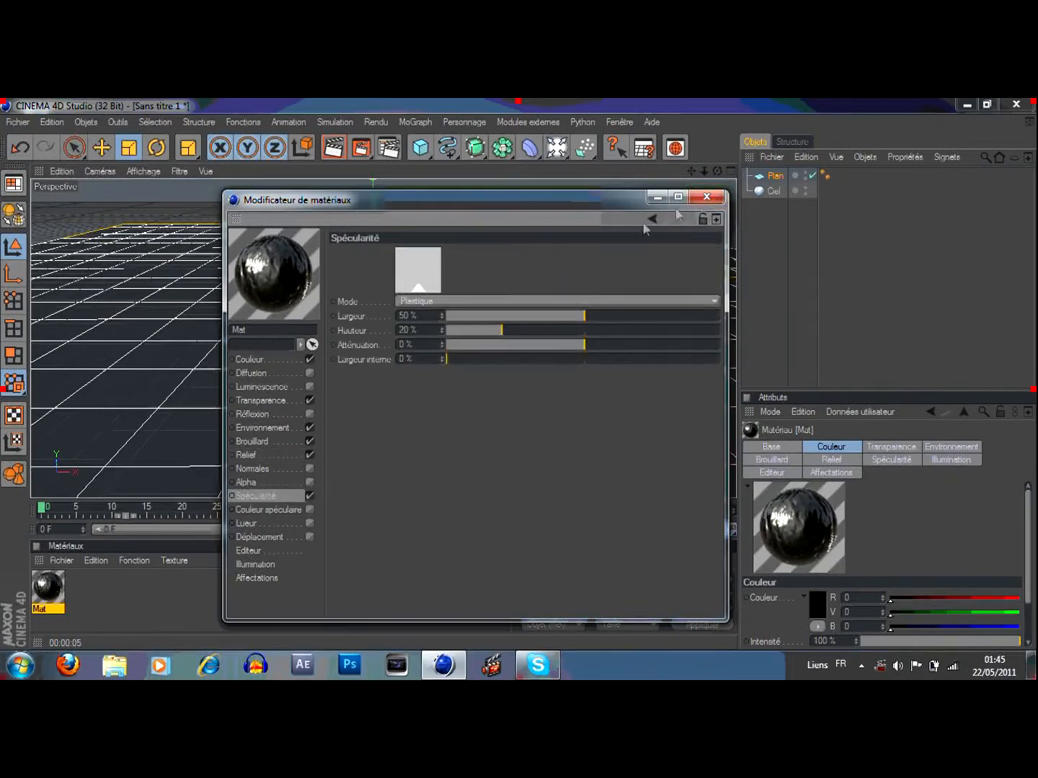
left_click(702, 199)
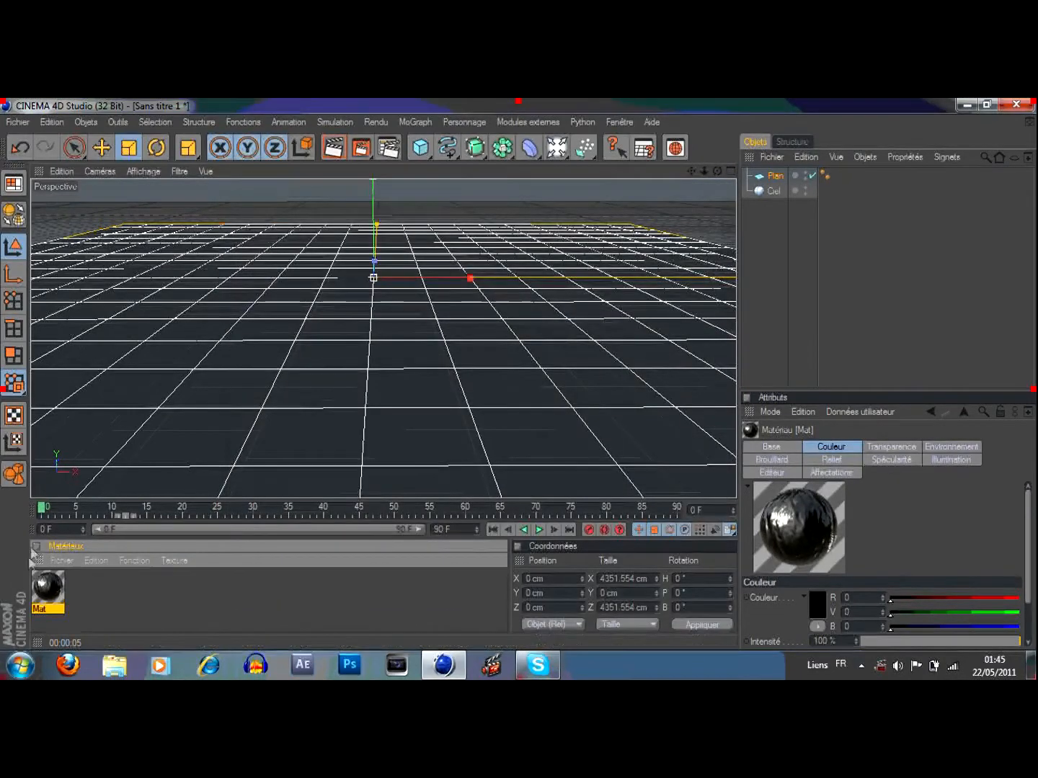
Step: Apply the black water material to the plane and render the perspective view
left_click_drag(47, 587, 781, 179)
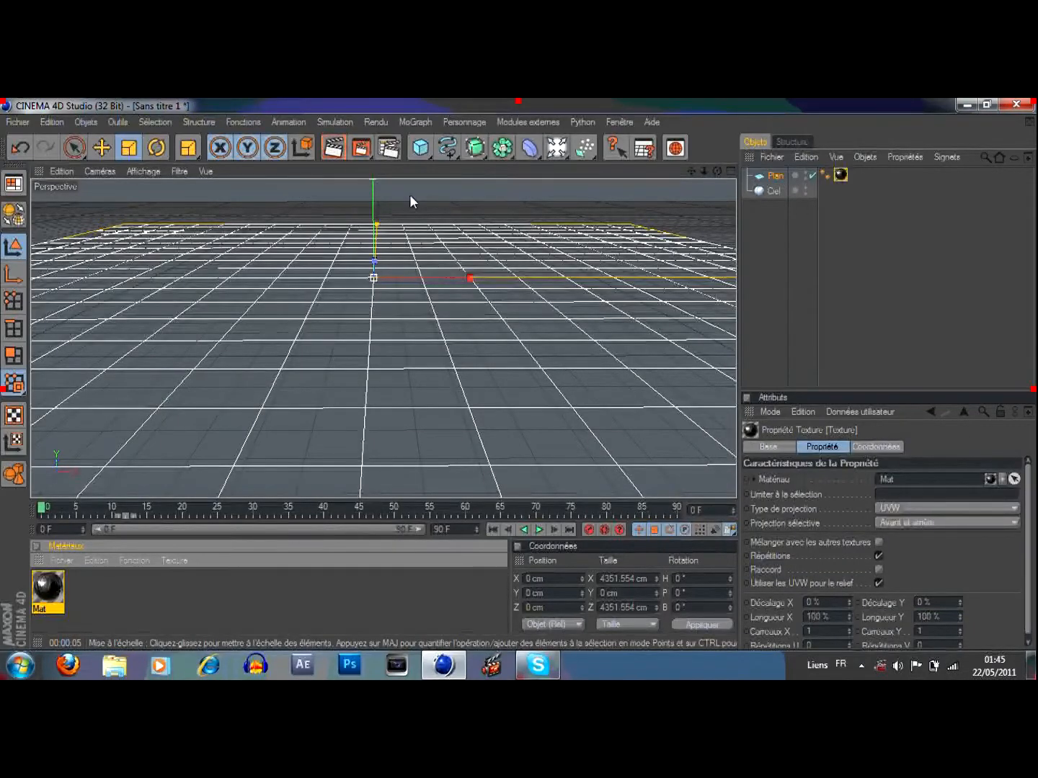
left_click_drag(691, 172, 692, 185)
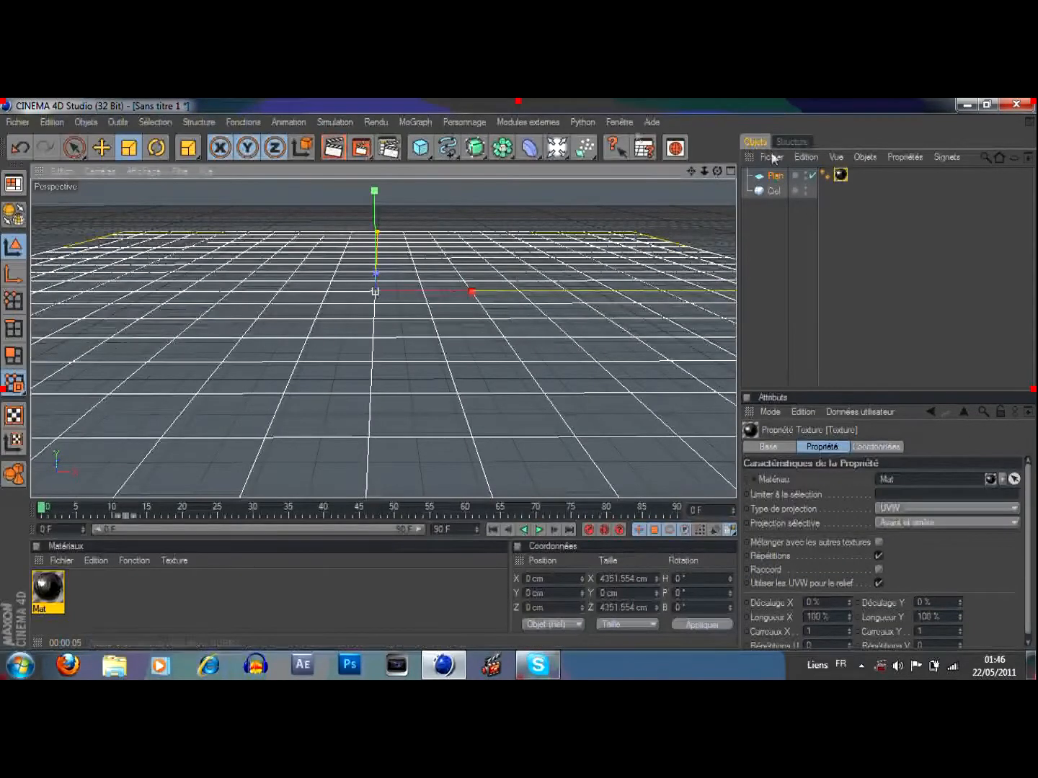
left_click(334, 149)
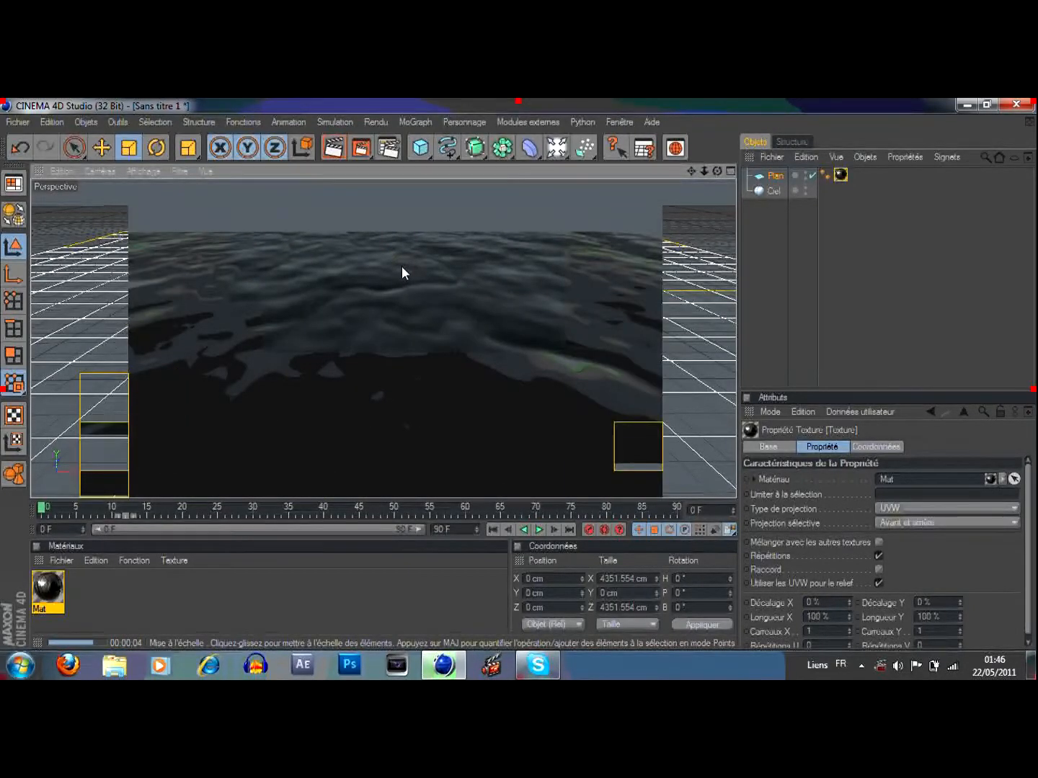
left_click(402, 266)
Step: Add a second plane to the scene and scale it to about 3490 cm square
left_click_drag(692, 172, 701, 183)
left_click(421, 147)
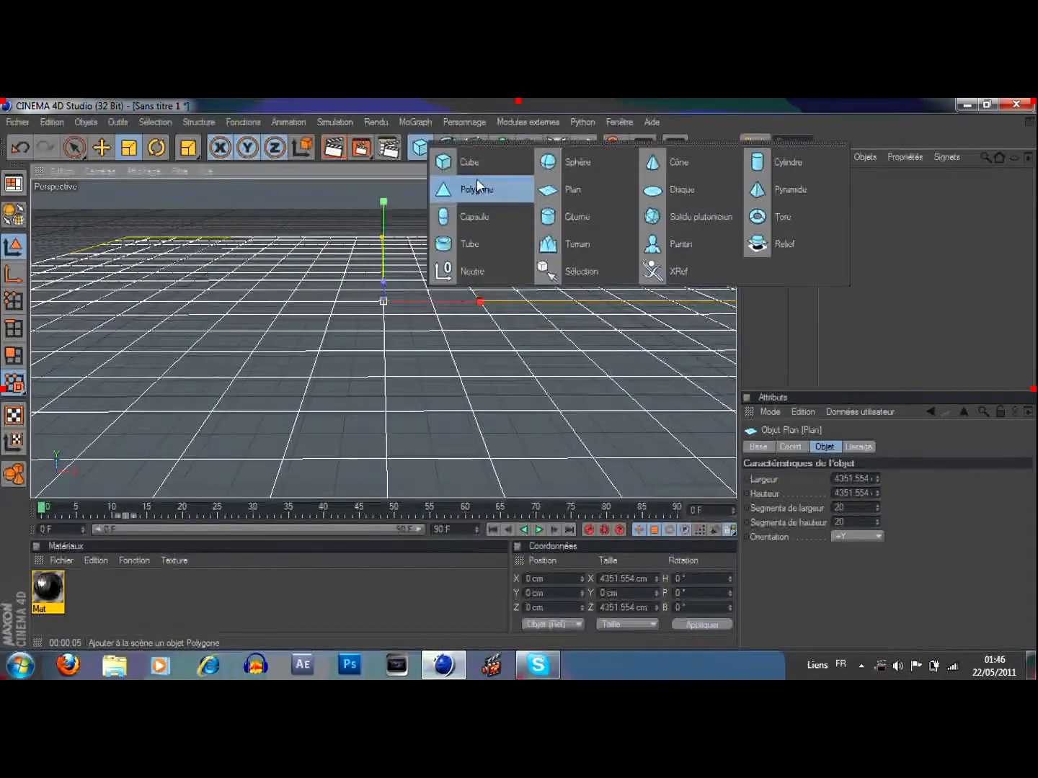
left_click(563, 189)
mouse_move(480, 301)
left_mouse_down()
mouse_move(563, 302)
mouse_move(475, 297)
left_mouse_up()
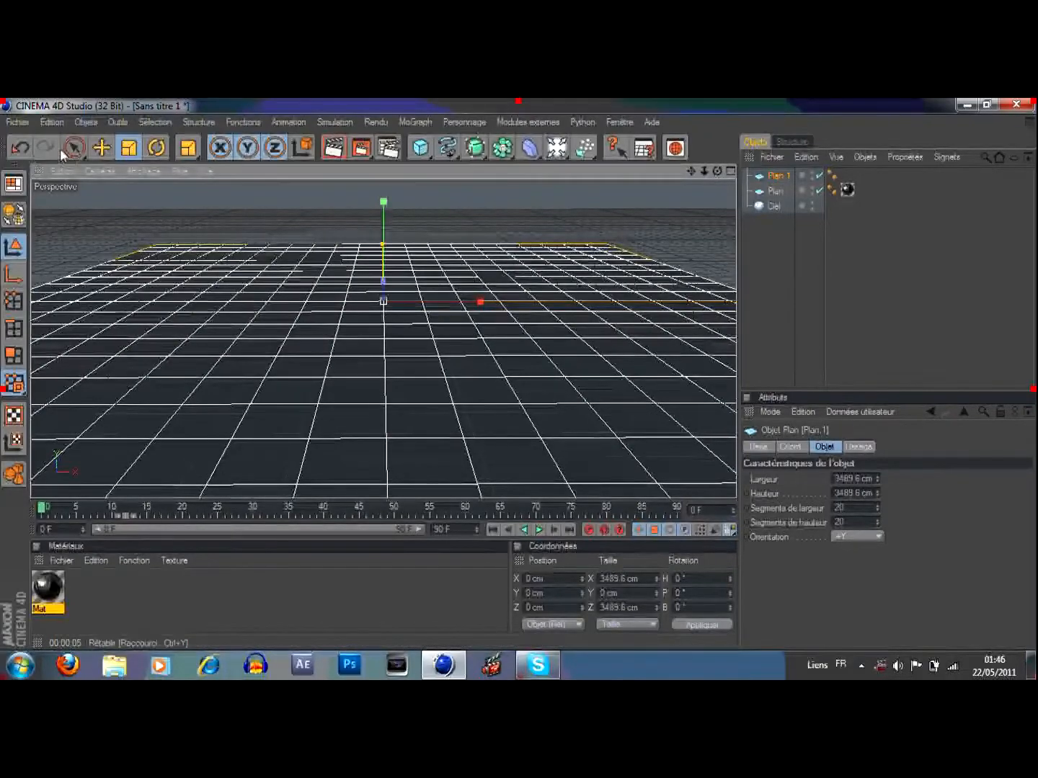
Step: Rotate the new plane upright to a pitch of about -91.7° and move it back to about Z 930 cm
left_click(107, 149)
left_click(156, 148)
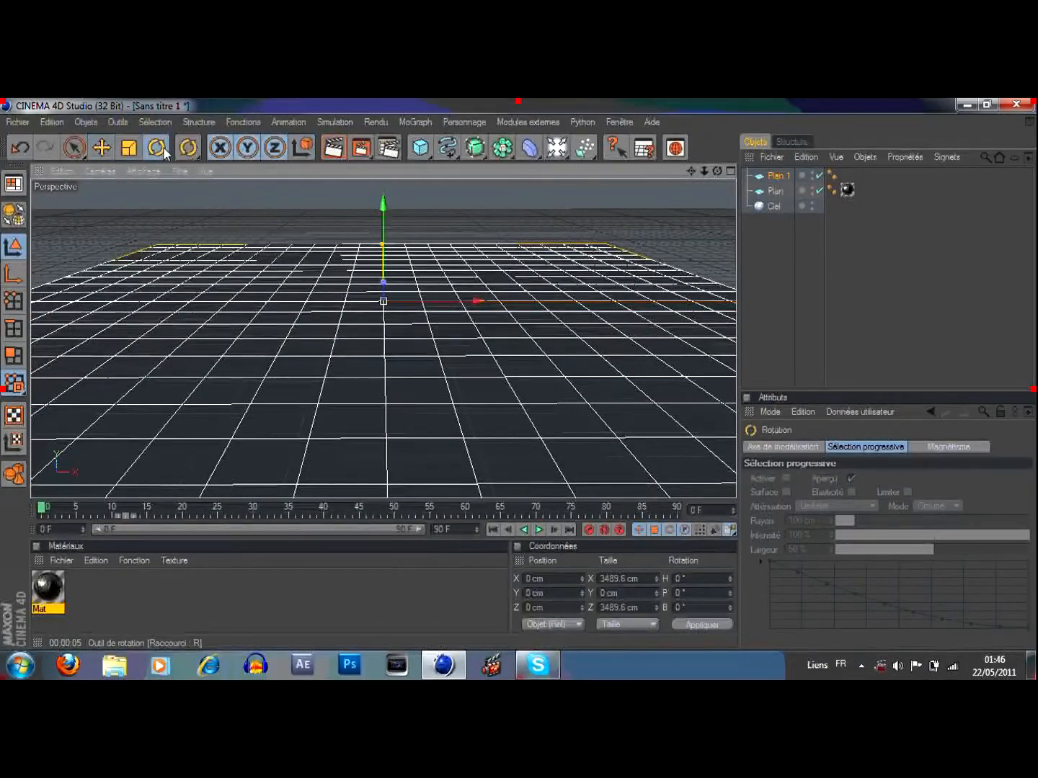
left_click_drag(389, 302, 389, 234)
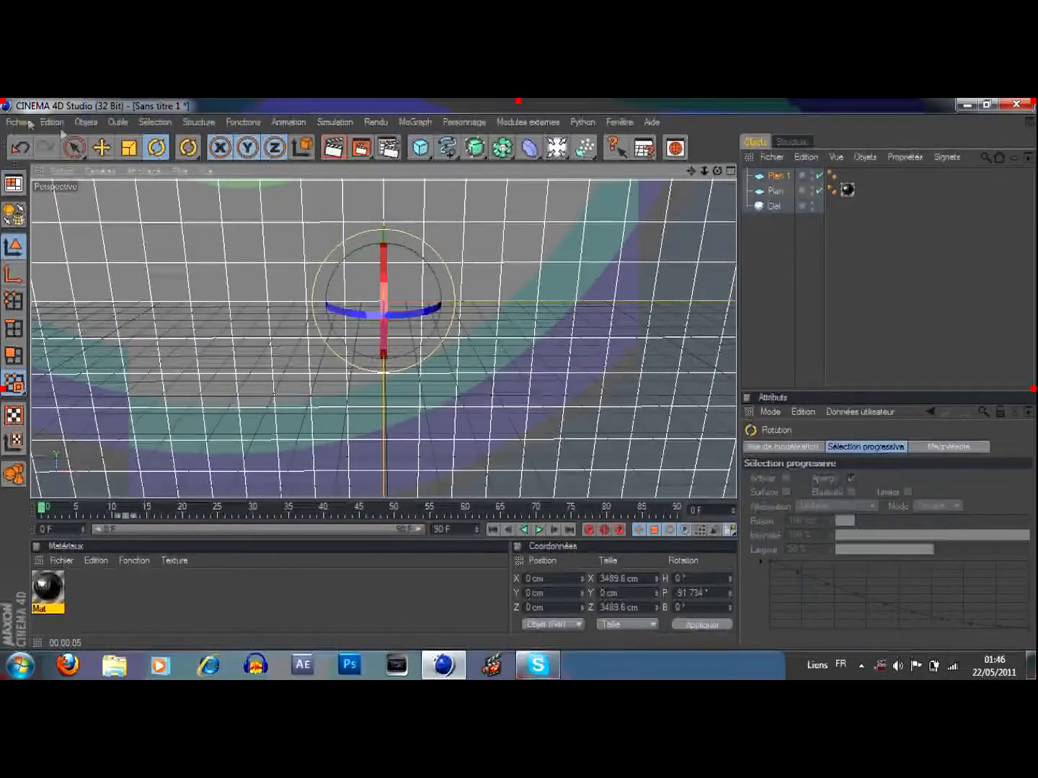
key("e")
left_click_drag(384, 290, 380, 271)
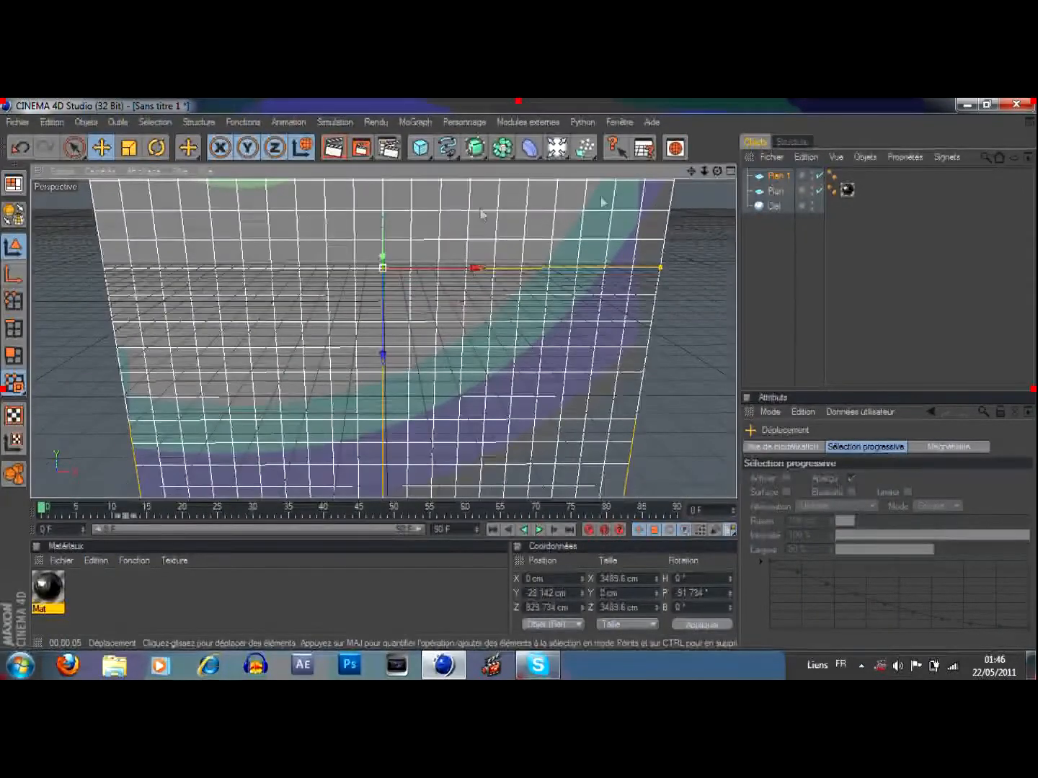
Step: Move the upright plane to the water plane's far edge, at about Z 2233 cm, and widen it to about 4305 cm
left_click(780, 191, "ctrl")
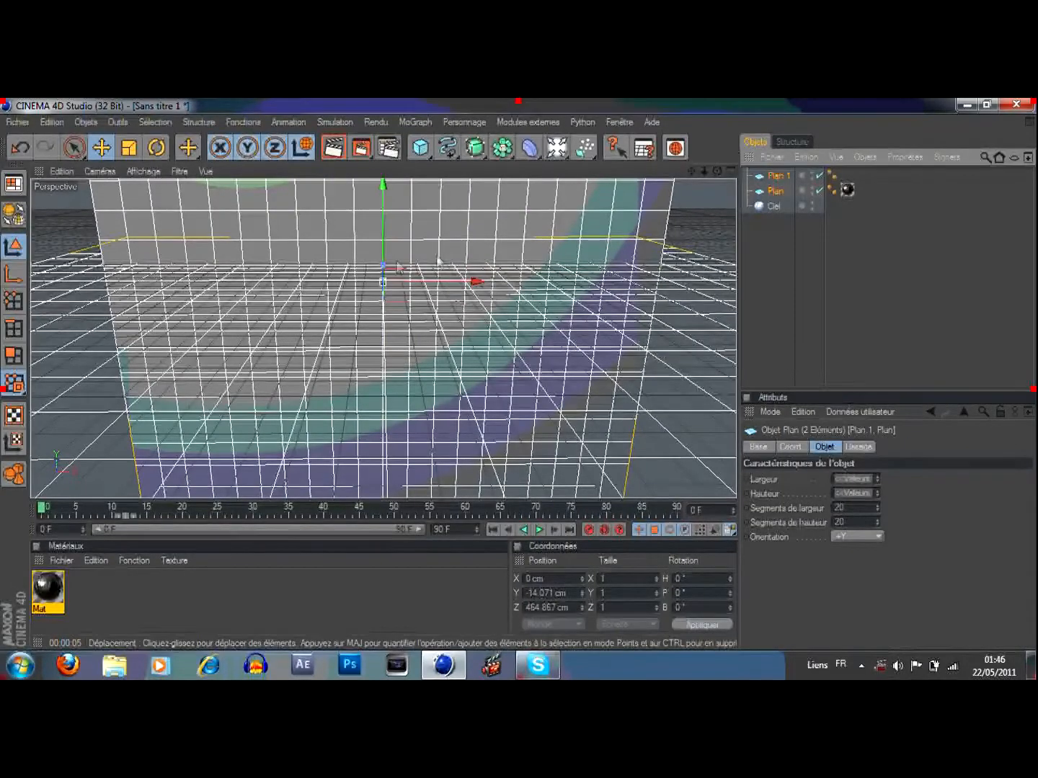
left_click(777, 175)
left_click(729, 171)
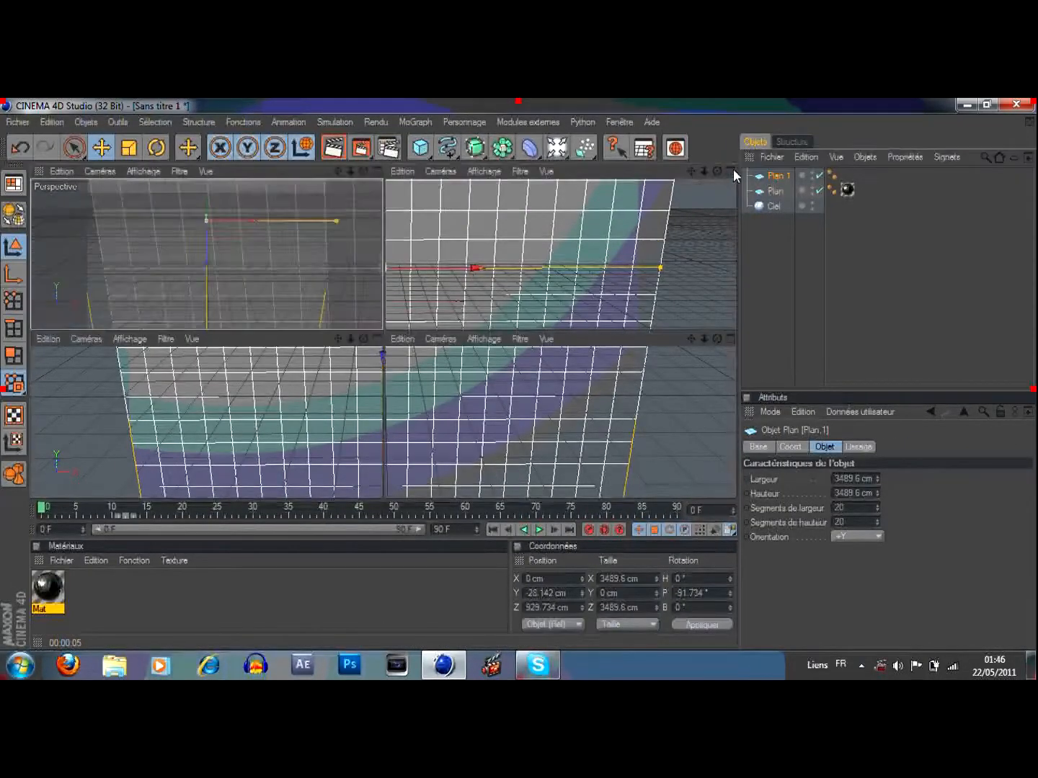
scroll(549, 399, "down", 3)
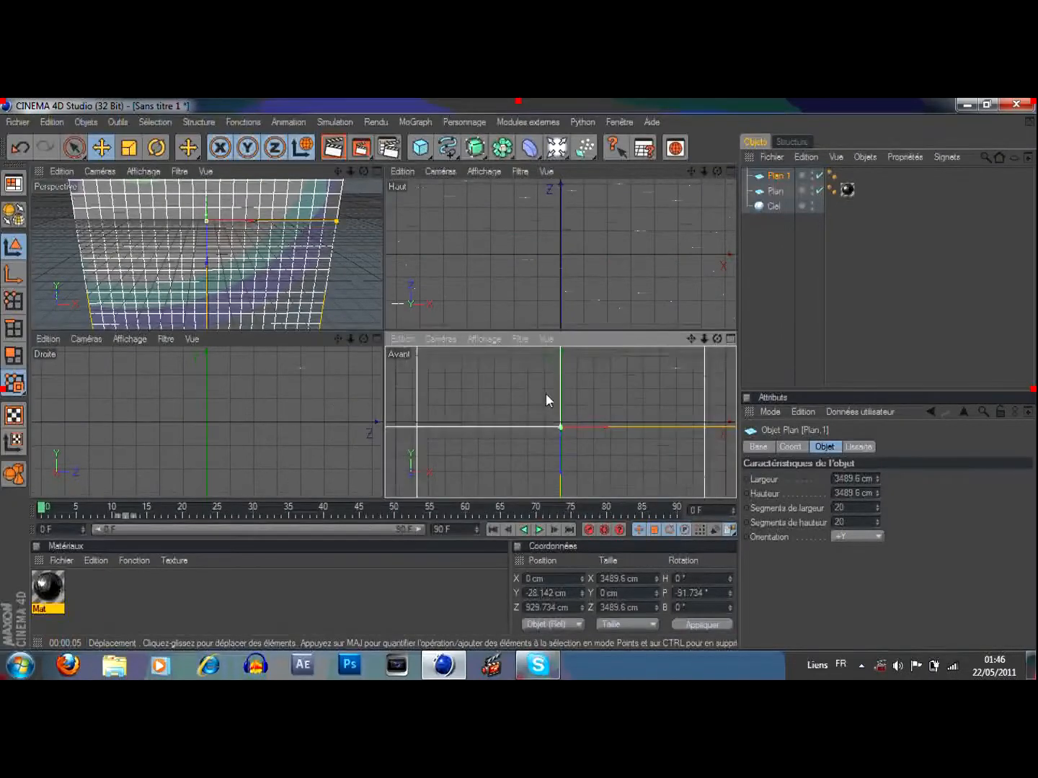
scroll(544, 253, "down", 4)
scroll(553, 258, "down", 3)
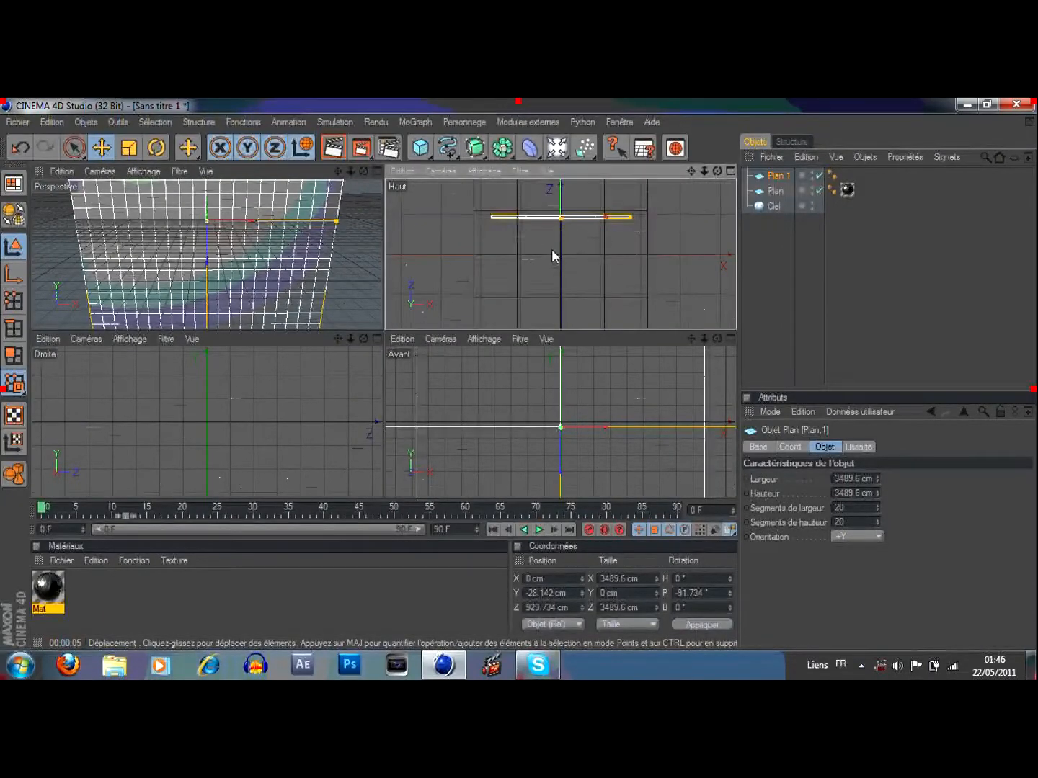
left_click_drag(561, 211, 622, 191)
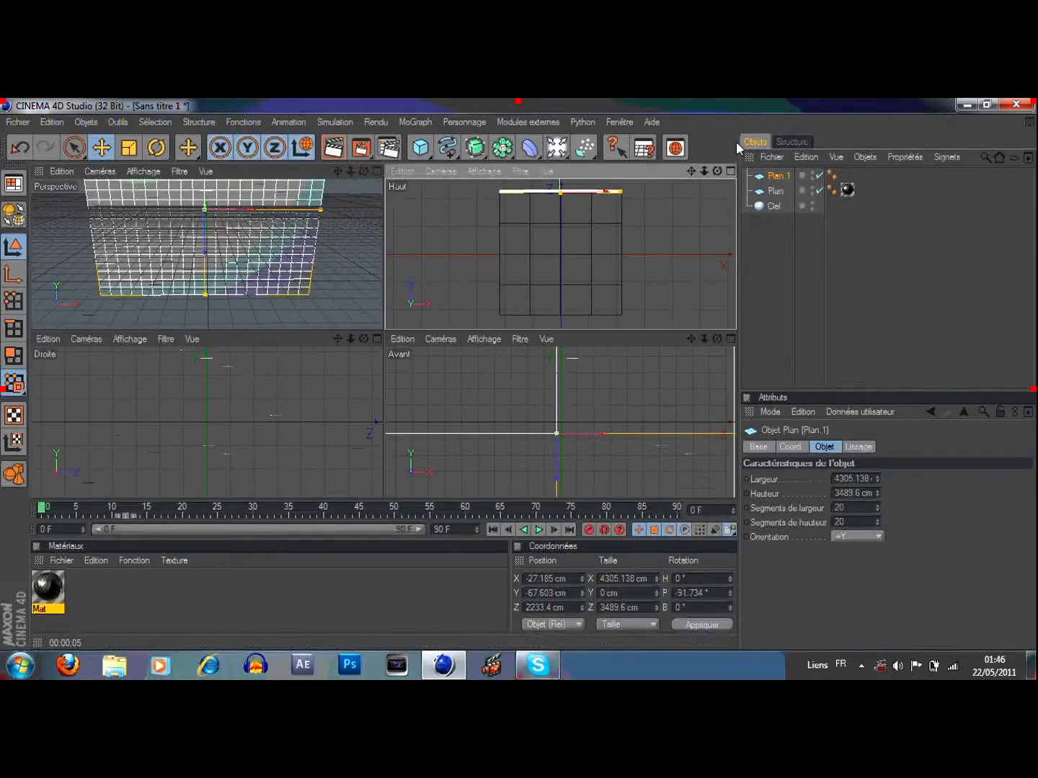
Step: Render the perspective view to check the upright plane behind the water
left_click(377, 172)
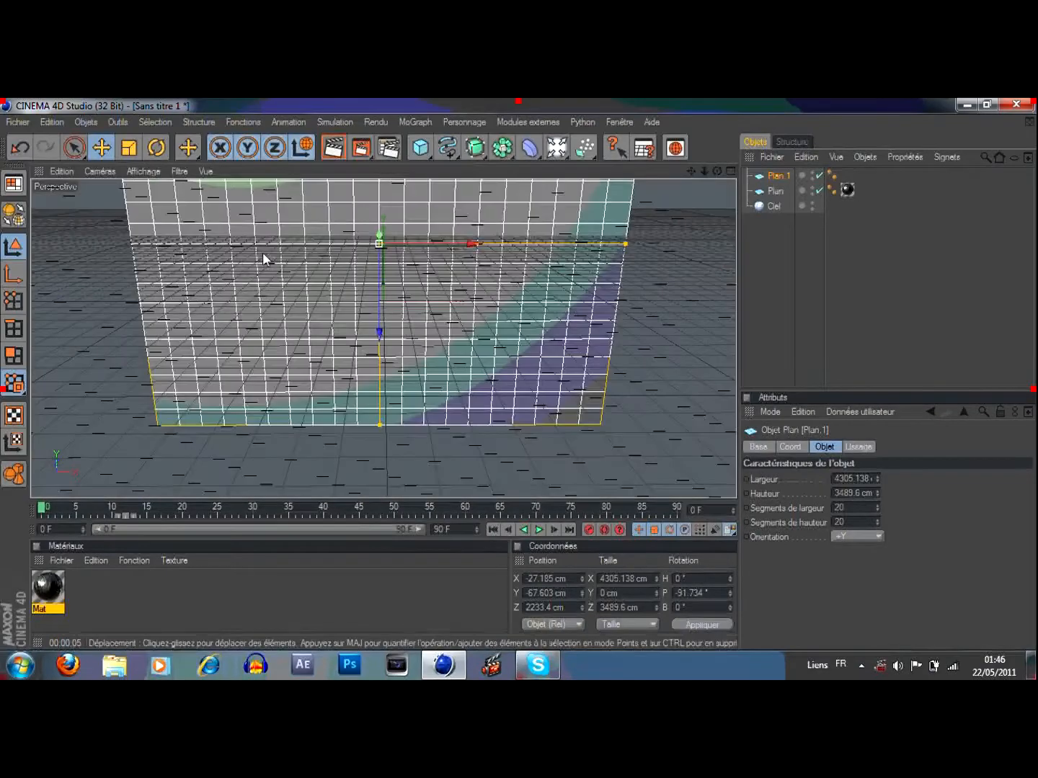
left_click_drag(690, 173, 692, 202)
scroll(485, 278, "up", 2)
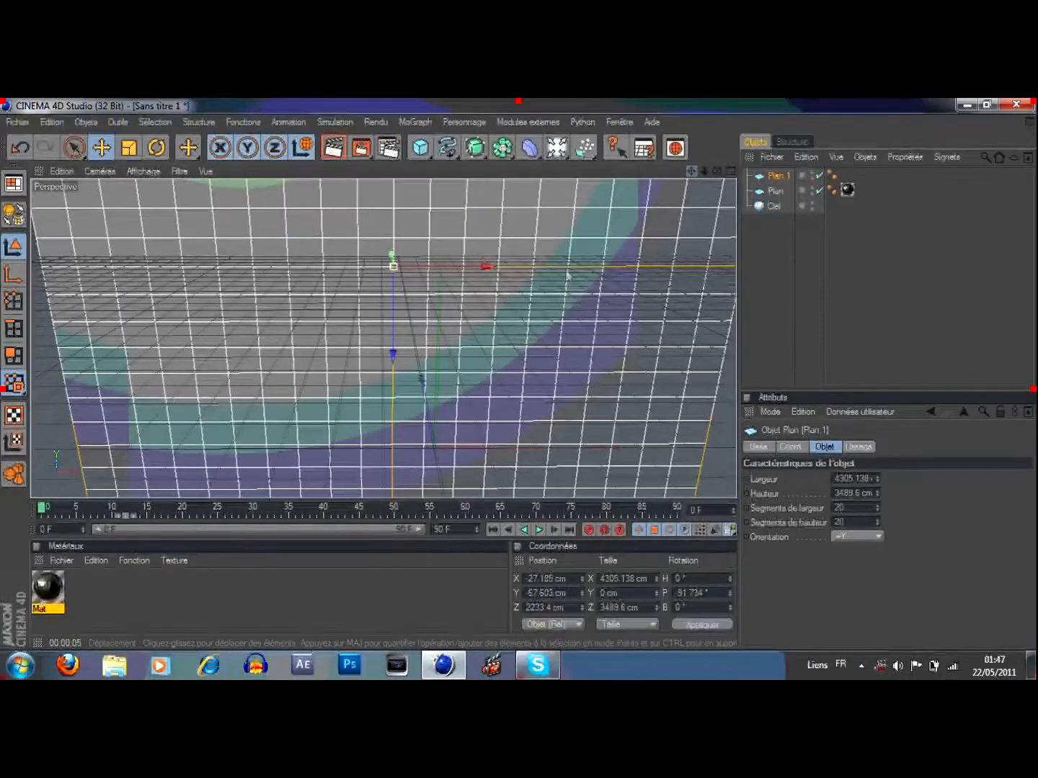
scroll(503, 292, "up", 1)
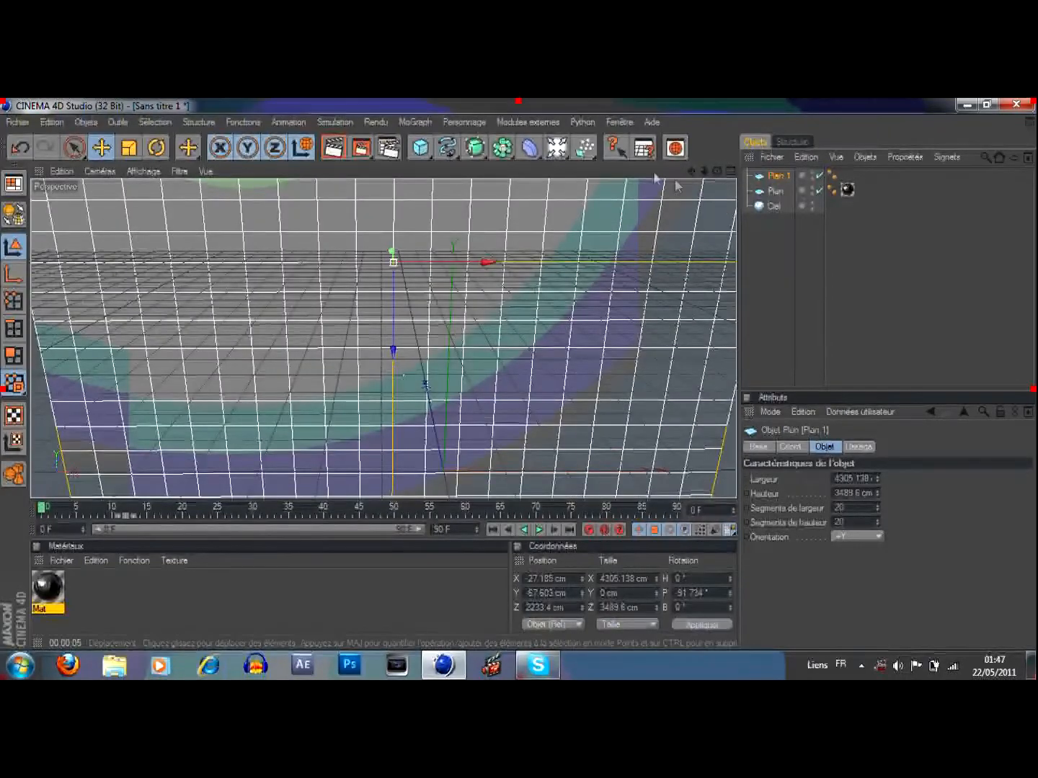
left_click(343, 147)
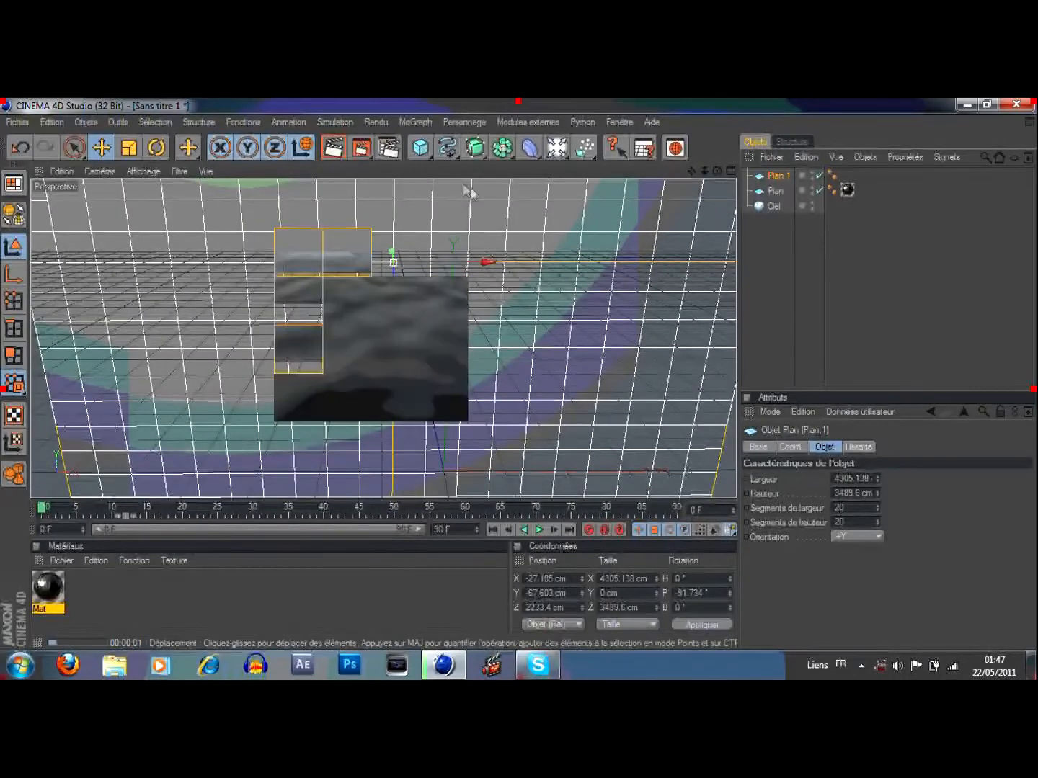
left_click(499, 278)
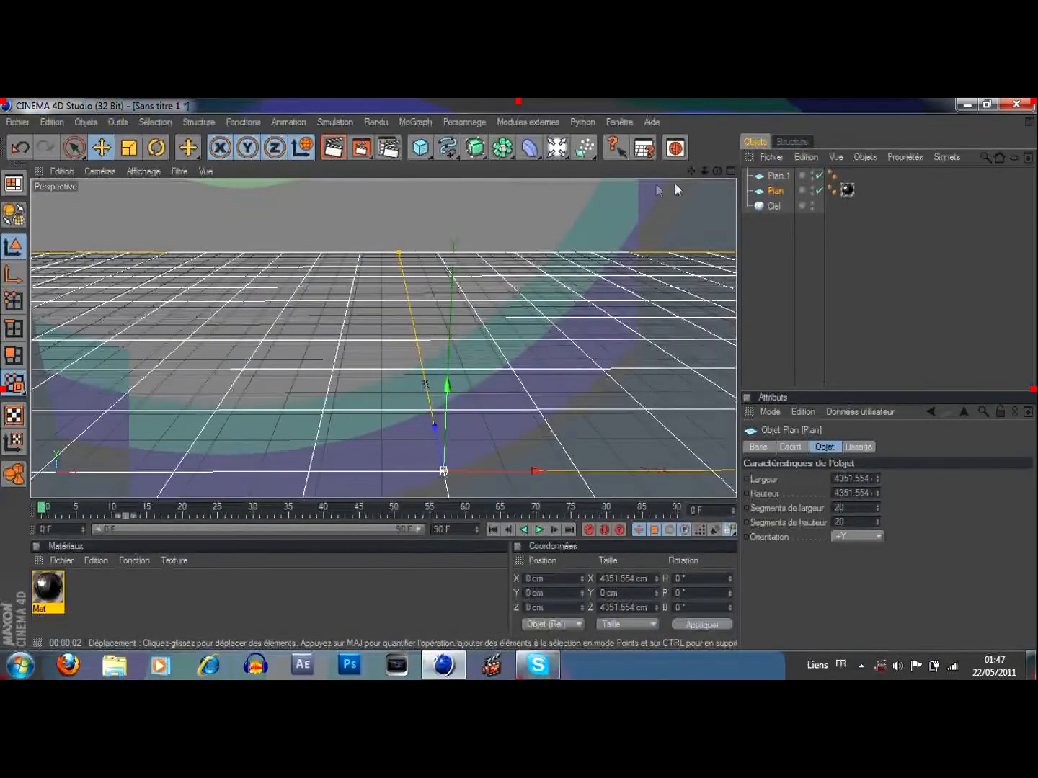
Step: Create a new material and open its Couleur channel settings
left_click_drag(691, 172, 717, 138)
left_click(795, 246)
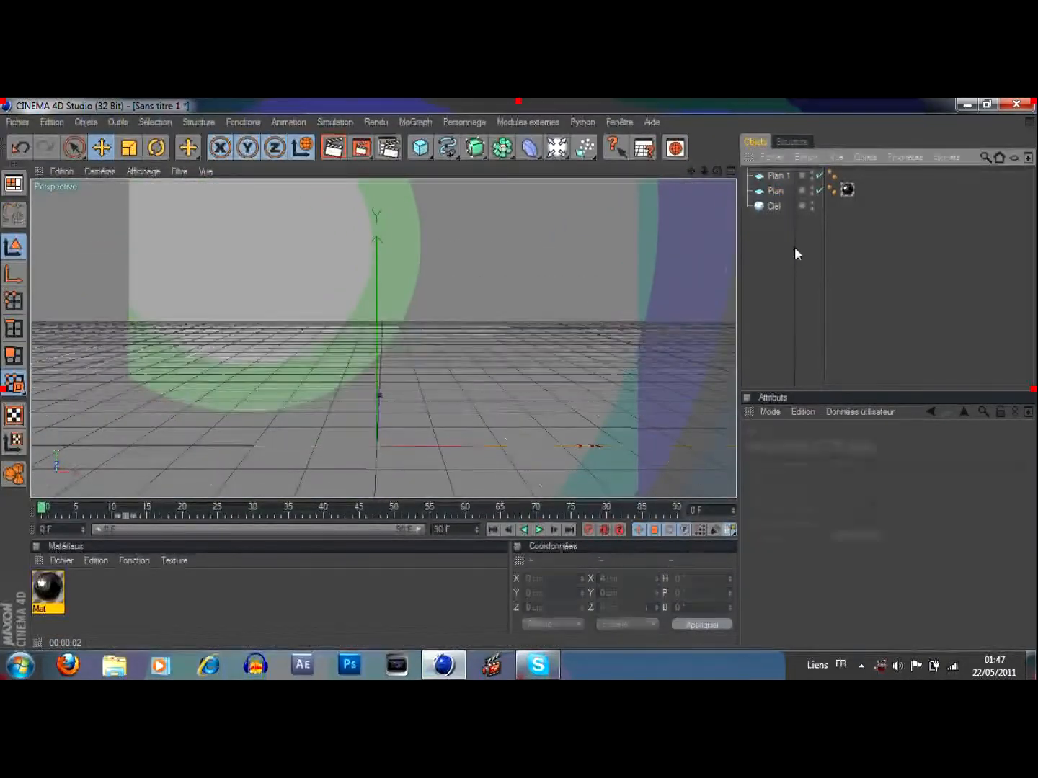
double_click(79, 586)
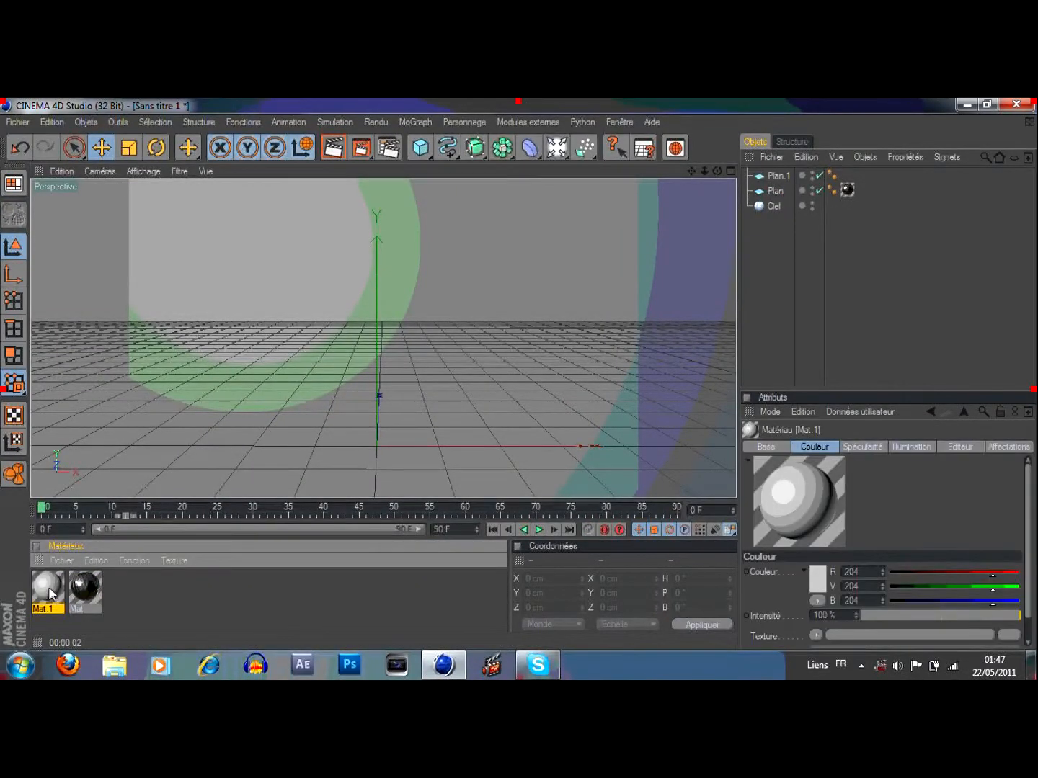
double_click(47, 586)
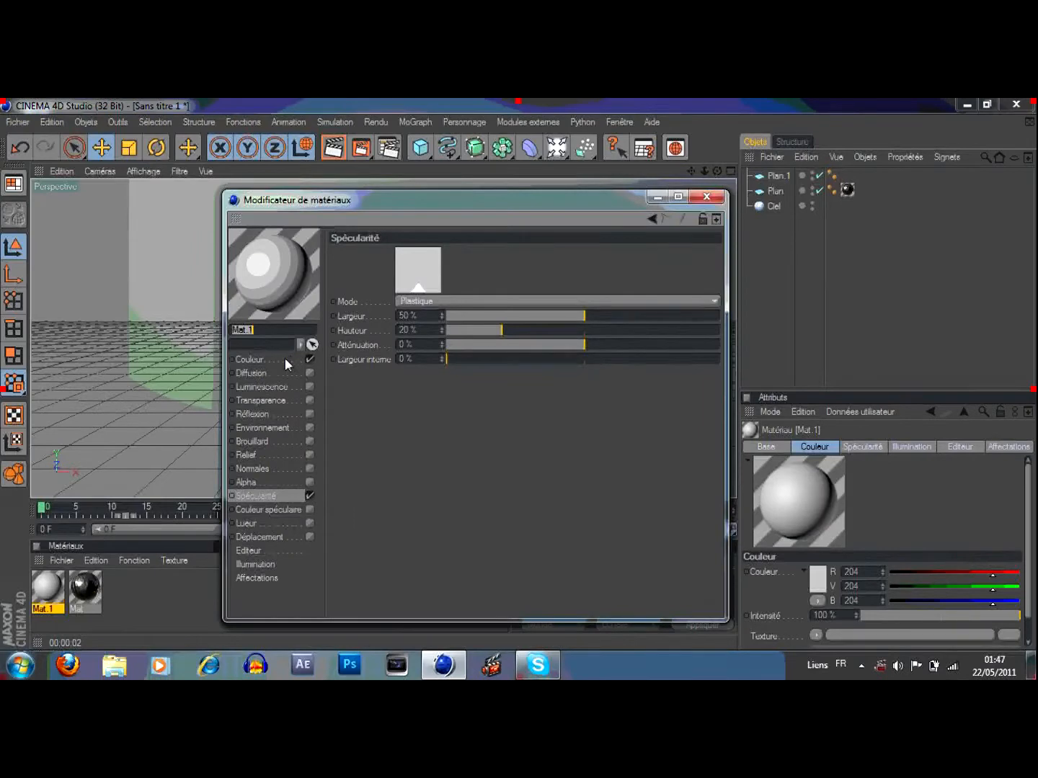
left_click(288, 362)
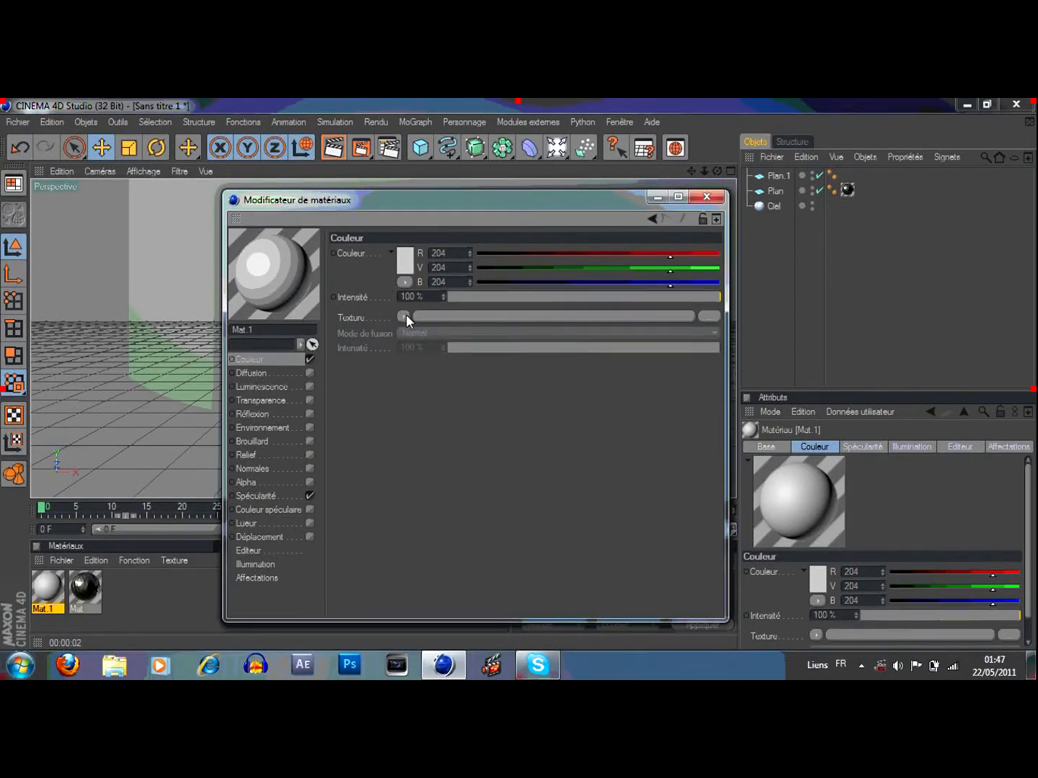
Step: Load the ciel01 image as the material's colour texture, copying it into the document folder, and close the material editor
left_click(707, 316)
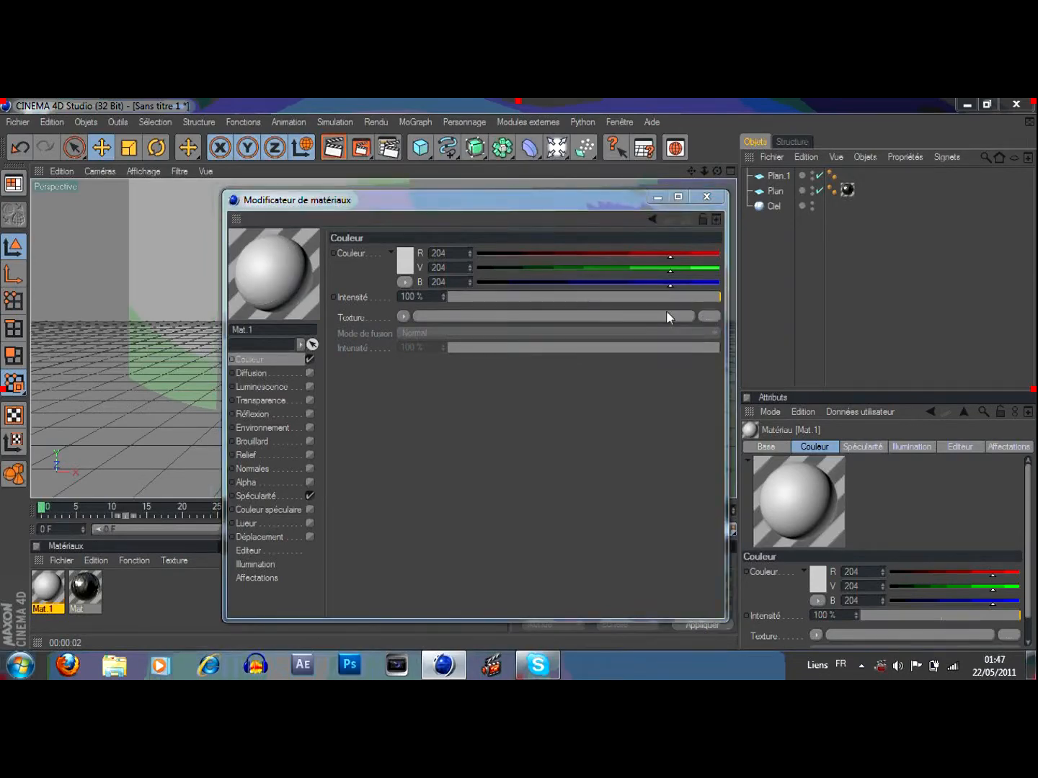
scroll(729, 335, "down", 4)
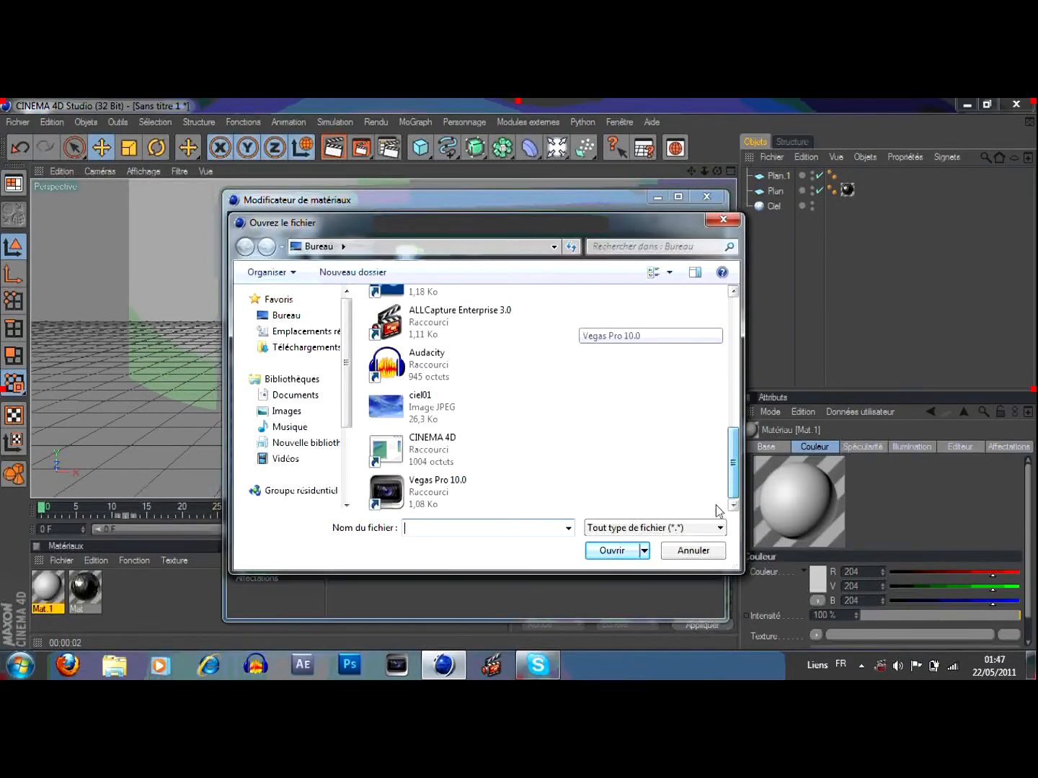
left_click(426, 417)
double_click(427, 416)
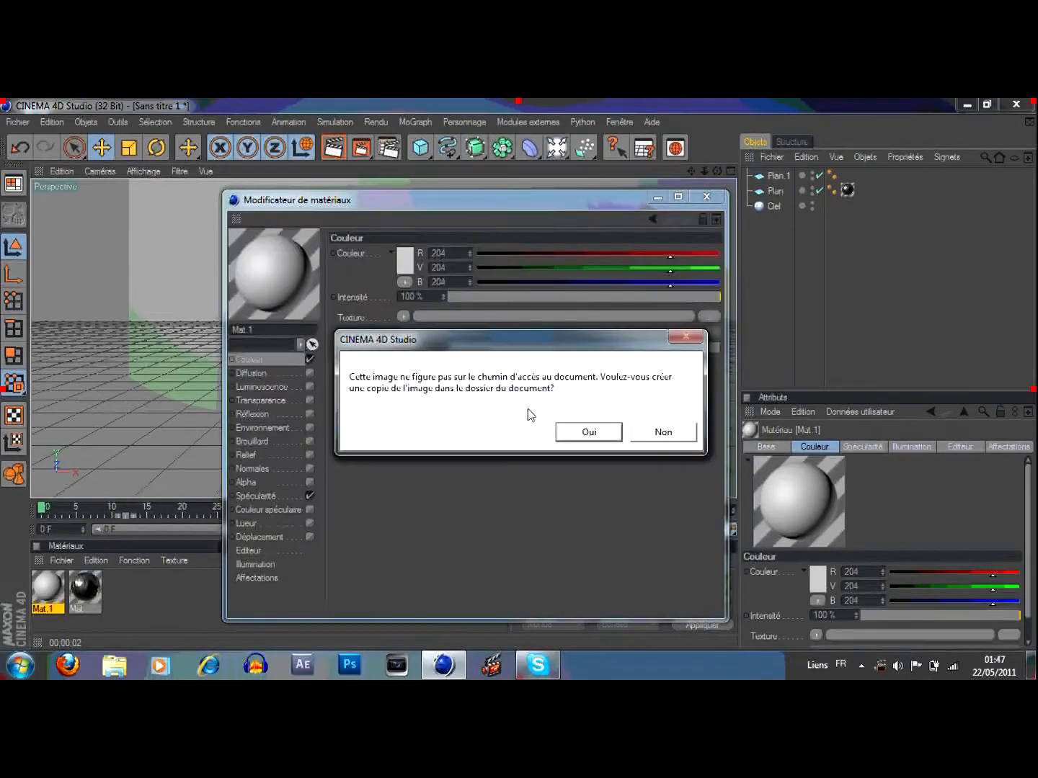
left_click(579, 439)
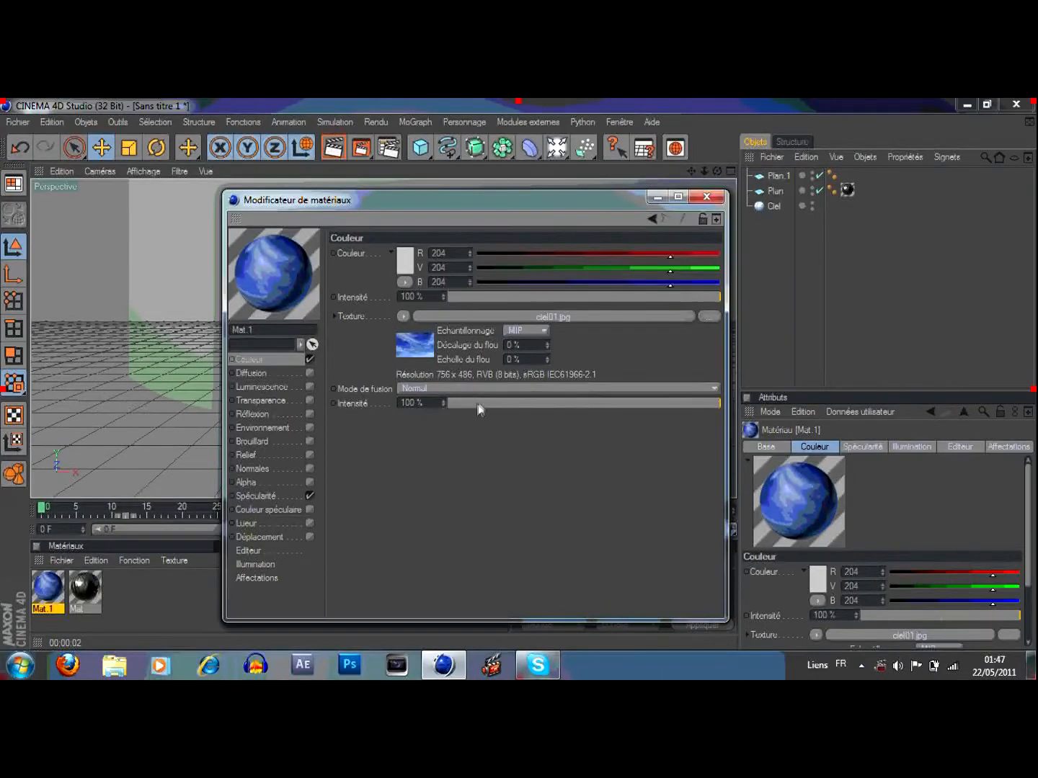
left_click(707, 196)
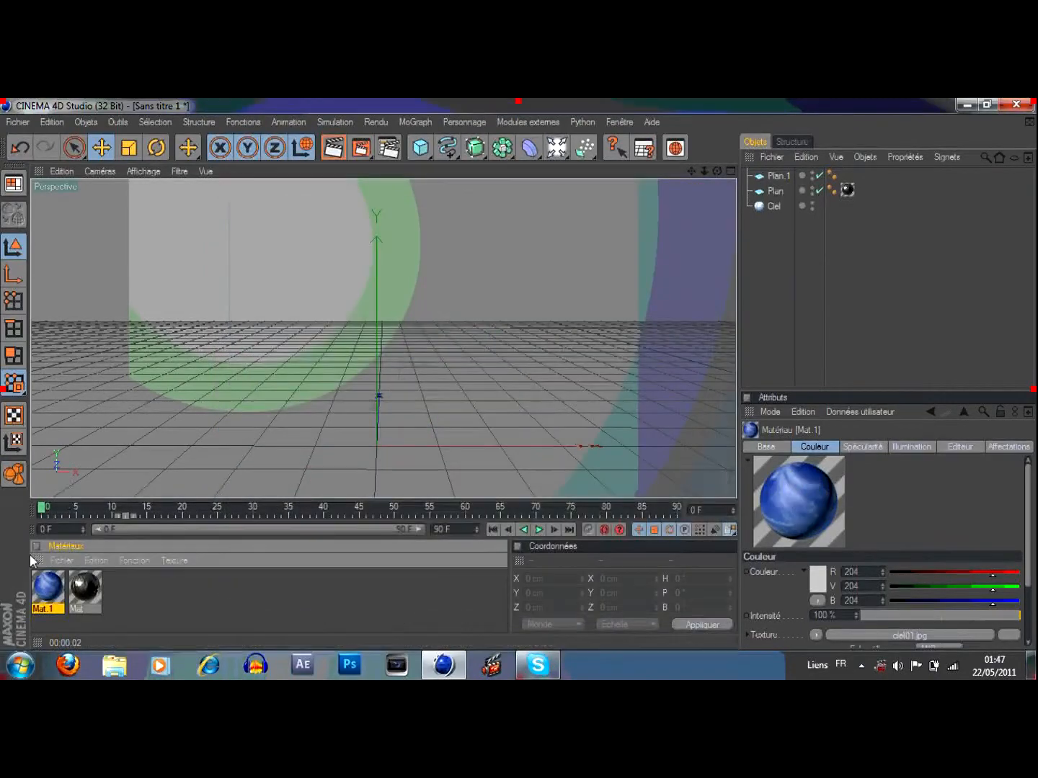
Step: Apply the ciel01 sky material to the upright plane and render the perspective view
left_click_drag(368, 224, 435, 230)
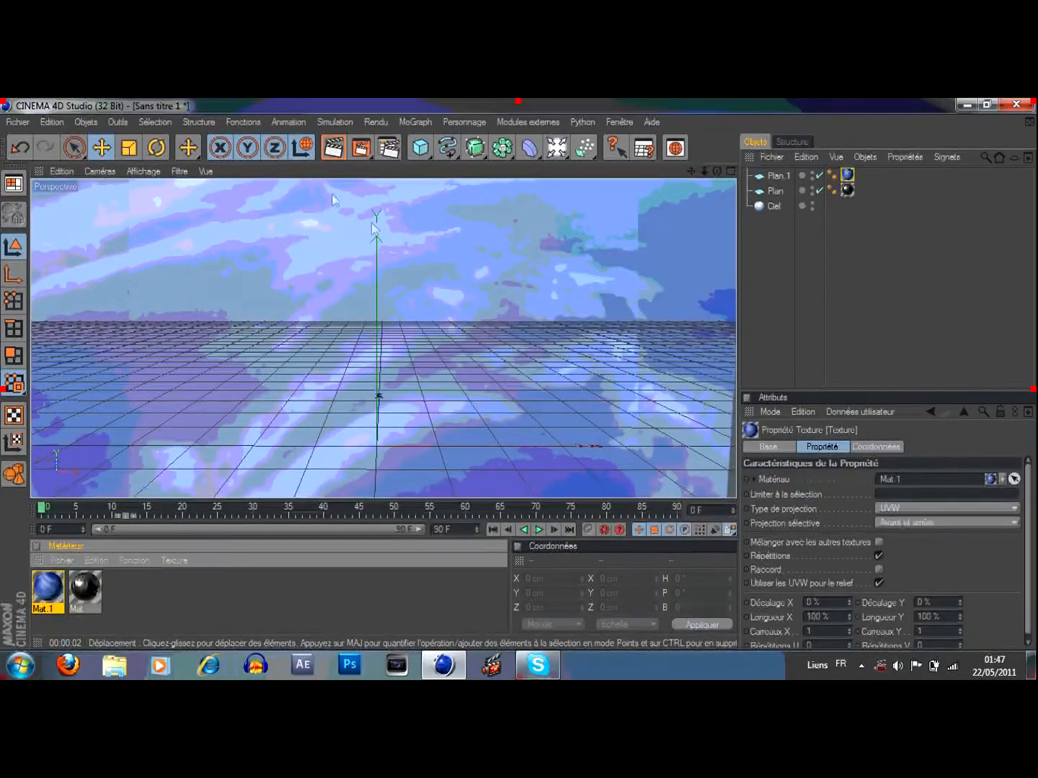
left_click(341, 148)
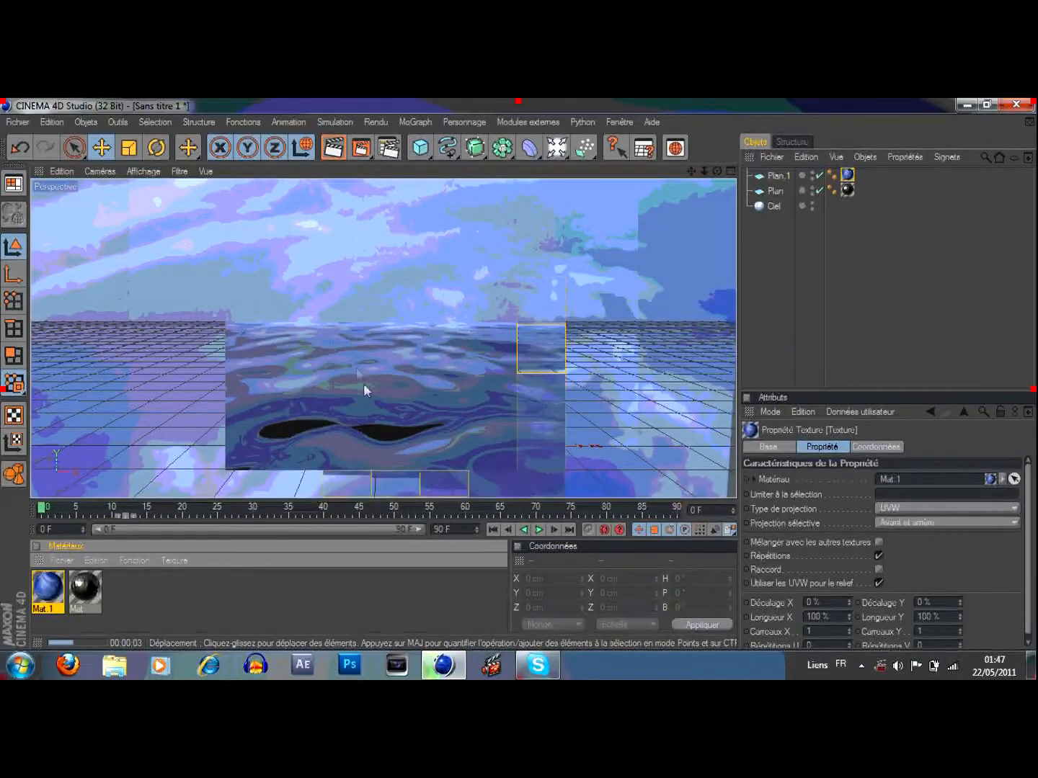
left_click(410, 366)
Step: Add a MoGraph Mo Texte object and move it sideways to about X -418 cm
left_click_drag(691, 172, 692, 128)
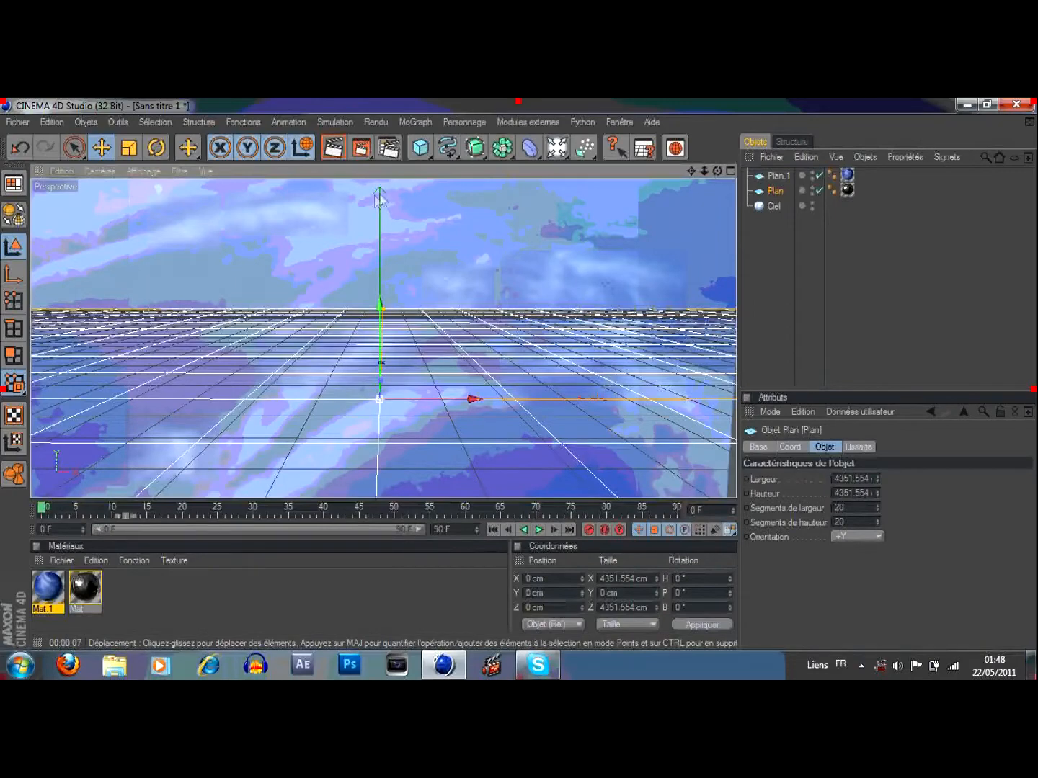
left_click(423, 123)
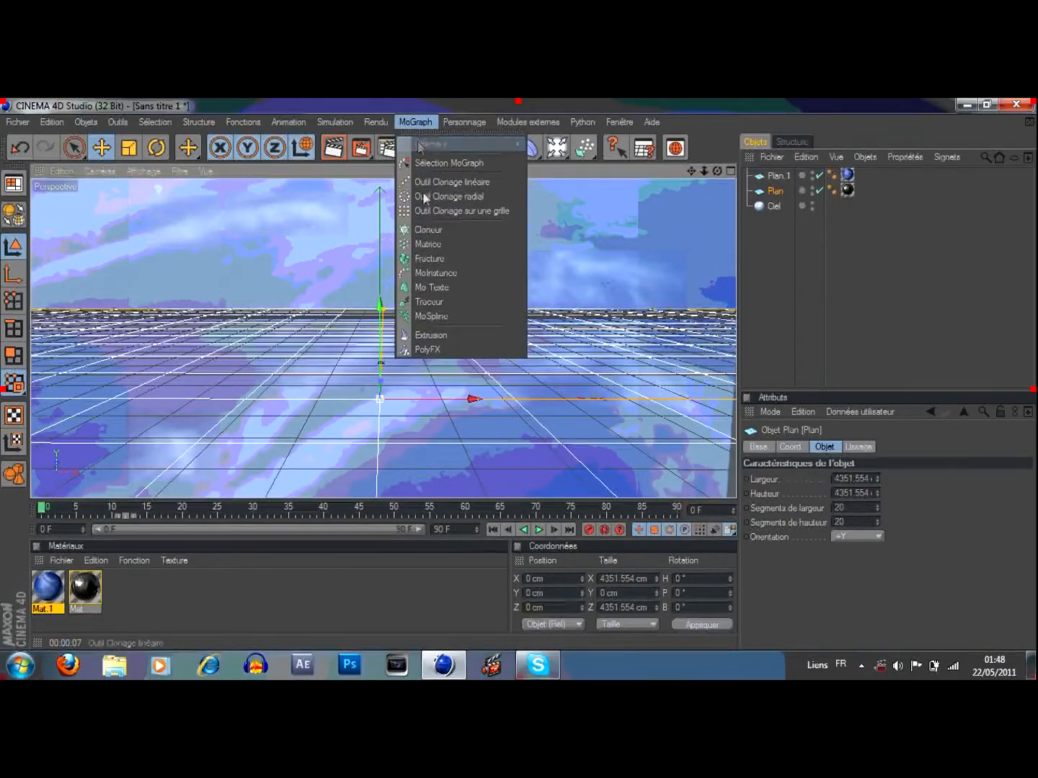
left_click(432, 288)
left_click_drag(447, 373, 183, 373)
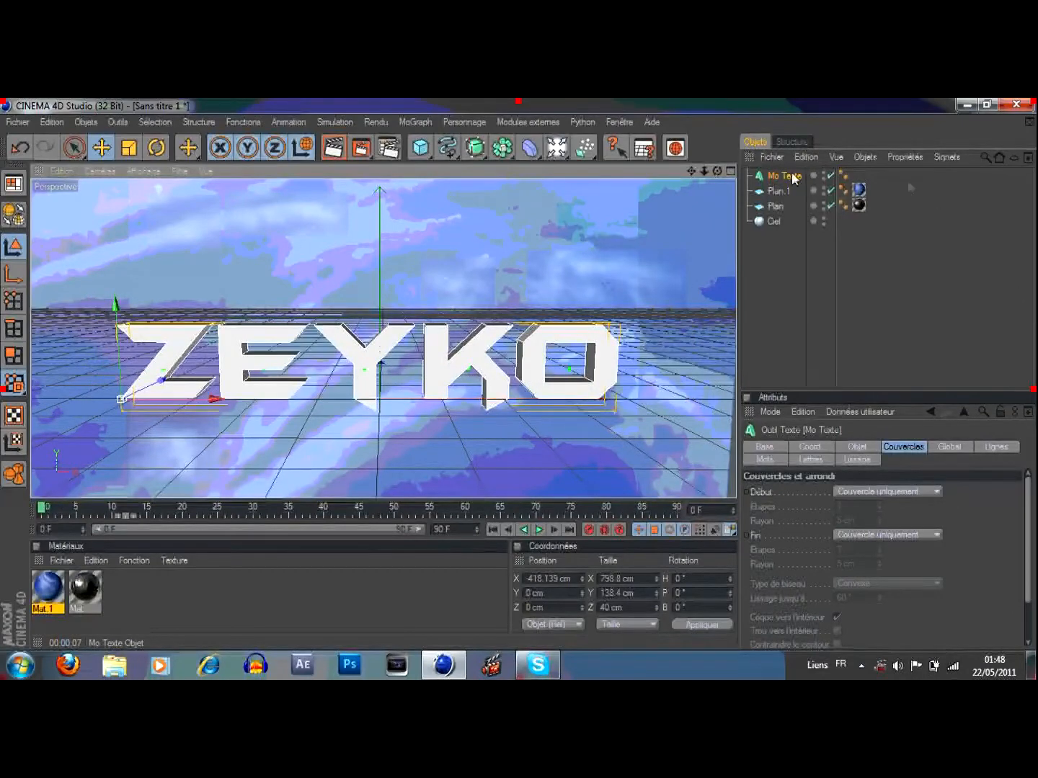
Step: Set the Mo Texte object's text to "pixmaker" and frame the whole word in the perspective view
left_click(854, 448)
key("ctrl+a")
type("pix")
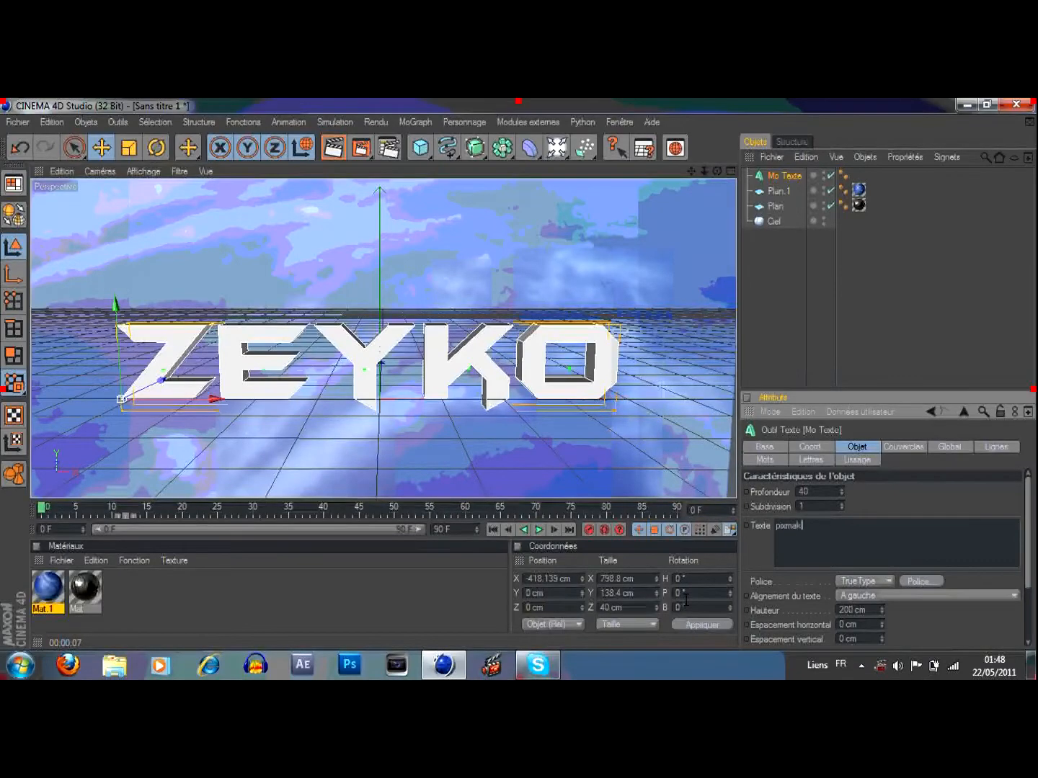
left_click(855, 497)
scroll(418, 359, "down", 4)
left_click_drag(689, 174, 615, 245)
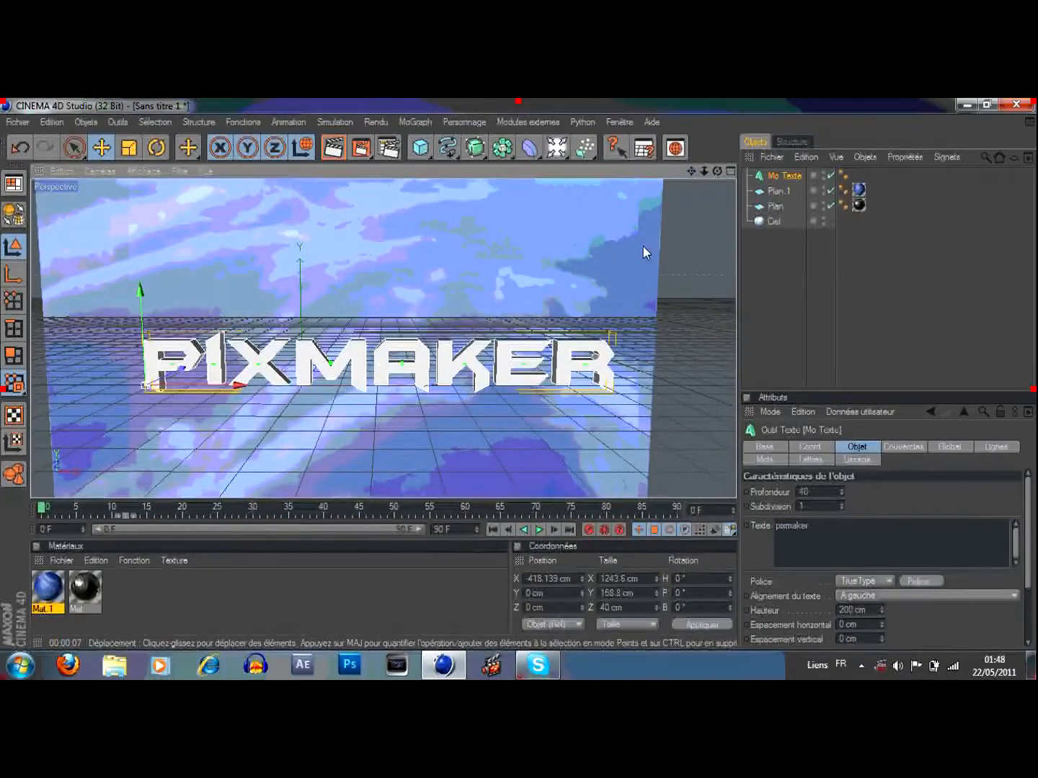
scroll(564, 354, "up", 2)
left_click_drag(691, 172, 645, 246)
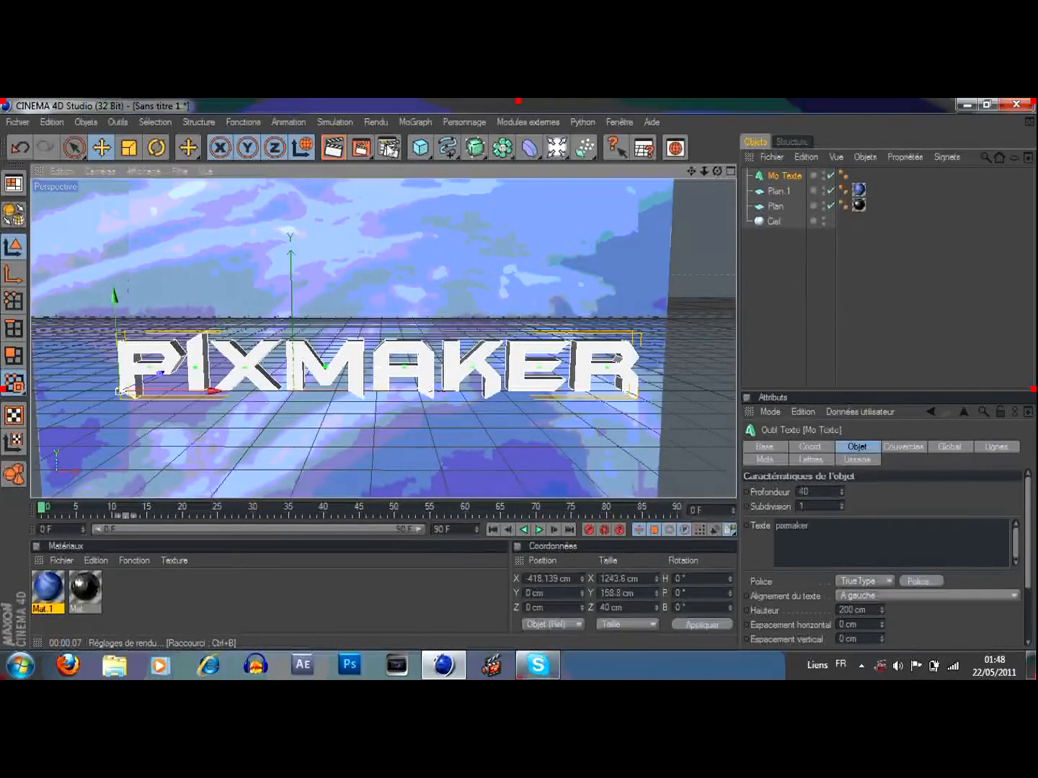
Step: Set the render output to the HDV/HDTV 720 29.97 preset with the image range set to Toutes les images
left_click_drag(690, 172, 728, 180)
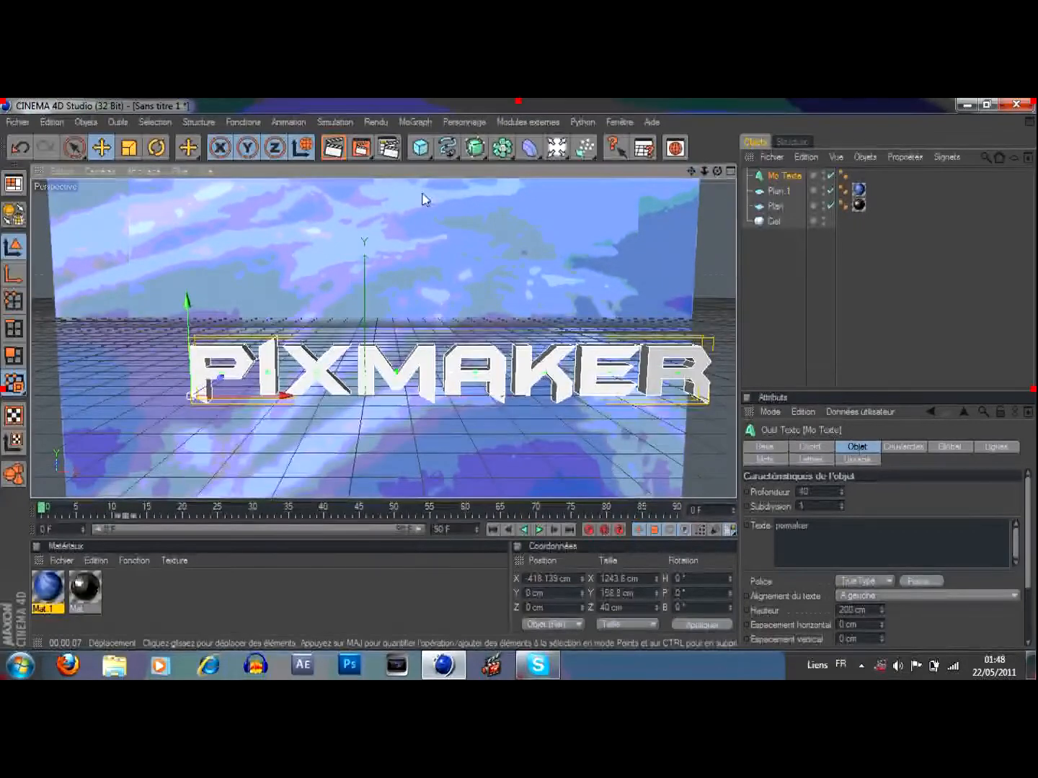
left_click(390, 149)
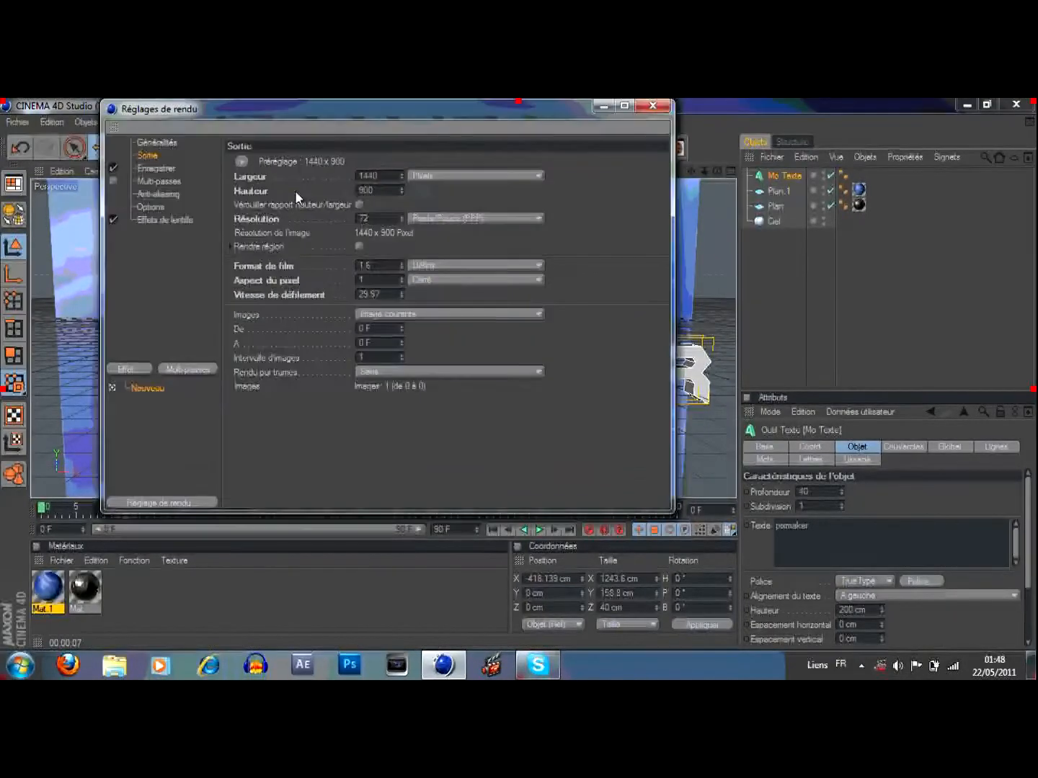
left_click(242, 162)
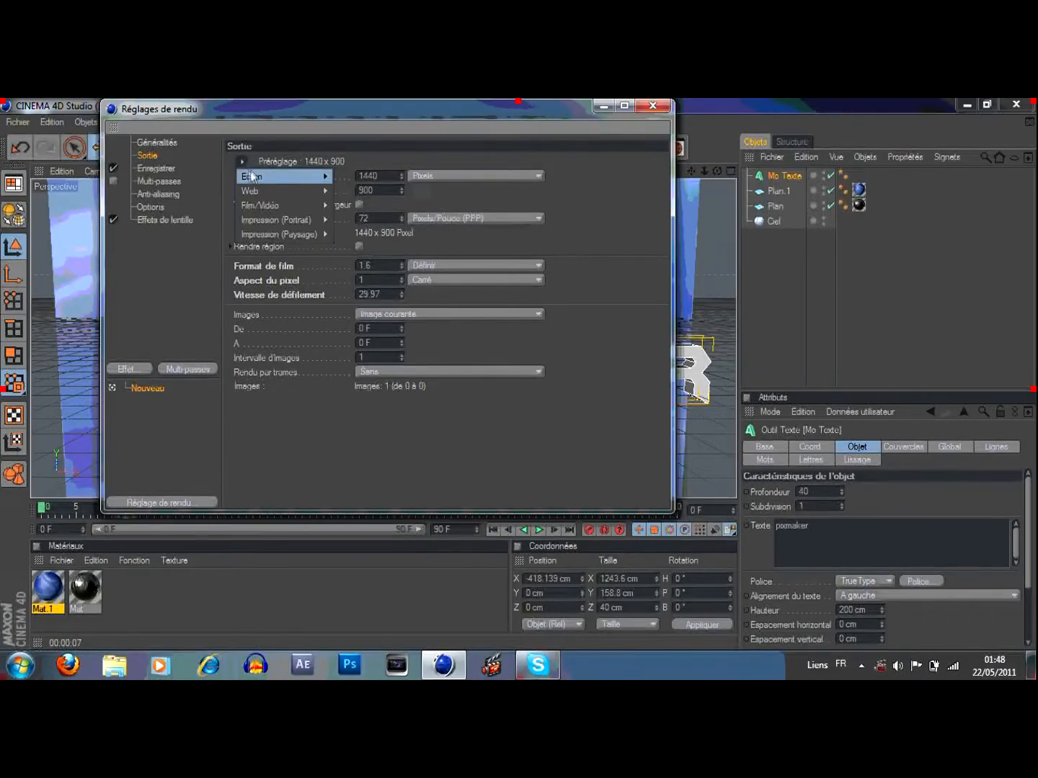
mouse_move(275, 204)
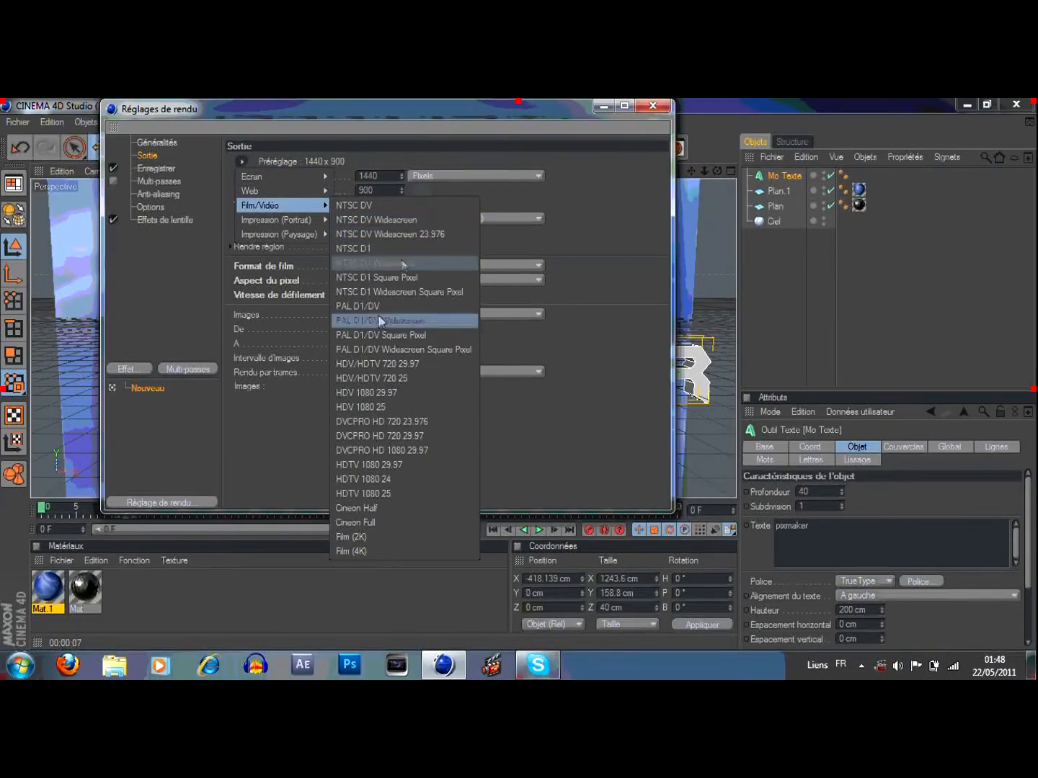
left_click(399, 365)
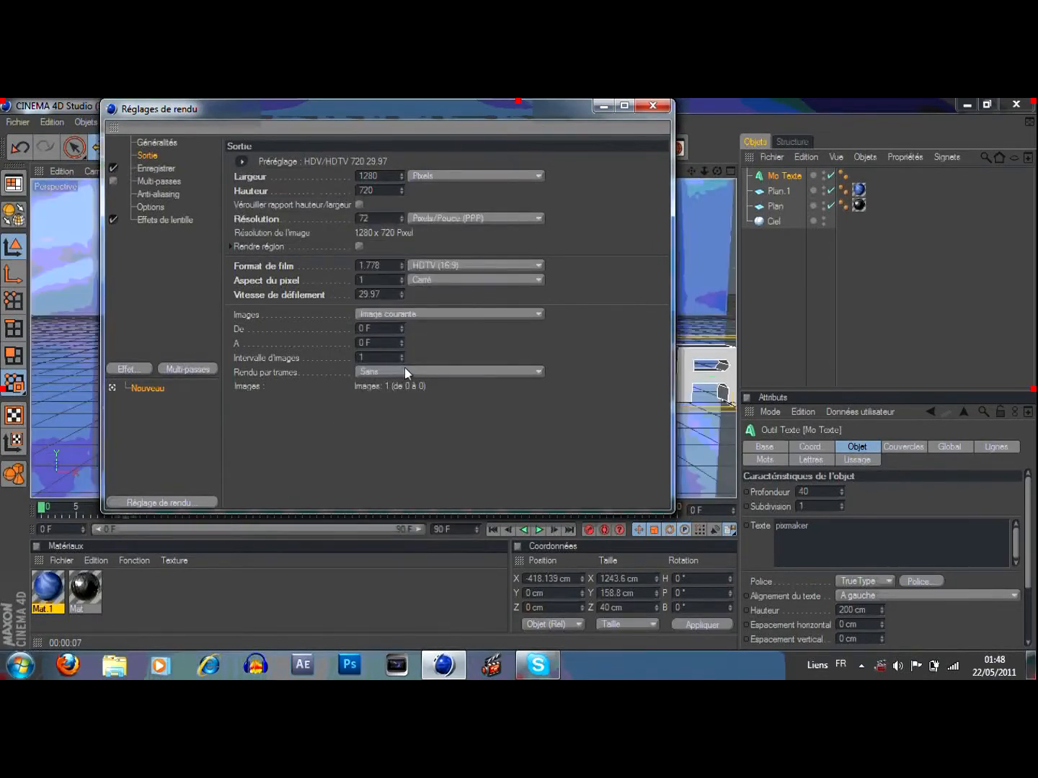
left_click(421, 316)
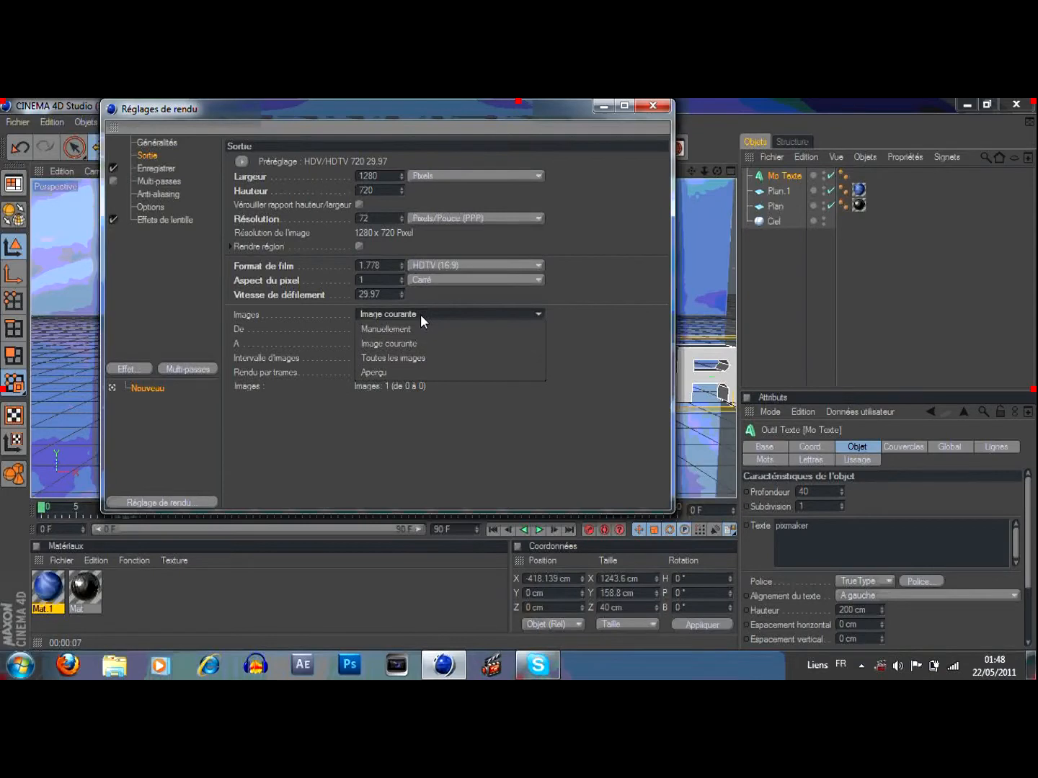
left_click(408, 356)
Step: Set the render to save as pixmaker on the desktop in Film AVI format
left_click(153, 168)
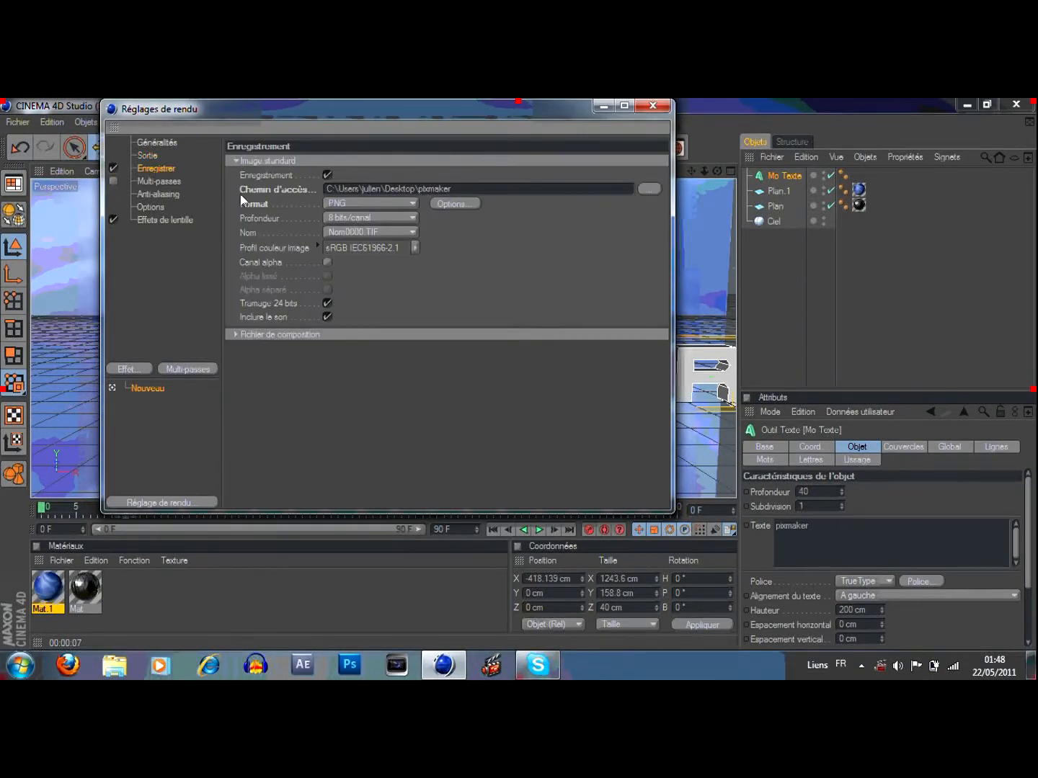
left_click(649, 191)
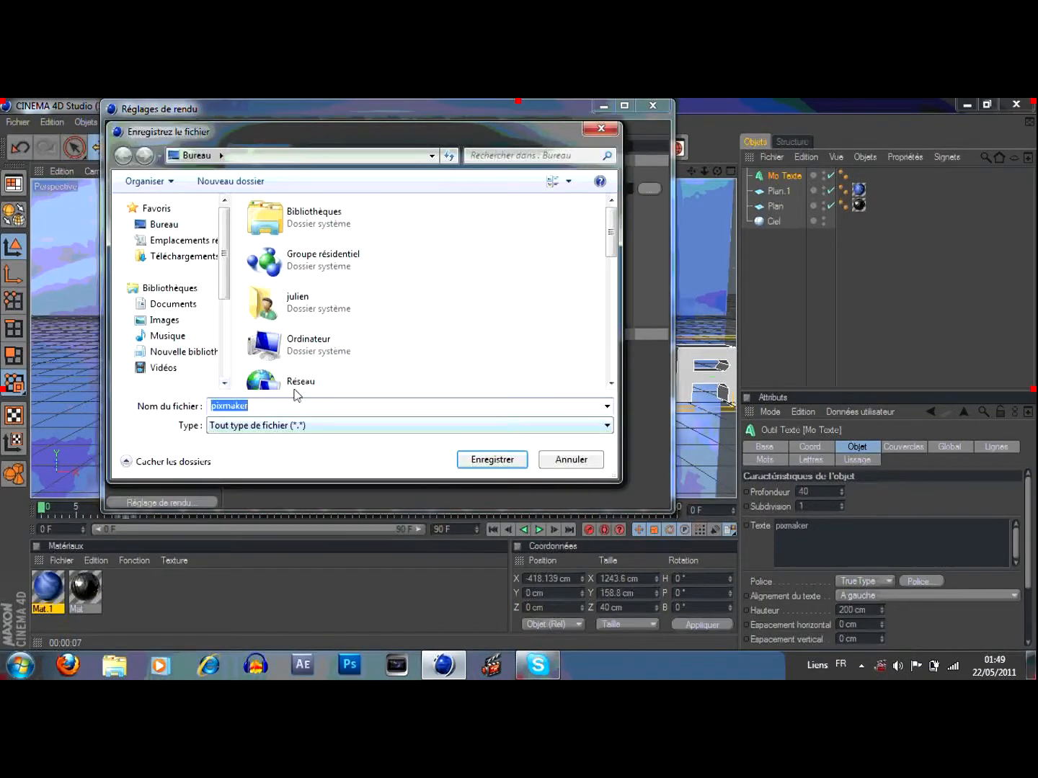
scroll(577, 228, "down", 1)
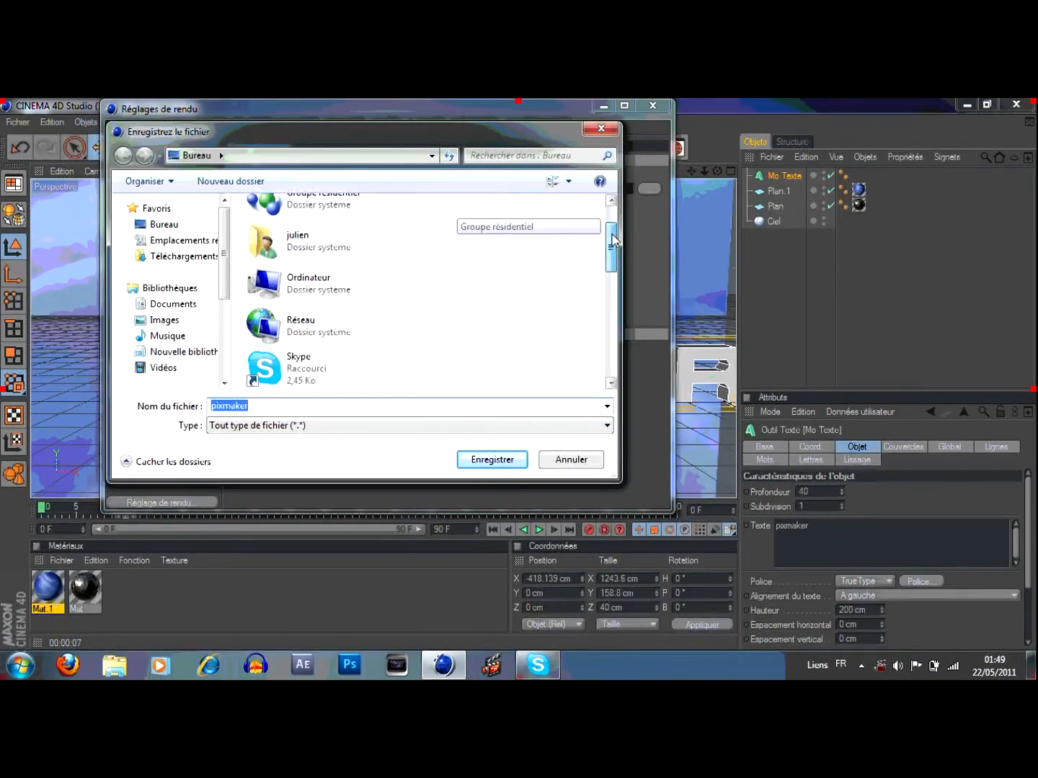
left_click(492, 459)
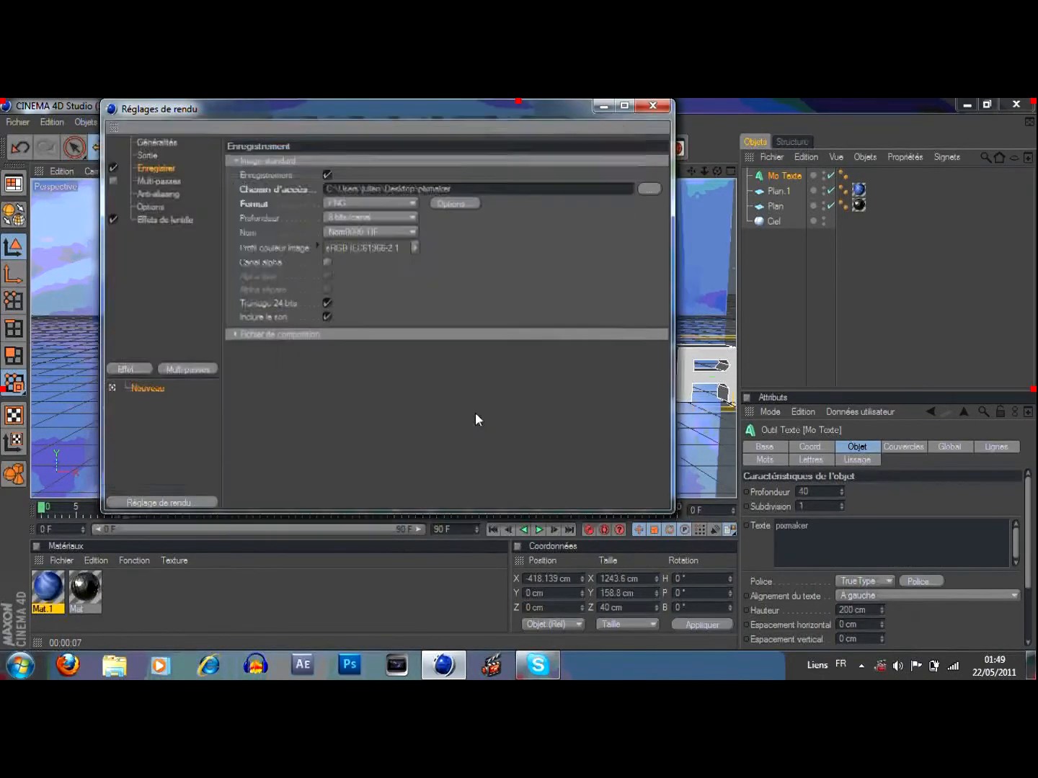
left_click(372, 207)
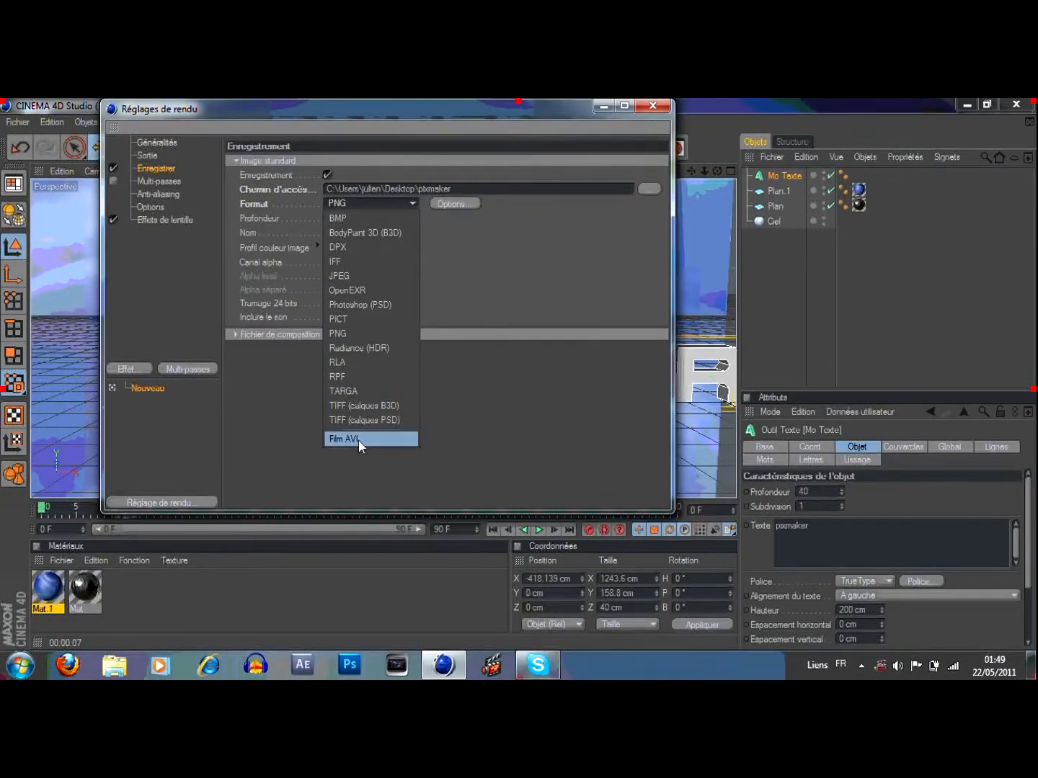
left_click(359, 441)
left_click(370, 205)
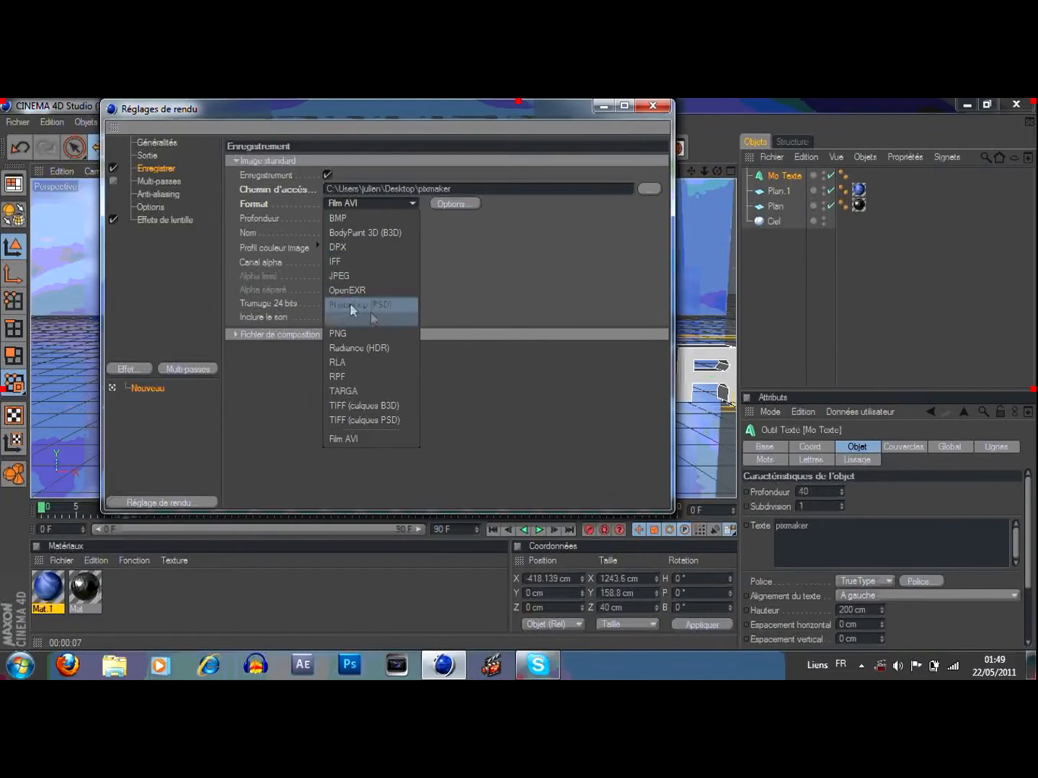
left_click(359, 440)
Step: Set anti-aliasing to Au mieux with a minimum level of 4x4 and close the render settings
left_click(157, 191)
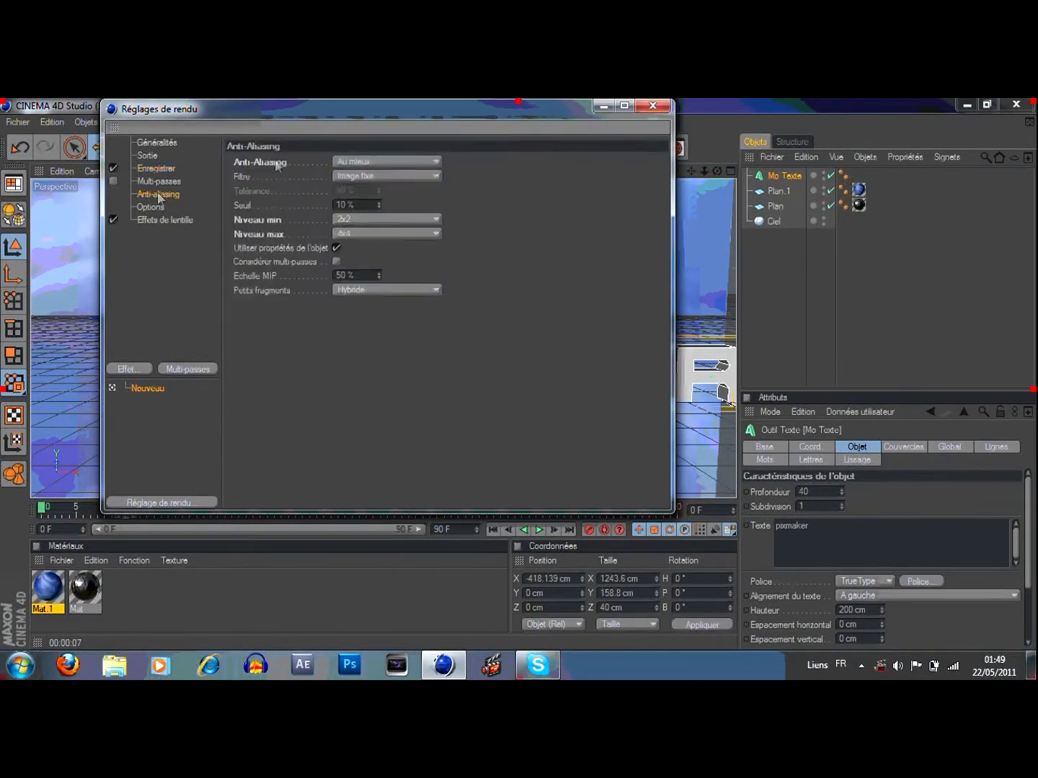
left_click(386, 161)
left_click(373, 205)
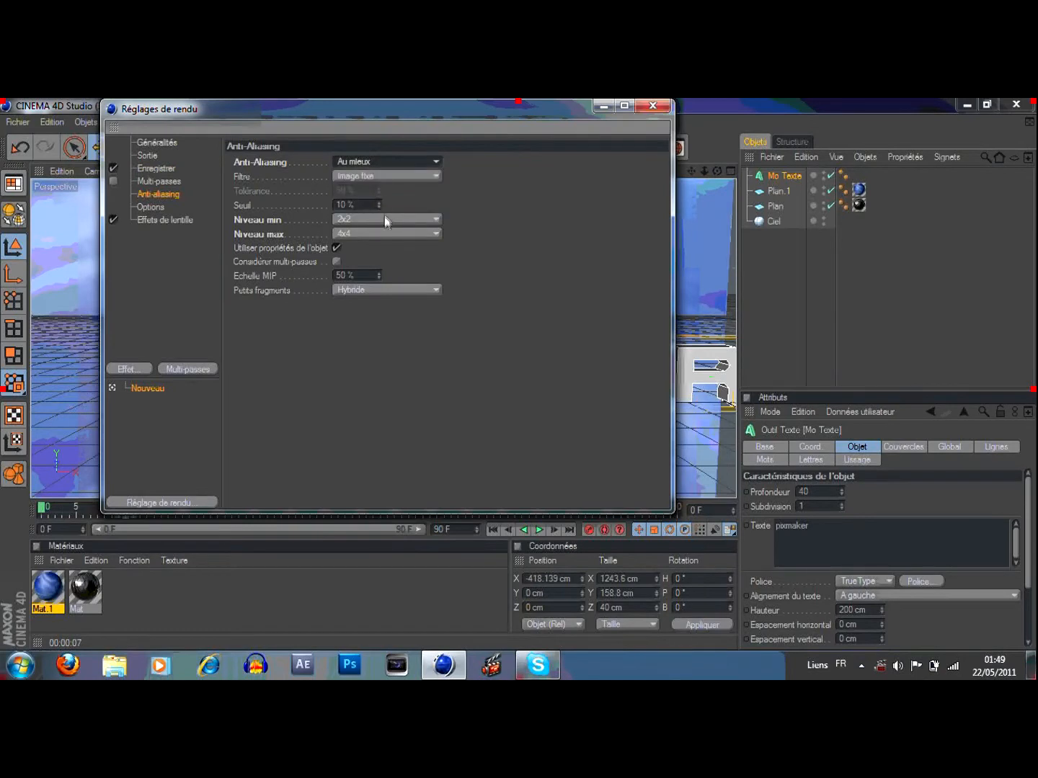
left_click(384, 218)
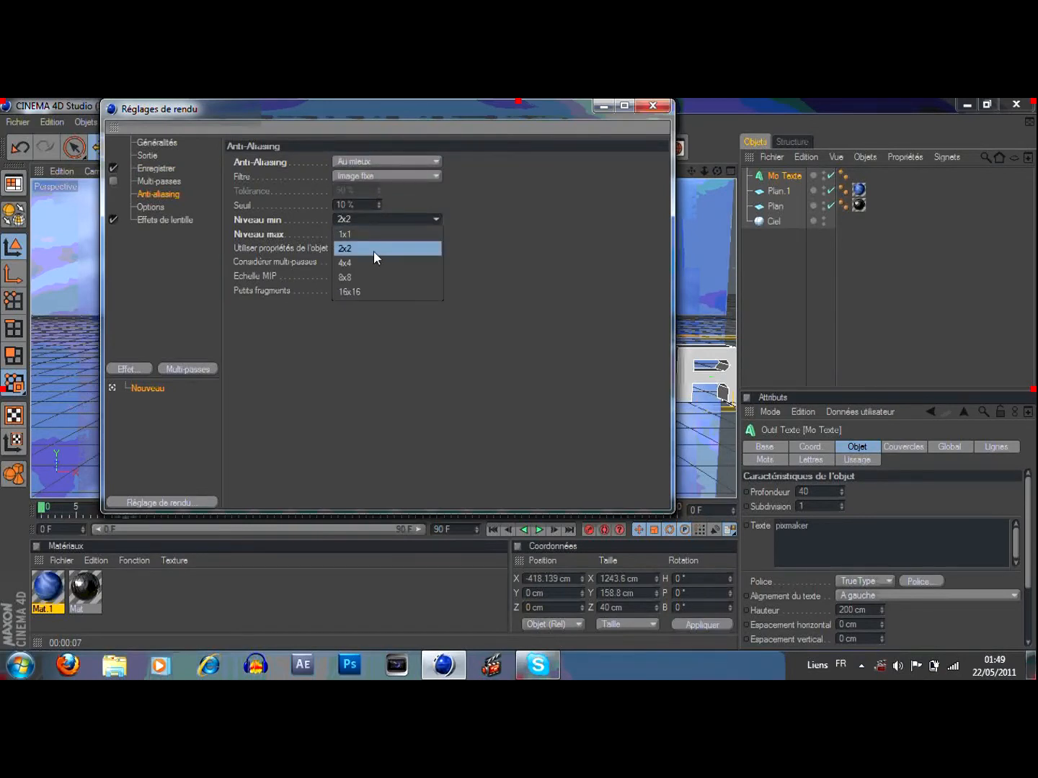
left_click(372, 250)
left_click(388, 221)
left_click(371, 263)
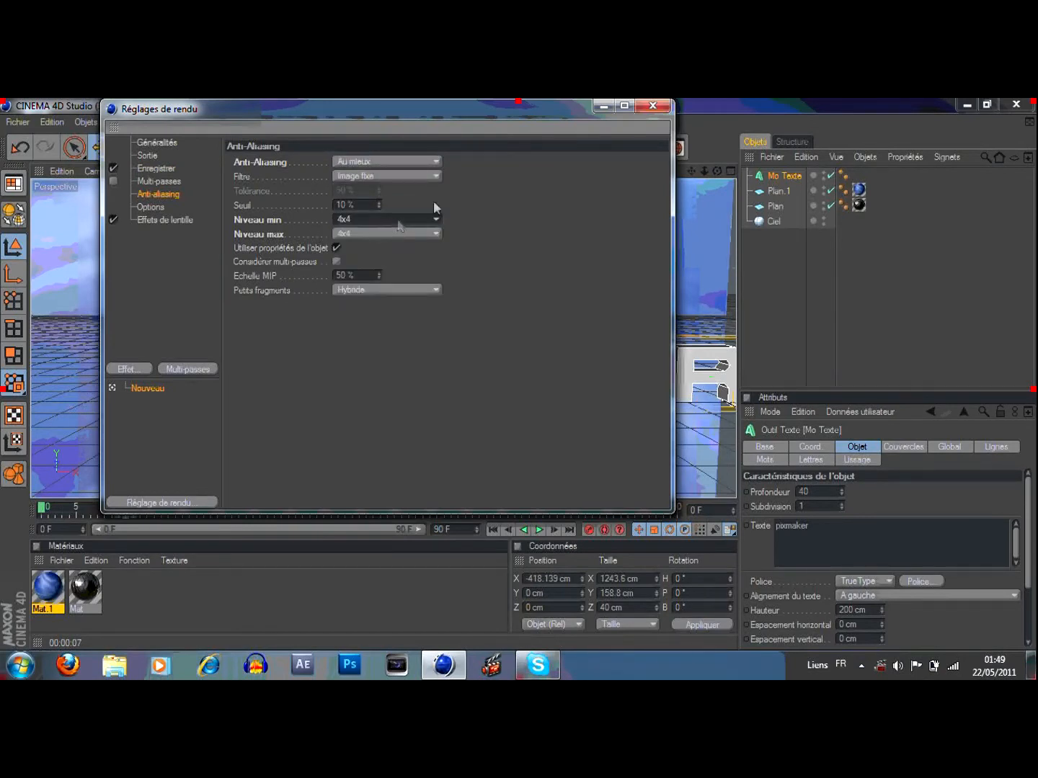
left_click(652, 108)
Step: Create a new material with a black colour (RGB 0, 0, 0) and apply it to the pixmaker text
left_click_drag(693, 167, 641, 165)
scroll(684, 224, "down", 1)
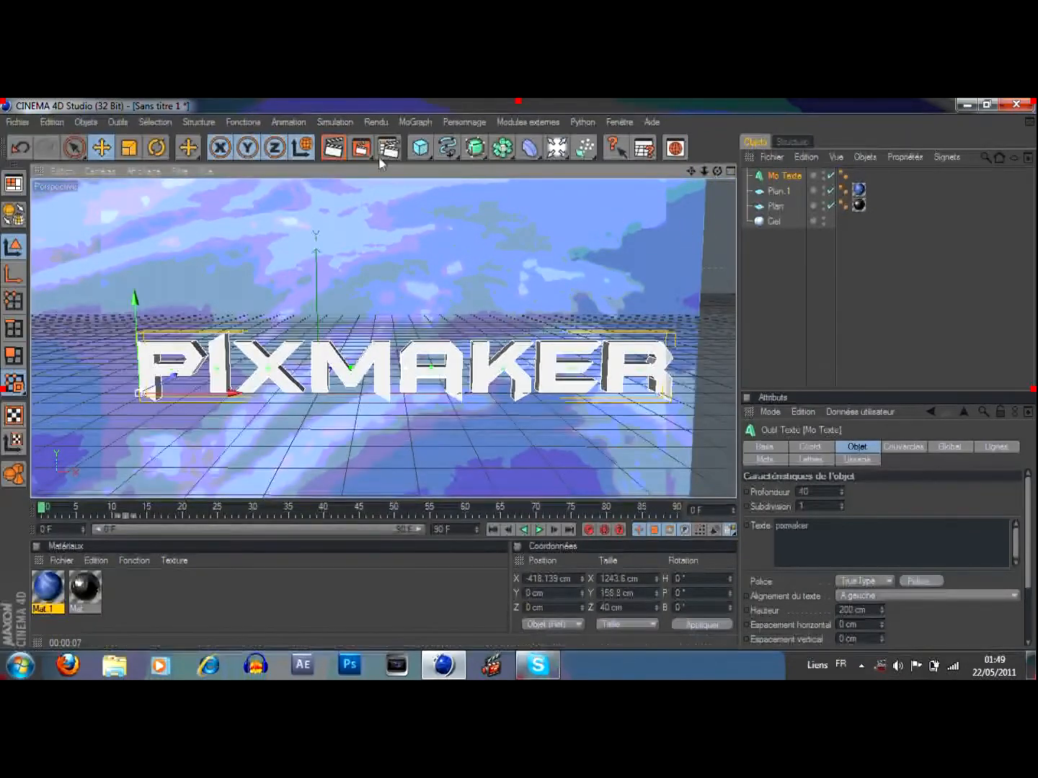
mouse_move(691, 171)
left_mouse_down()
mouse_move(678, 149)
mouse_move(684, 169)
left_mouse_up()
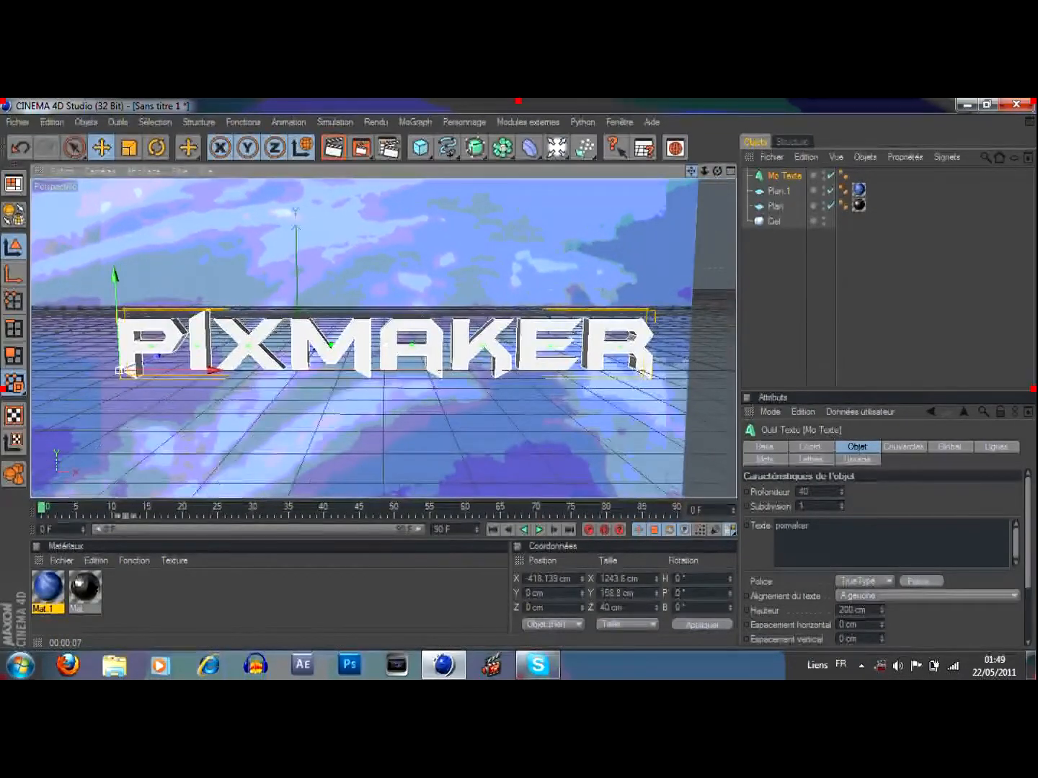
double_click(117, 586)
double_click(47, 587)
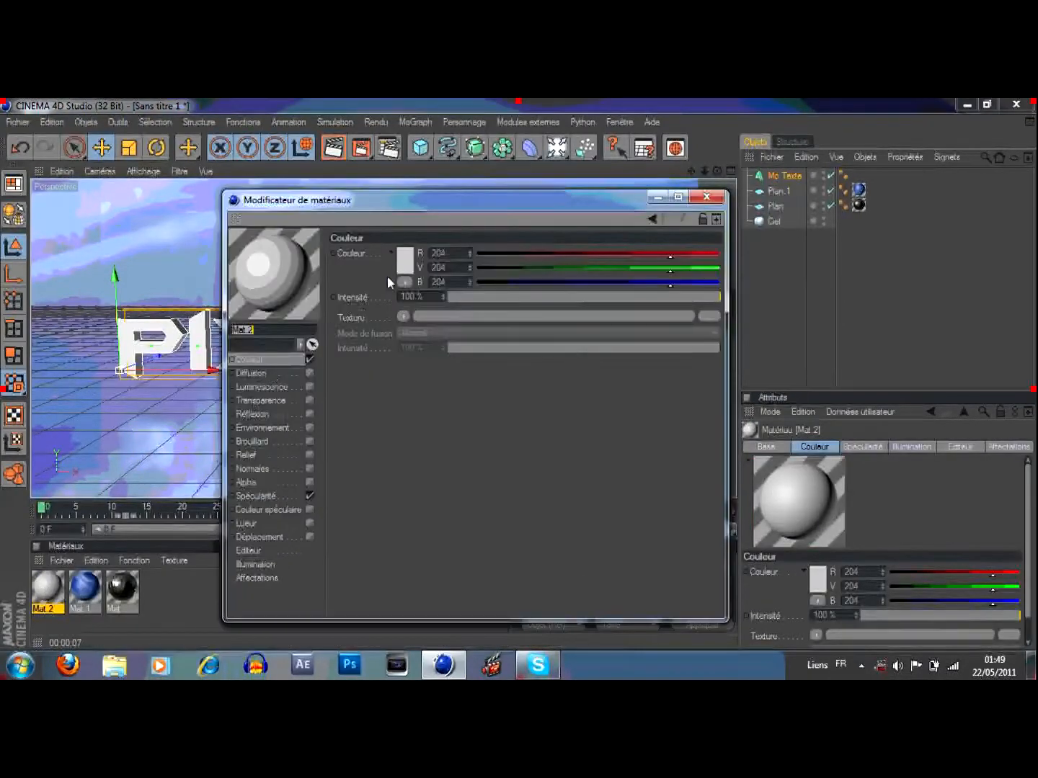
left_click(403, 261)
mouse_move(431, 204)
left_mouse_down()
mouse_move(464, 202)
mouse_move(441, 203)
left_mouse_up()
left_click_drag(373, 245, 373, 345)
left_click(370, 336)
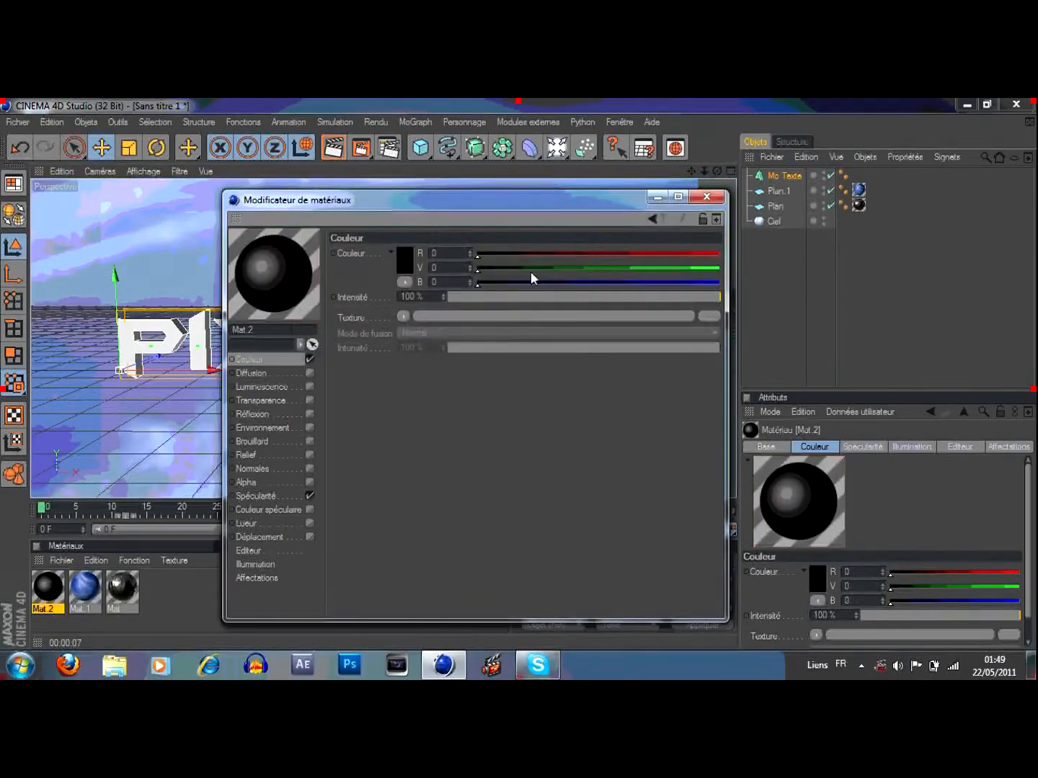
left_click(706, 197)
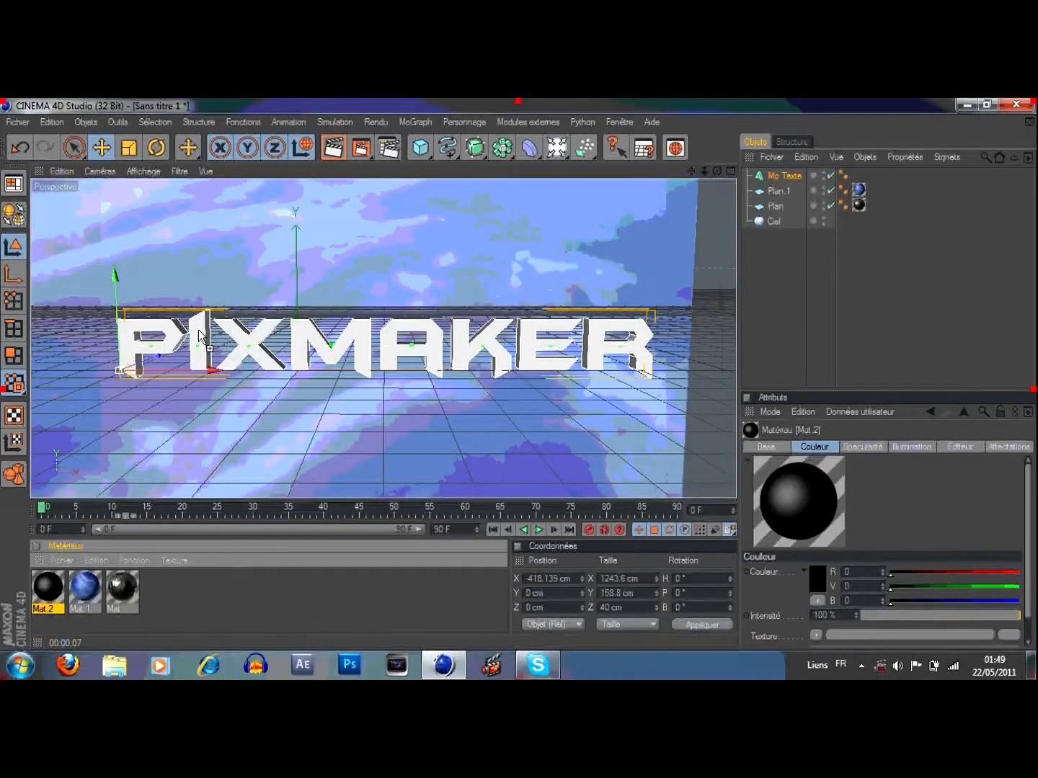
left_click_drag(200, 336, 202, 337)
Step: Duplicate the Mo Texte object and remove the black material from the copy
left_click(786, 176)
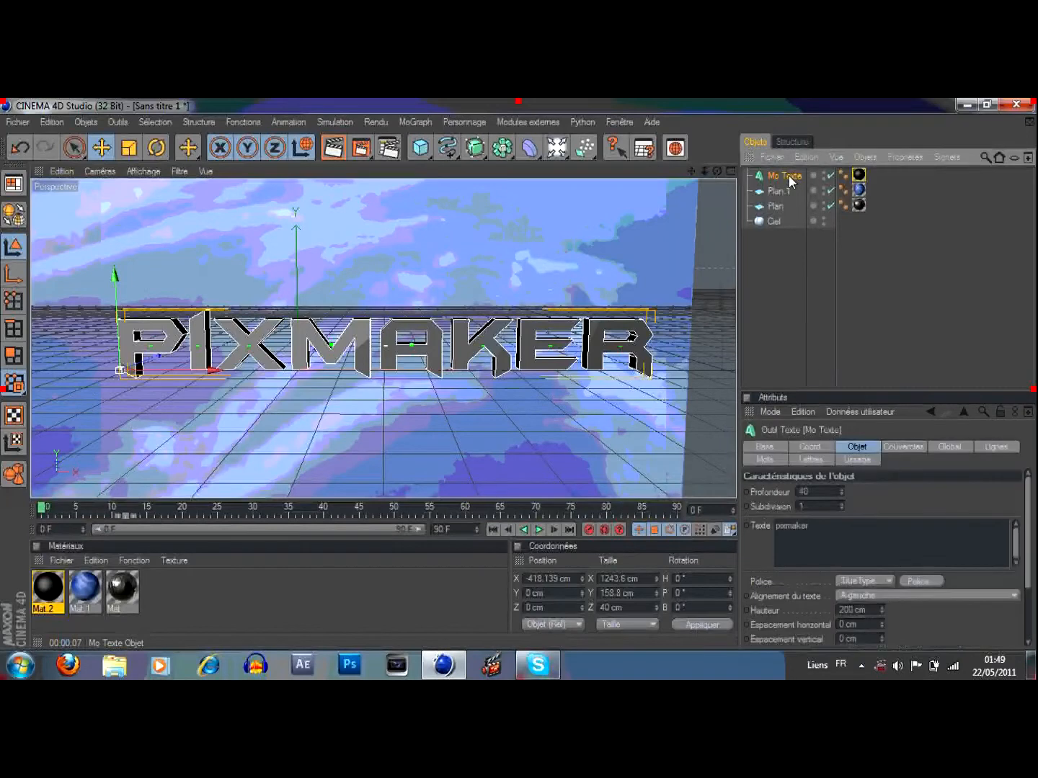
left_click(903, 447)
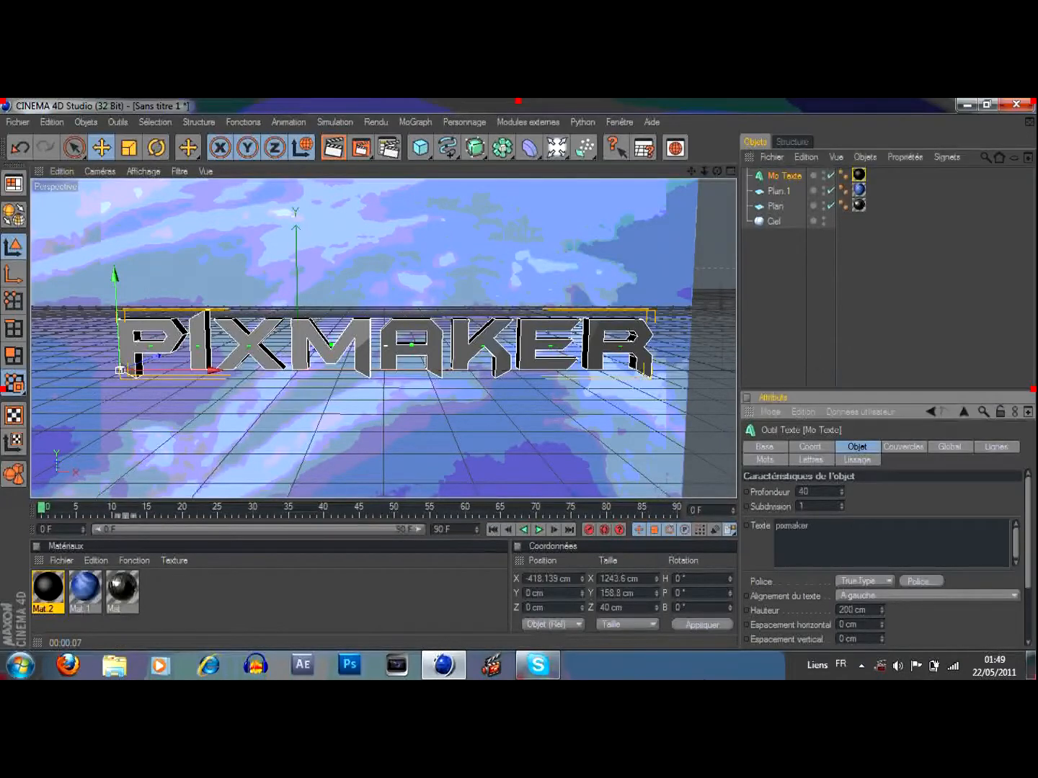
left_click(801, 176)
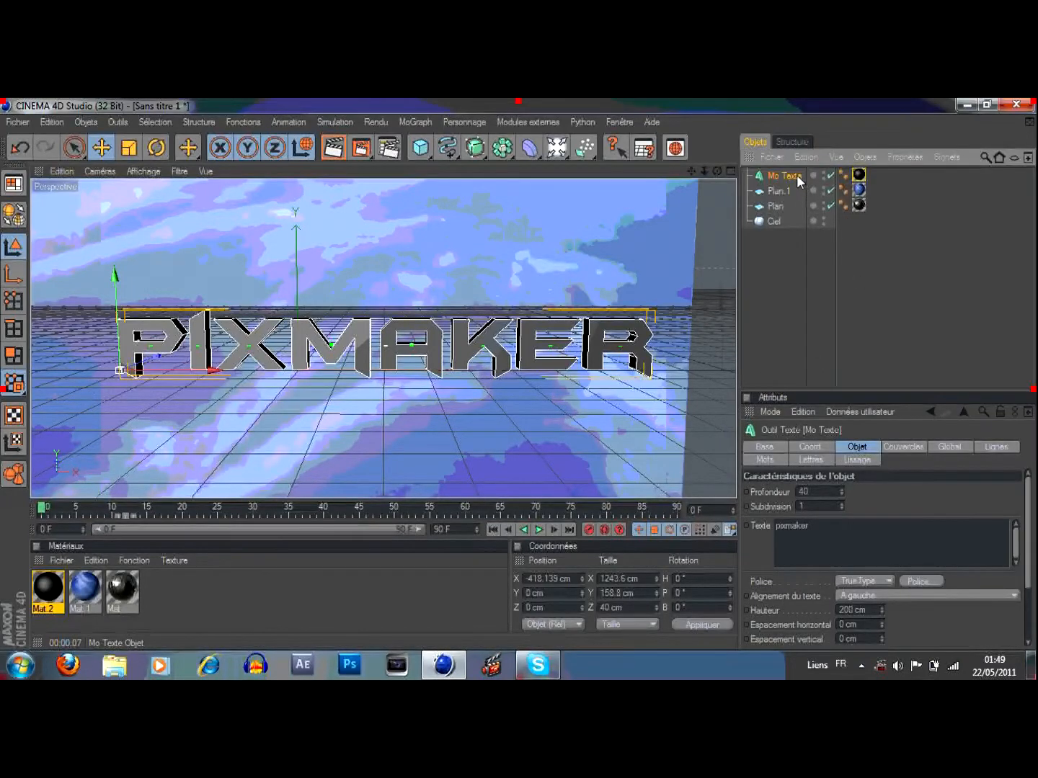
key("ctrl+v")
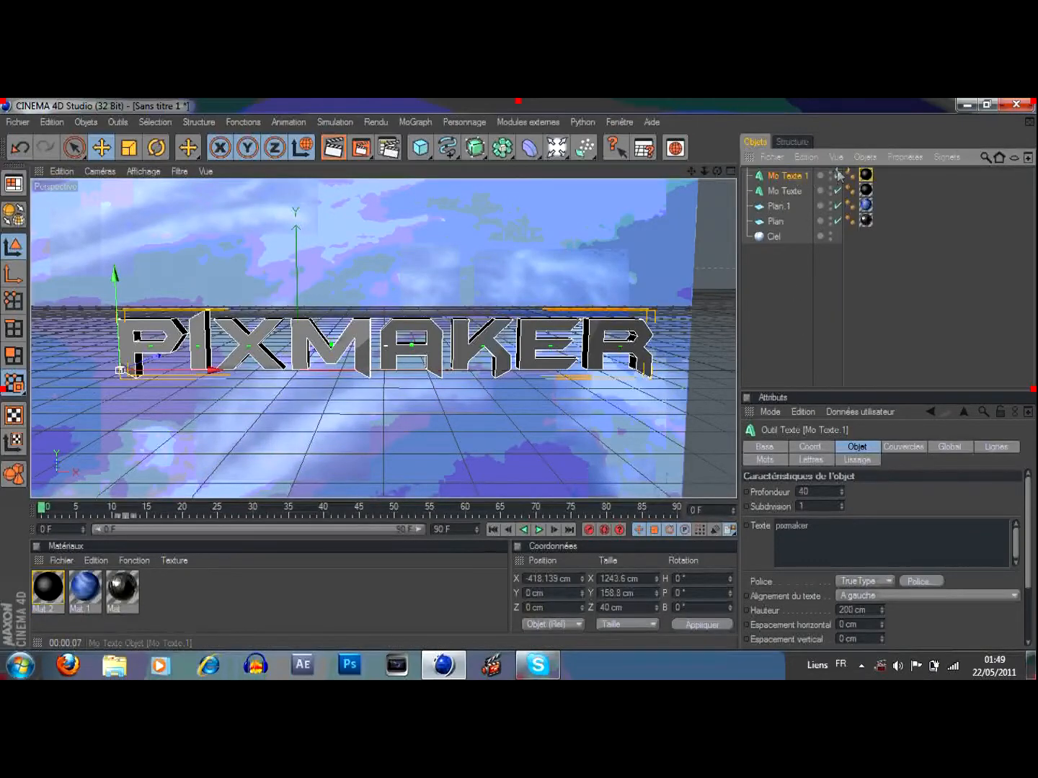
left_click(866, 175)
key("Delete")
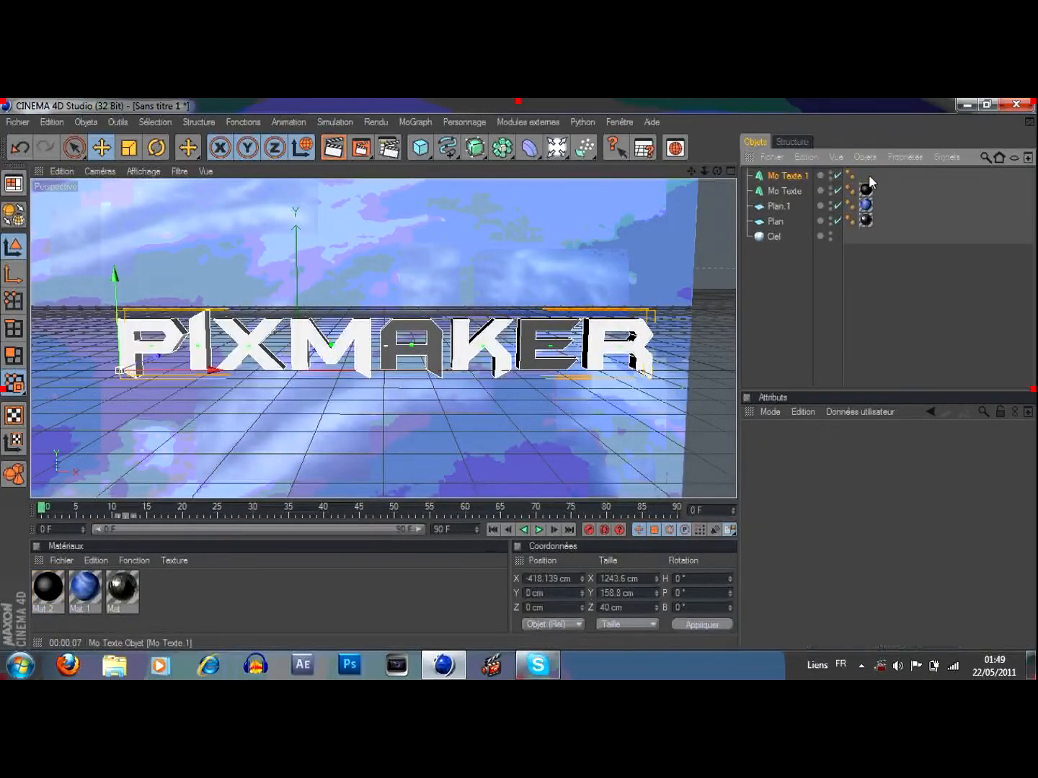
Step: Create a new material with a blue colour (RGB 0, 63, 255) and apply it to the duplicated text
left_click(789, 177)
double_click(148, 599)
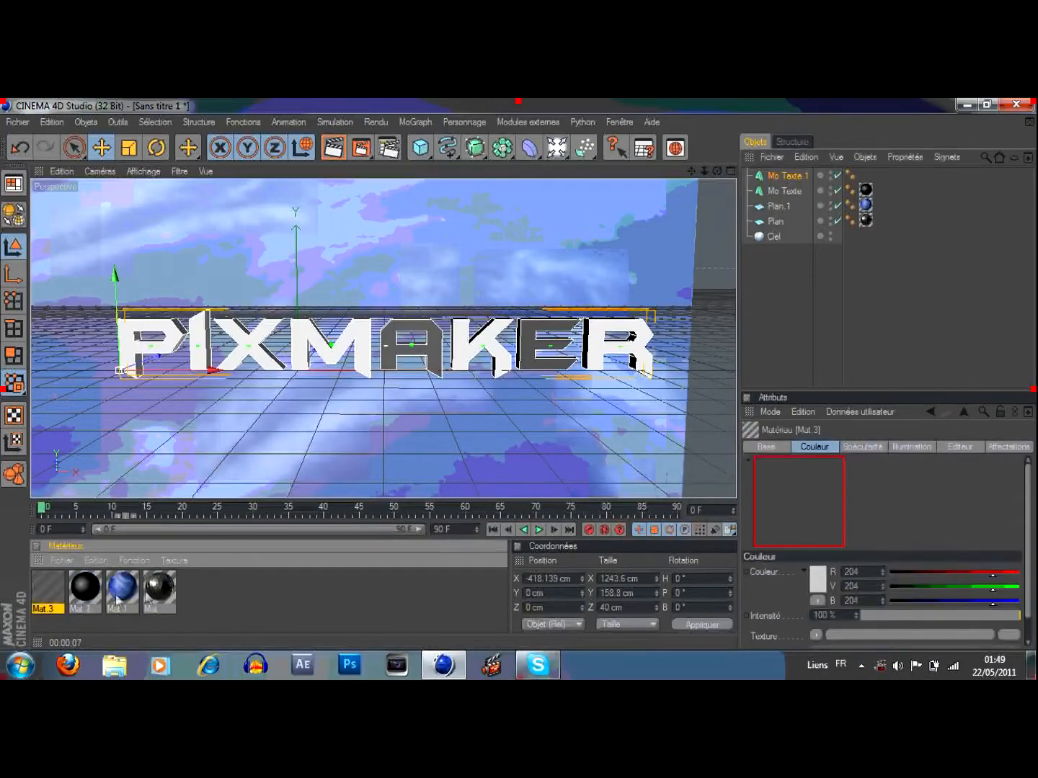
double_click(49, 589)
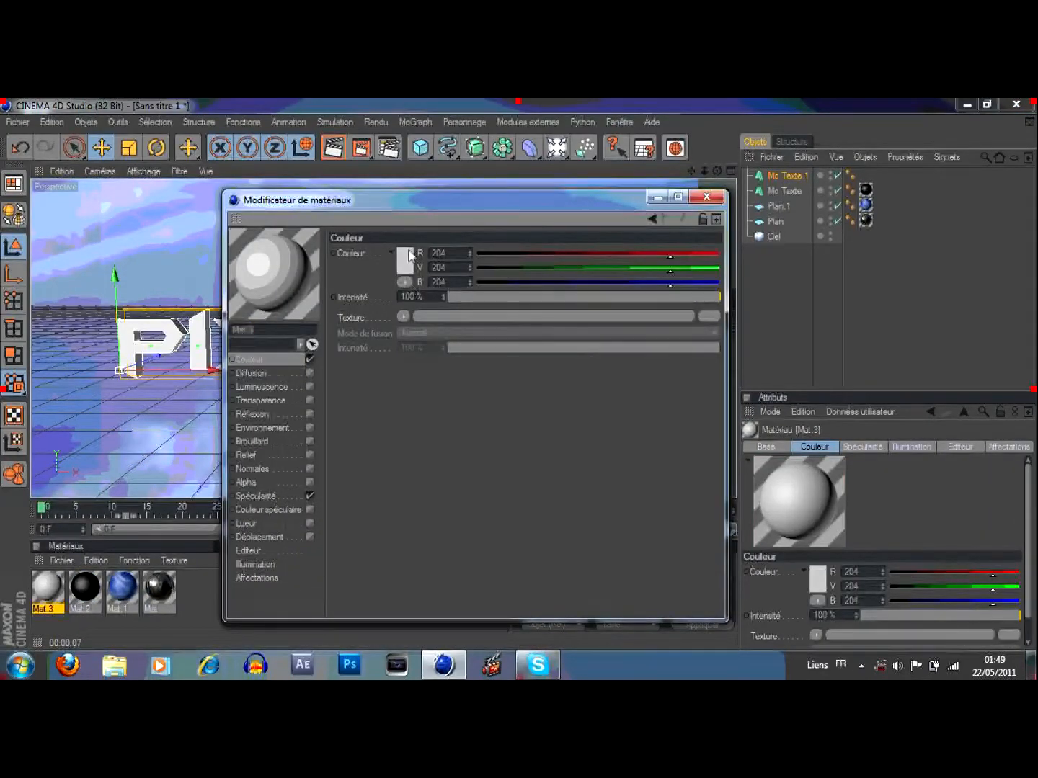
left_click(408, 256)
left_click(457, 191)
left_click(393, 214)
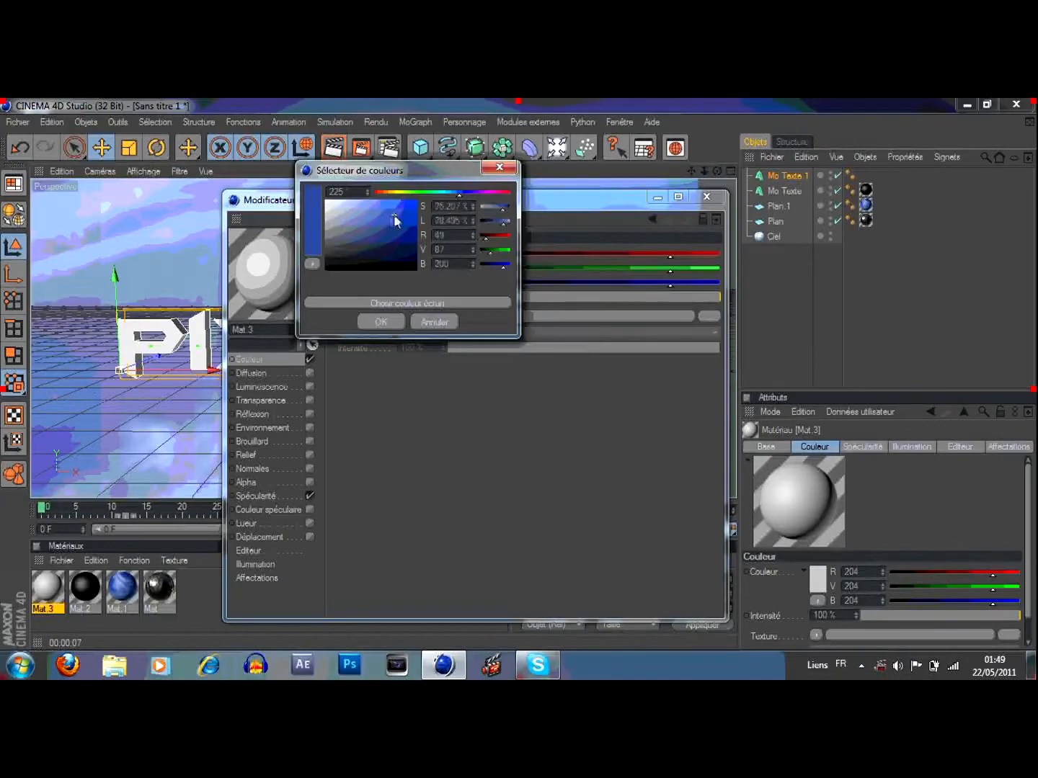
left_click(383, 321)
left_click(710, 198)
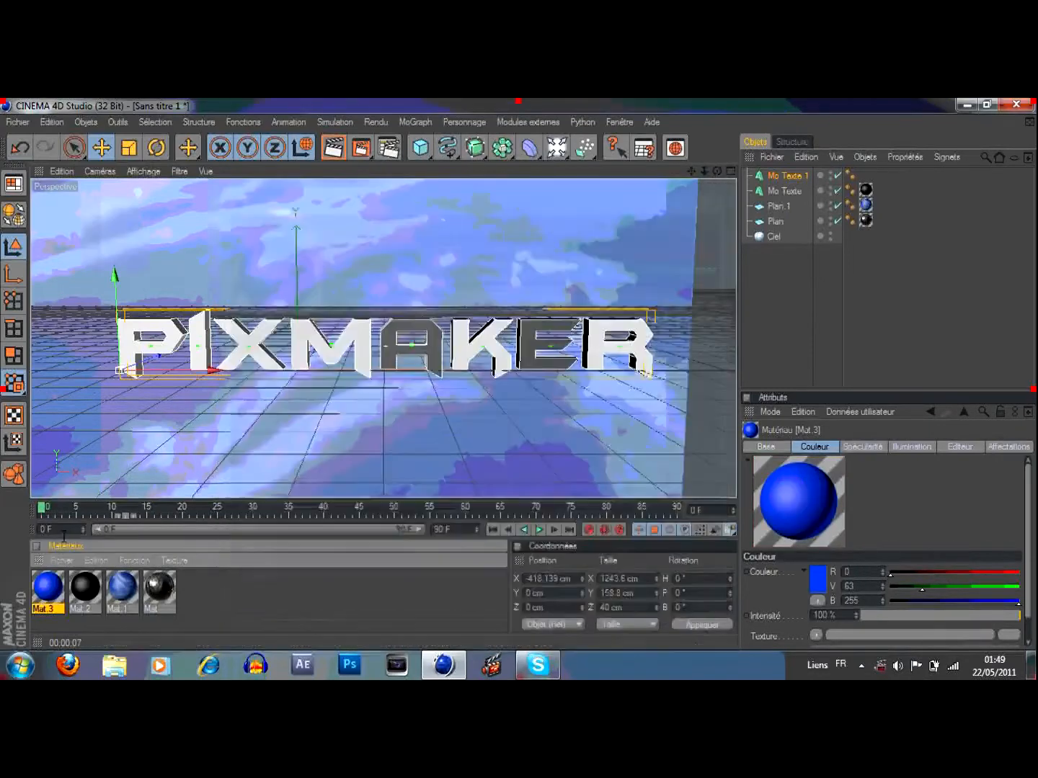
left_click_drag(802, 174, 800, 174)
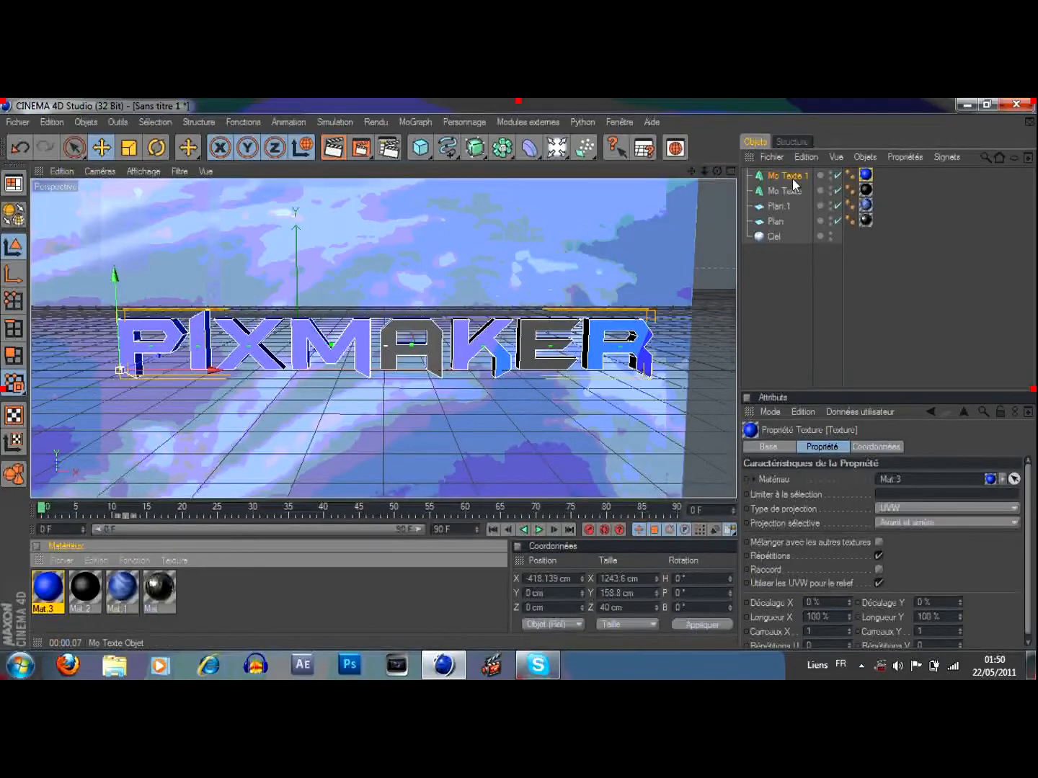
Step: Set both the start and end caps of the original black Mo Texte to Couvercle et biseau
left_click(793, 194)
left_click(905, 447)
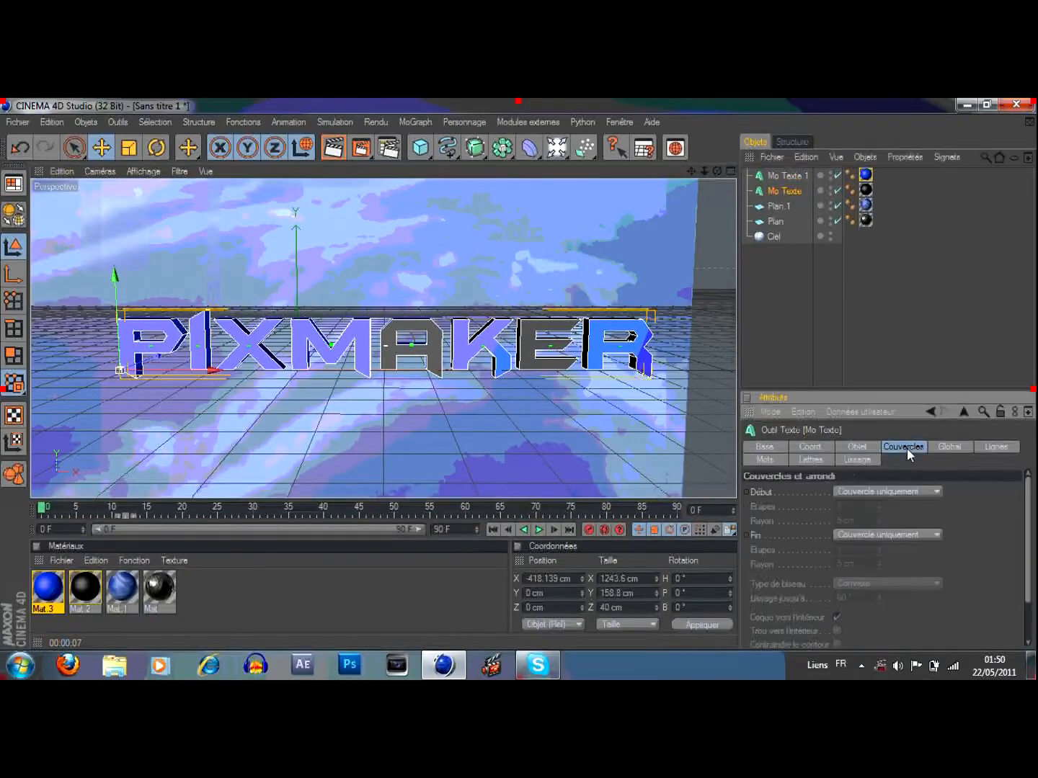
left_click(911, 490)
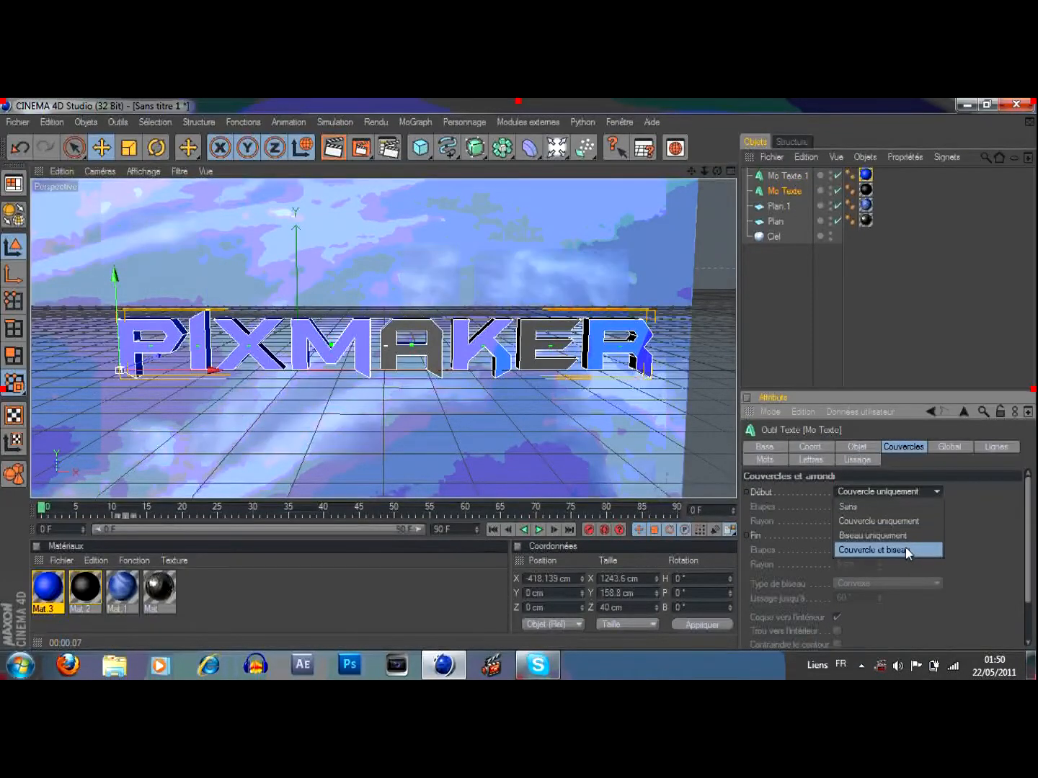
left_click(906, 549)
left_click(909, 536)
left_click(906, 596)
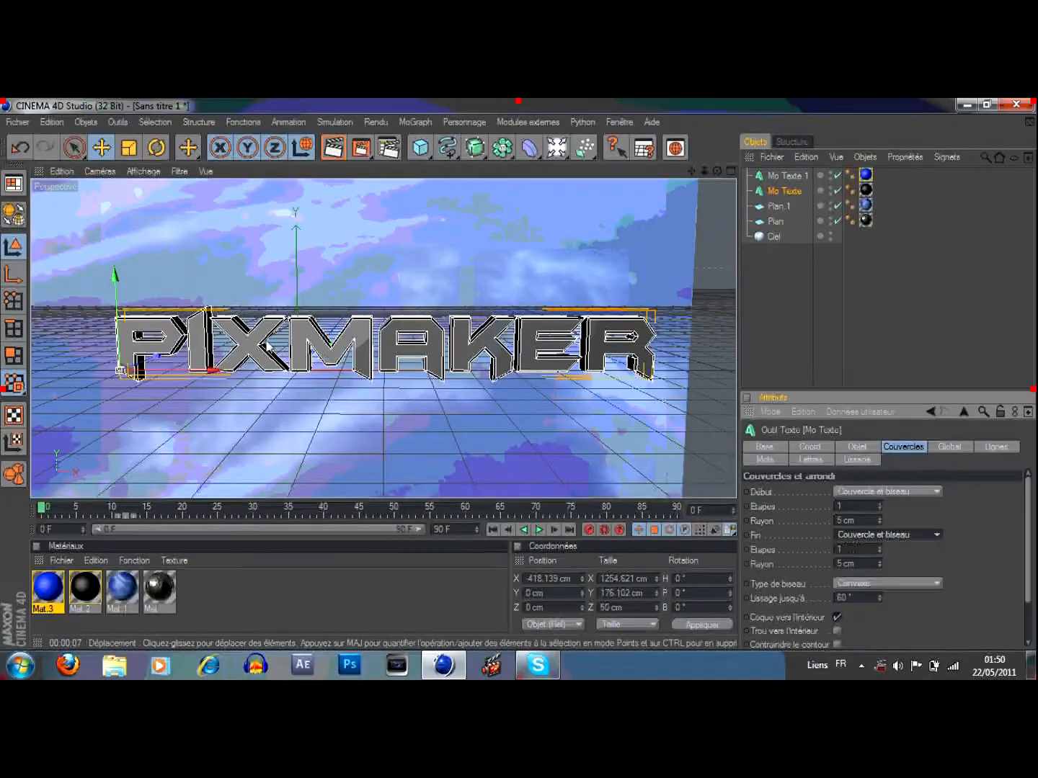
Step: Move the blue text copy to about Z -7.5 cm, in front of the black text, and test-render the view
left_click_drag(716, 171, 749, 189)
left_click(788, 178)
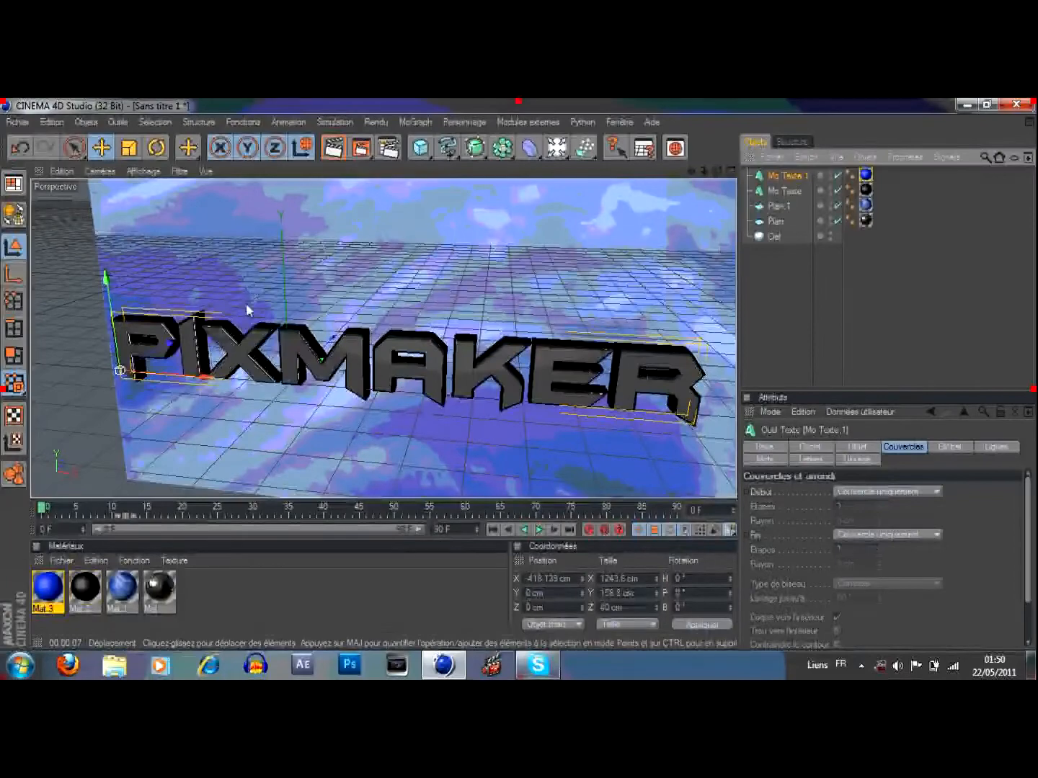
left_click_drag(170, 345, 164, 348)
left_click_drag(716, 172, 773, 164)
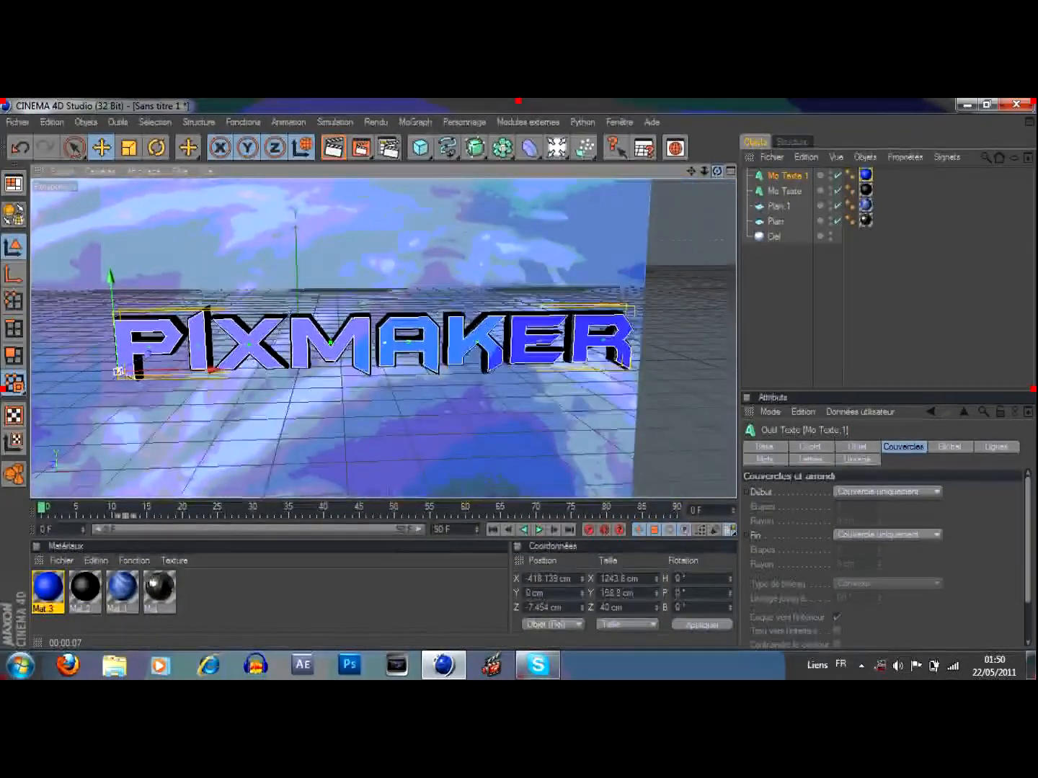
left_click(334, 148)
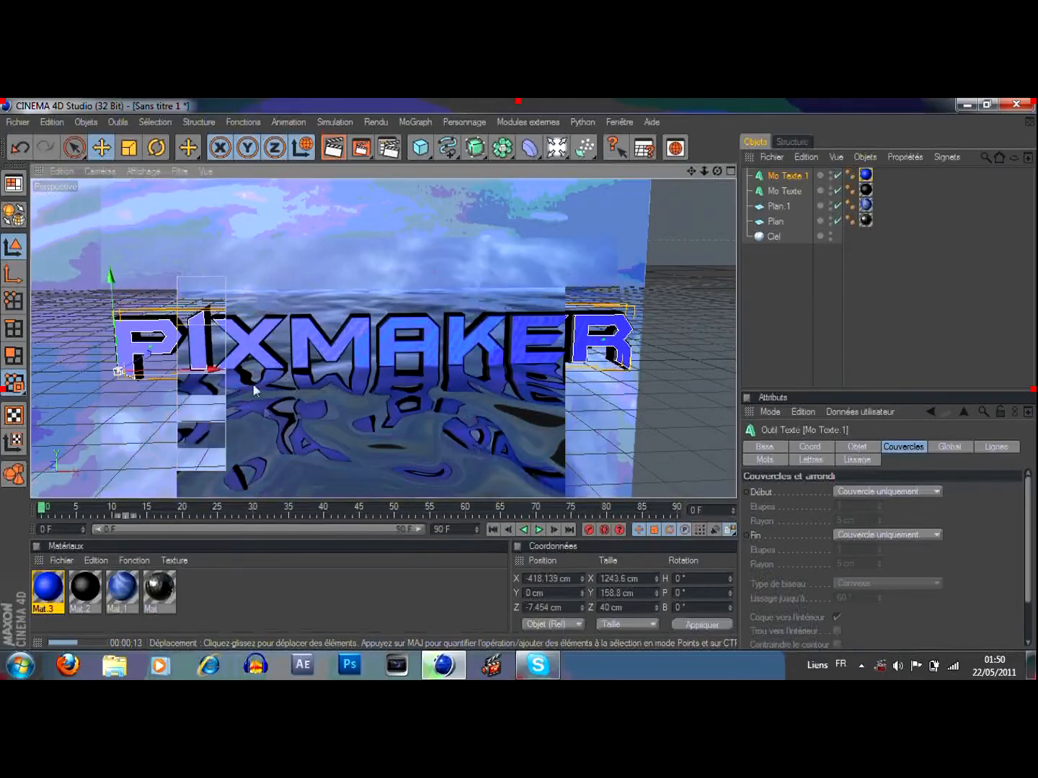
left_click(635, 198)
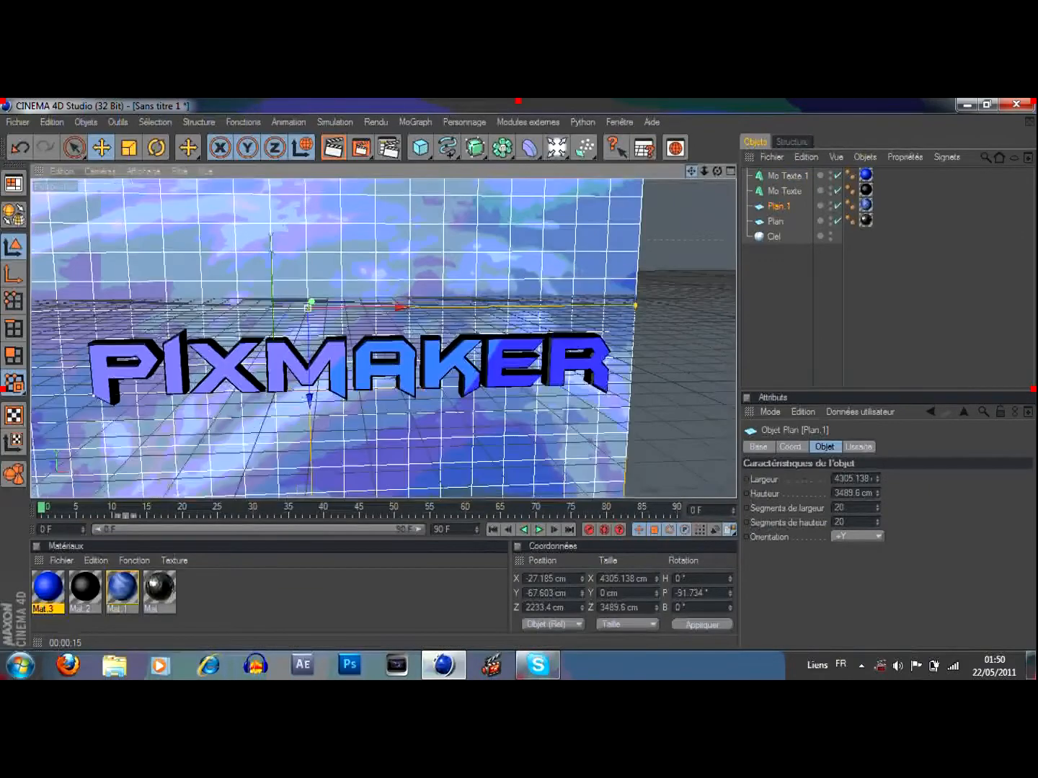
Step: Select both pixmaker text objects and move them together to about X -833 cm and Z 278 cm
scroll(559, 263, "down", 3)
mouse_move(692, 171)
left_mouse_down()
mouse_move(697, 142)
mouse_move(693, 180)
left_mouse_up()
scroll(645, 214, "up", 2)
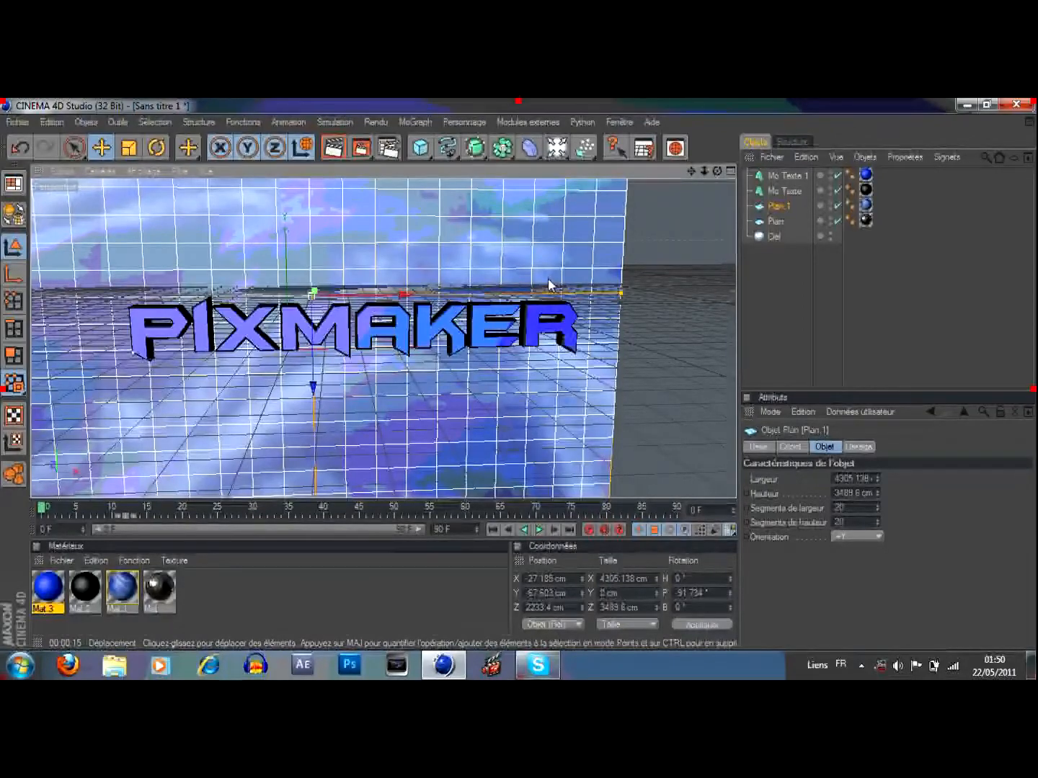
left_click_drag(692, 172, 786, 195)
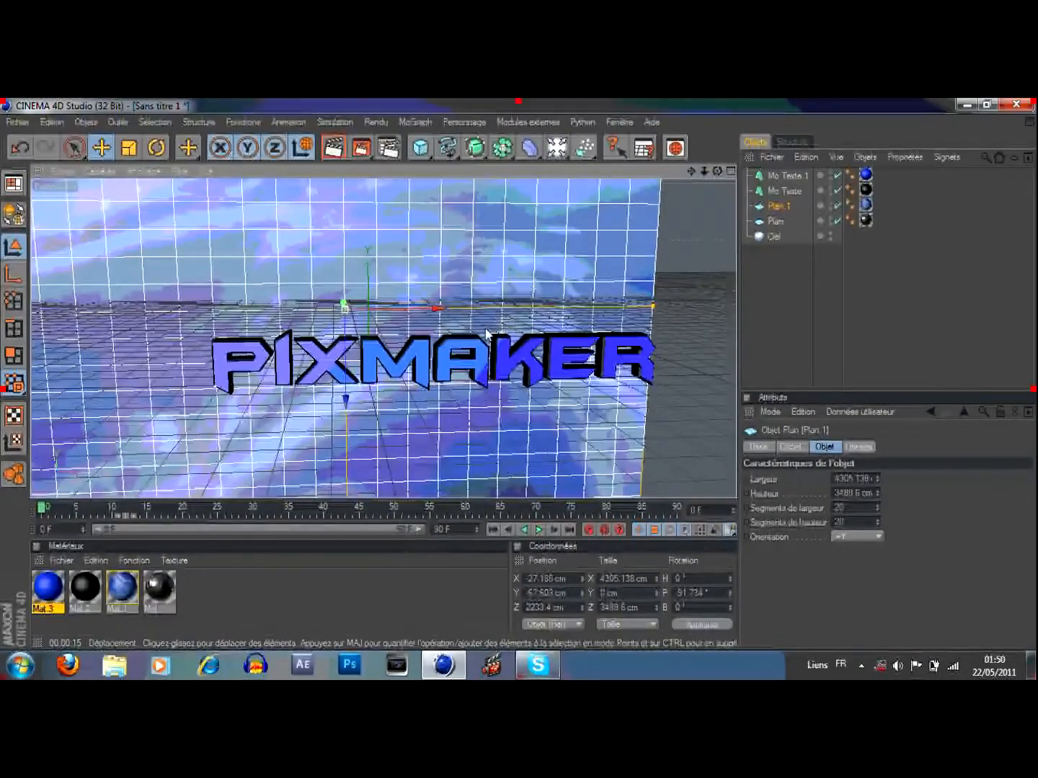
left_click(786, 192)
left_click(785, 175, "ctrl")
left_click_drag(281, 386, 231, 385)
left_click_drag(692, 172, 779, 192)
left_click_drag(298, 405, 234, 405)
mouse_move(163, 390)
left_mouse_down()
mouse_move(184, 369)
mouse_move(172, 381)
left_mouse_up()
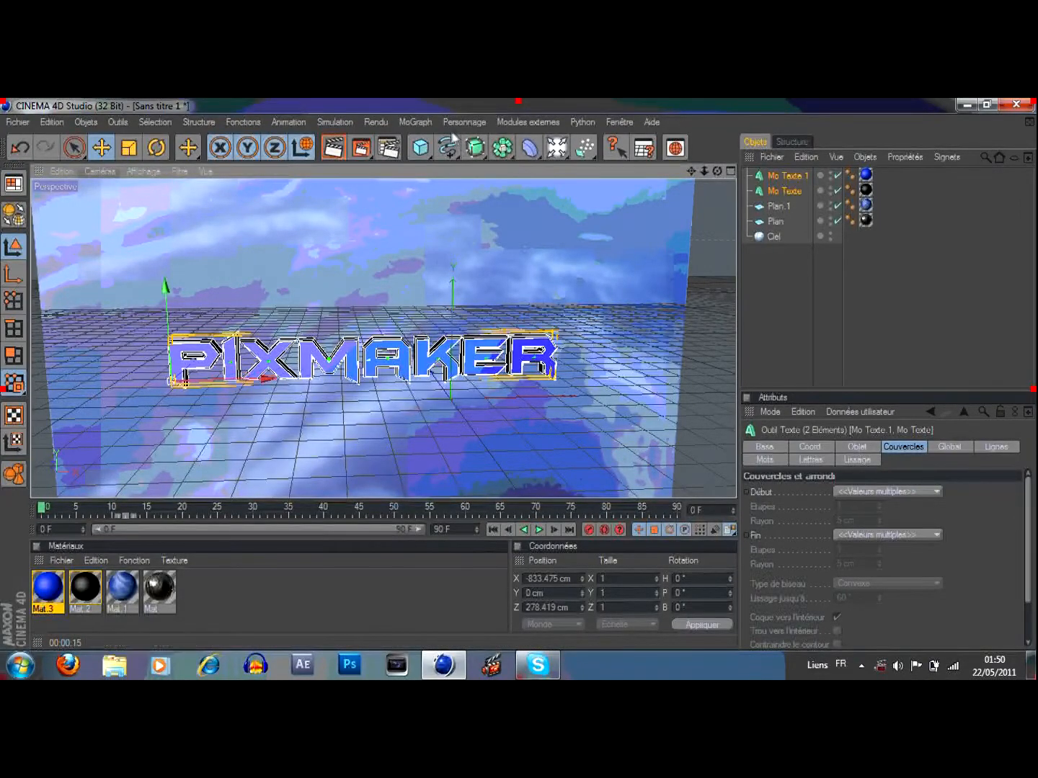
left_click(778, 278)
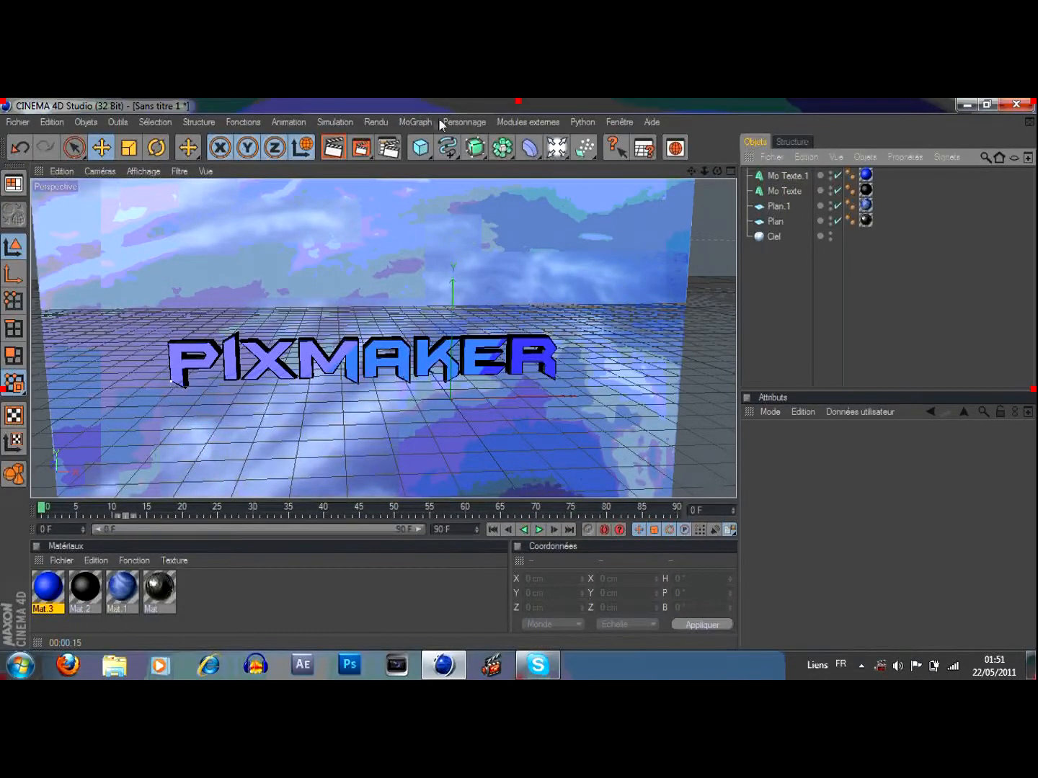
Step: Add a camera to the scene and look through it in the perspective view
left_click_drag(556, 147, 624, 243)
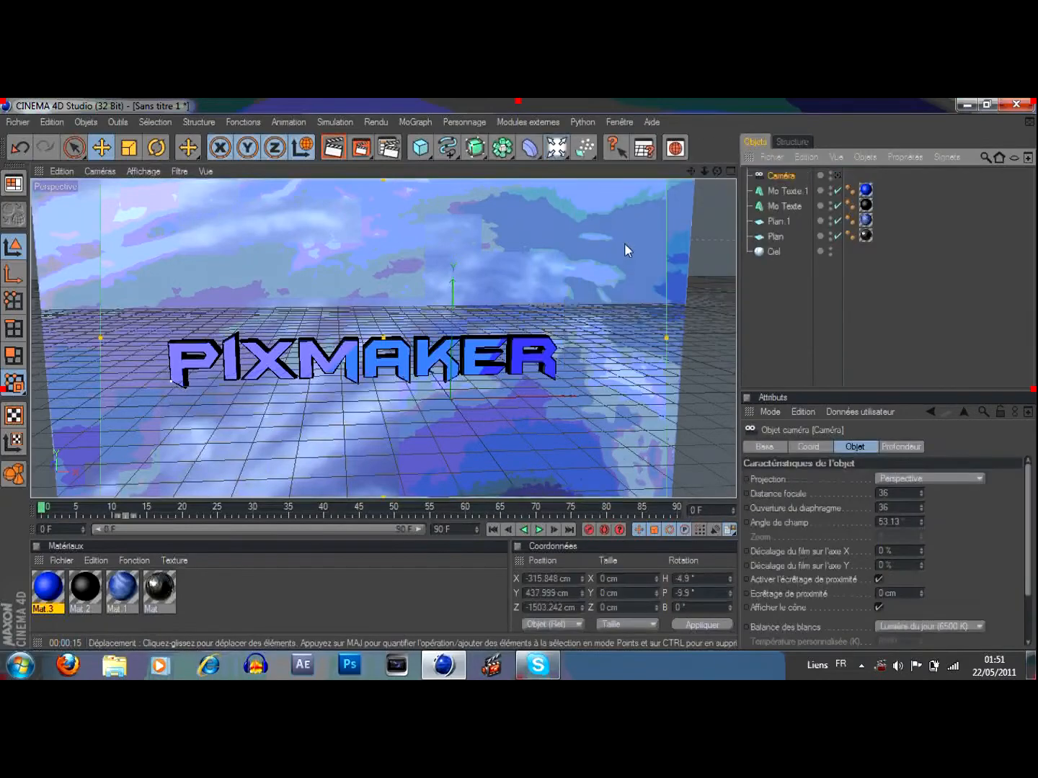
left_click(838, 176)
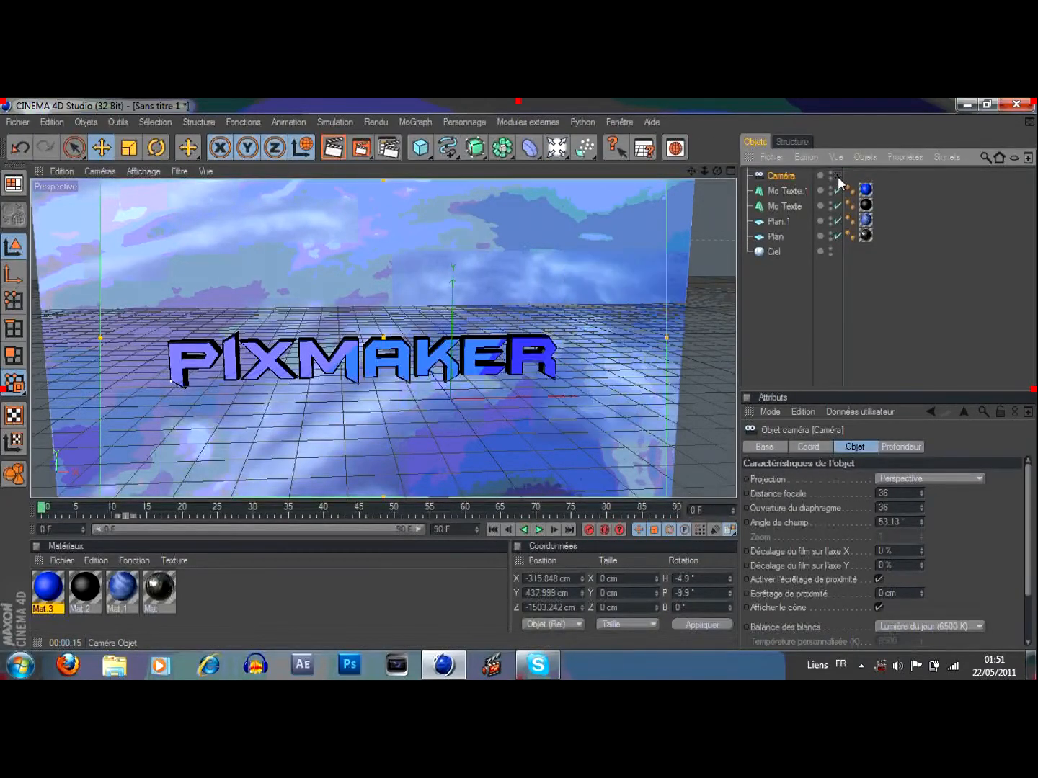
left_click(834, 175)
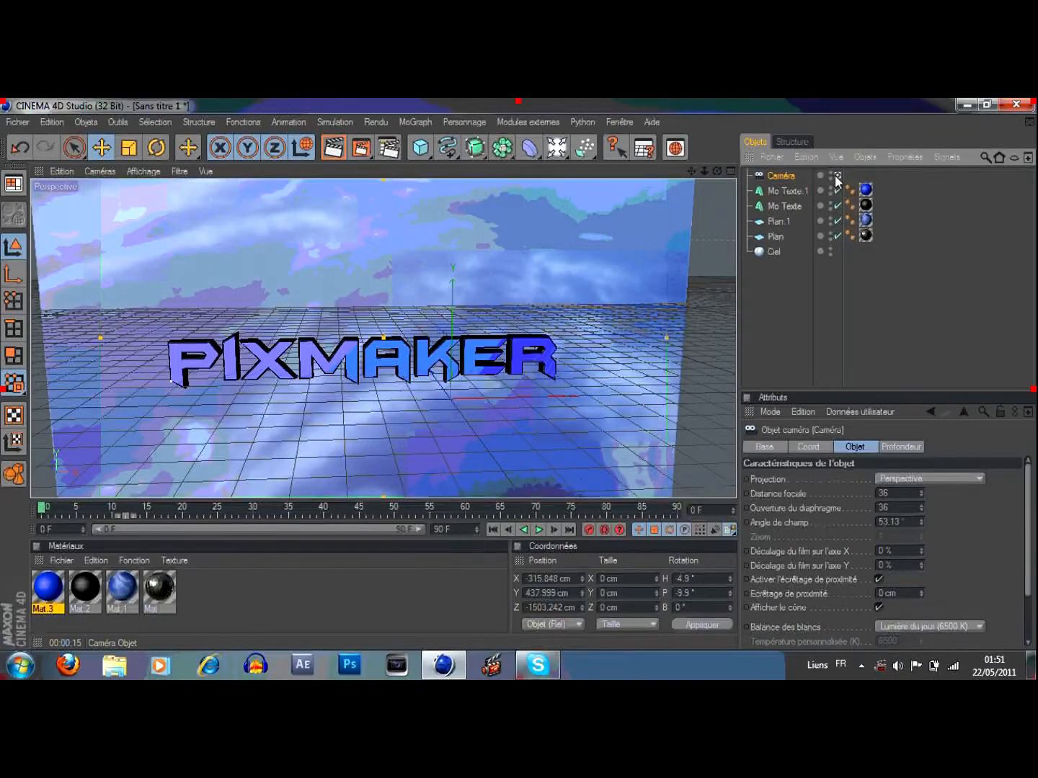
Step: Select both pixmaker texts and push them back along the depth axis to about Z 824 cm
mouse_move(690, 171)
left_mouse_down()
mouse_move(682, 176)
mouse_move(697, 175)
left_mouse_up()
scroll(639, 230, "up", 5)
scroll(653, 220, "down", 4)
left_click(783, 192)
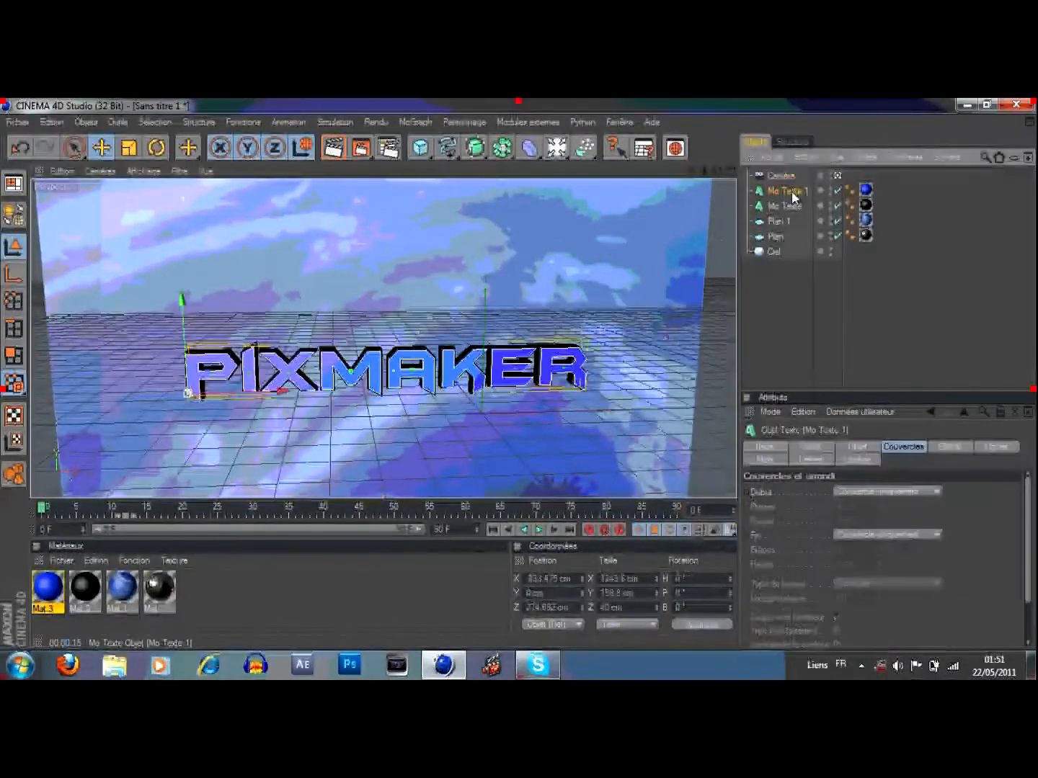
left_click(786, 207, "ctrl")
left_click_drag(204, 375, 237, 340)
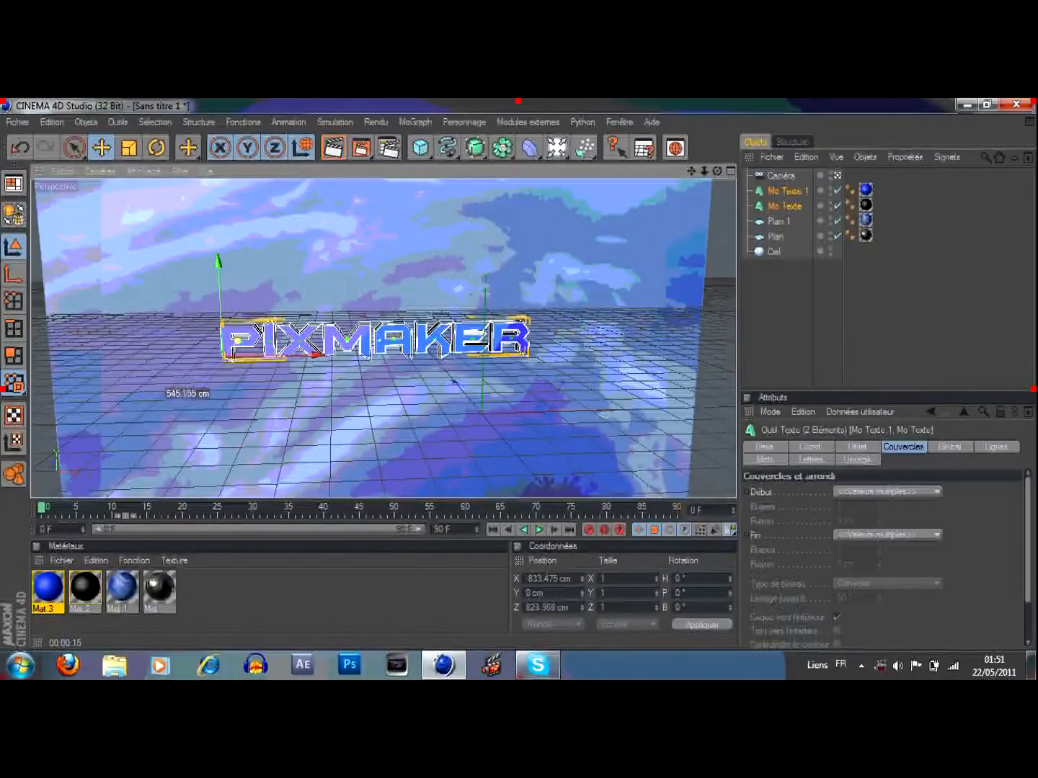
left_click(808, 324)
left_click_drag(716, 171, 722, 171)
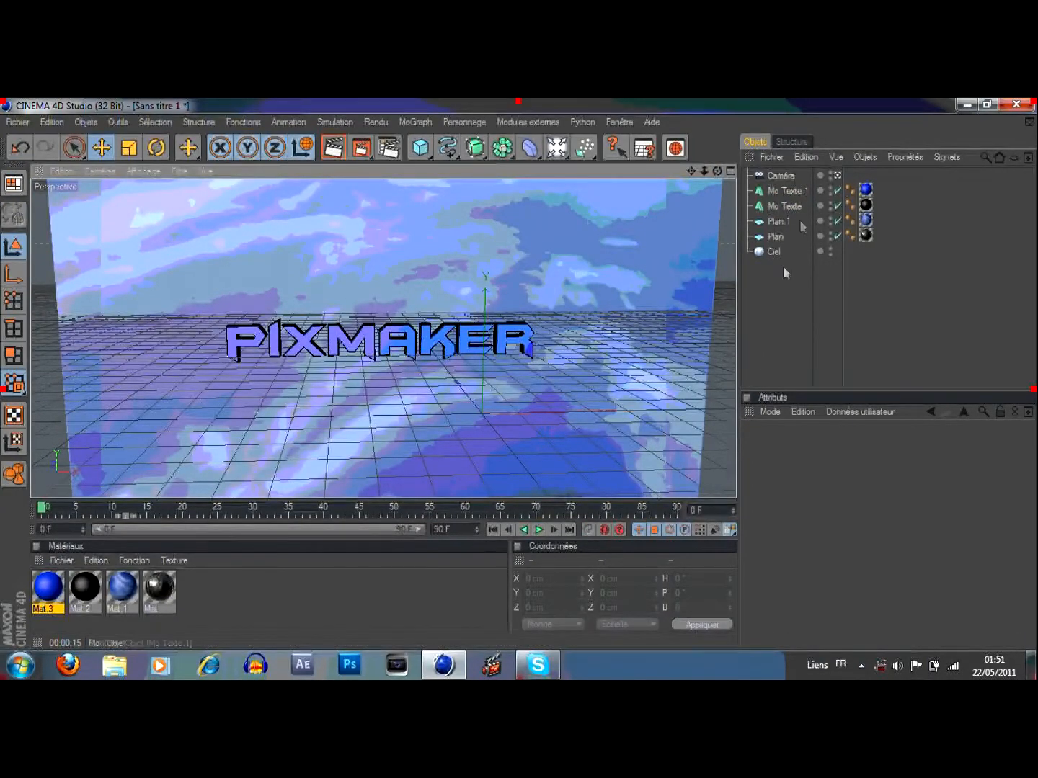
Step: Position the camera at about X -361, Y 457, Z -1433 cm facing the text and record its keyframe at frame 0
left_click(786, 176)
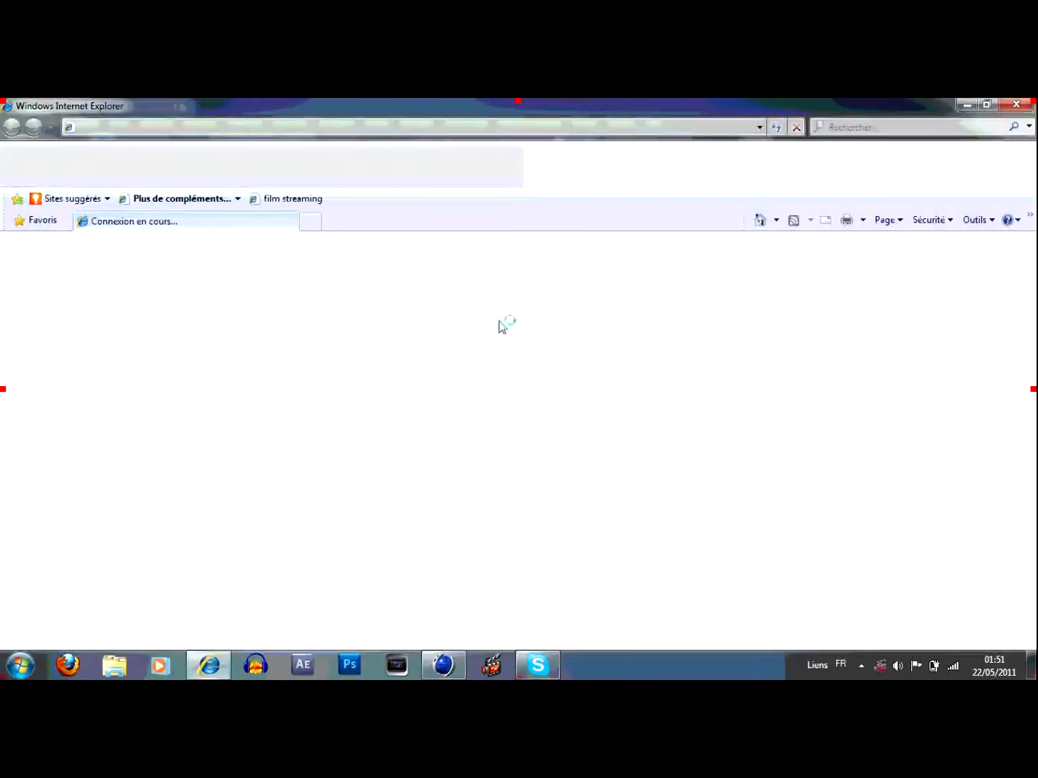
left_click(1015, 104)
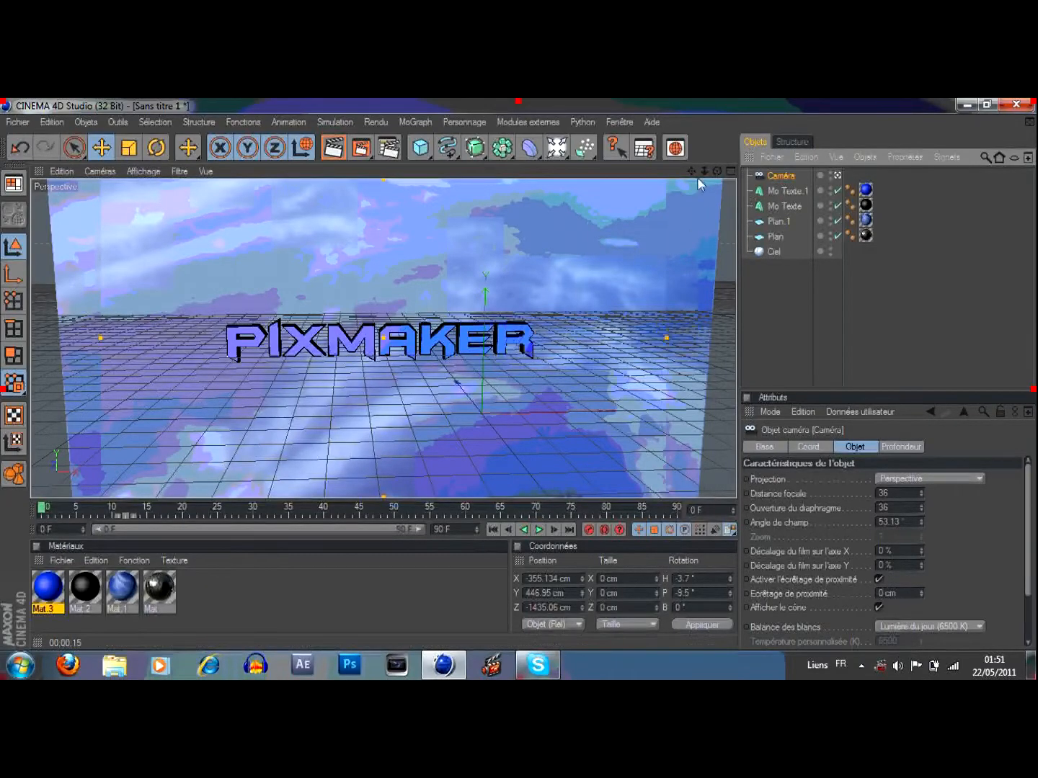
left_click_drag(692, 171, 683, 171)
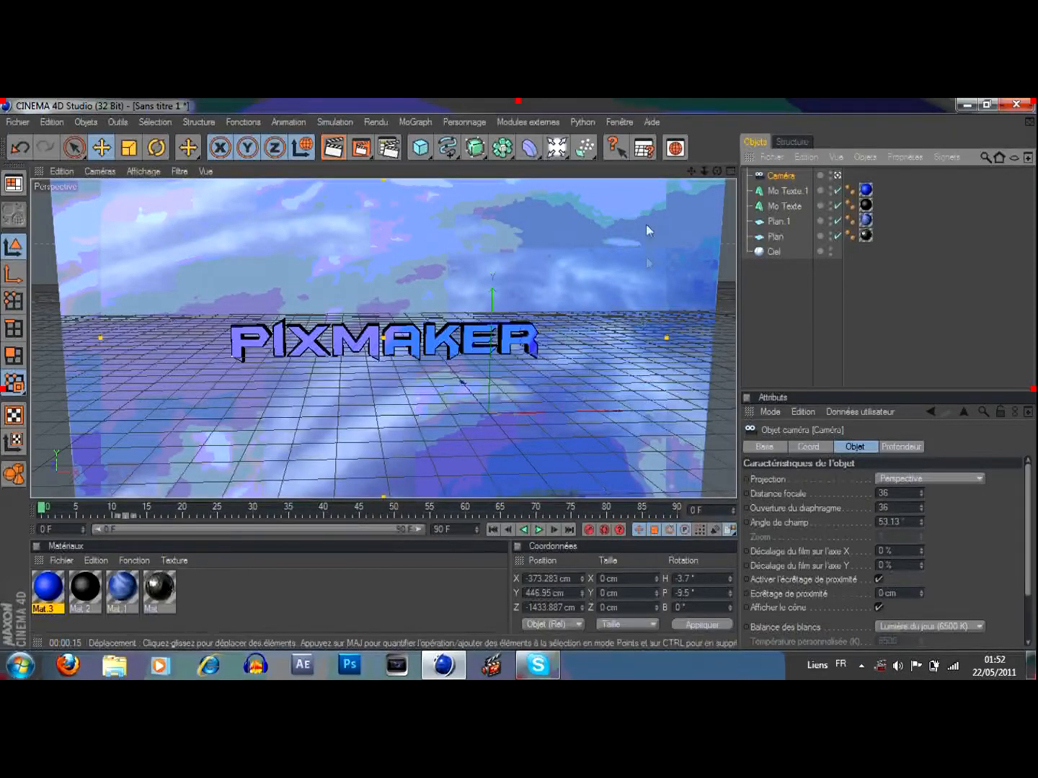
left_click_drag(700, 172, 678, 210)
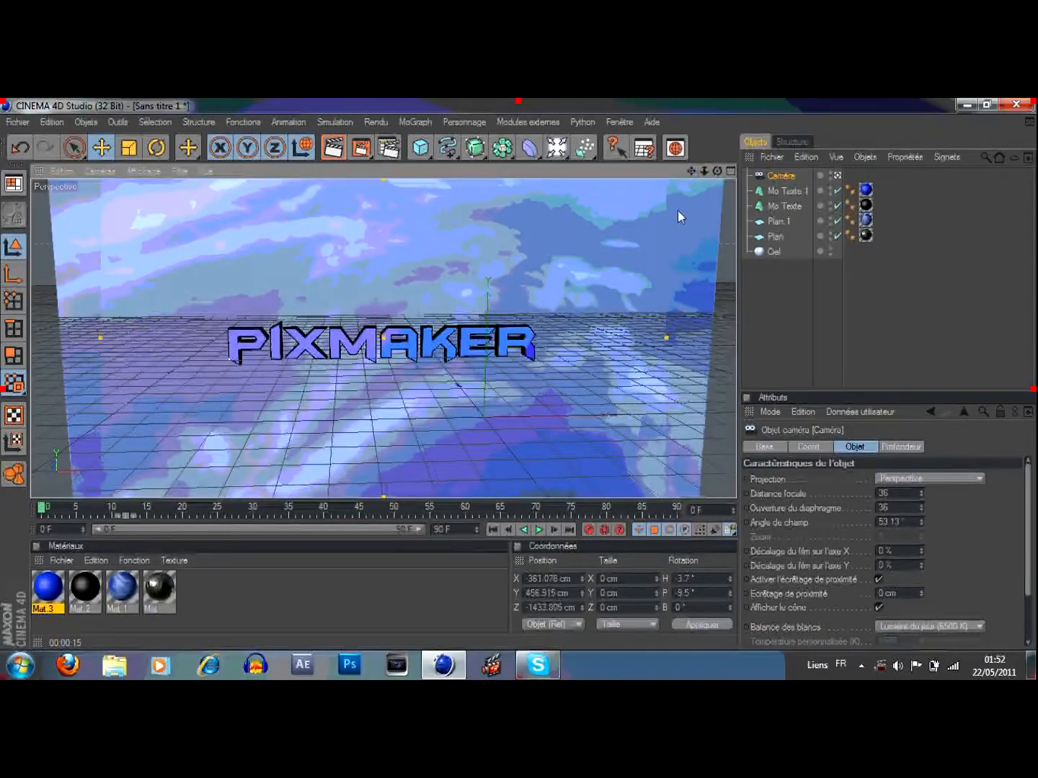
left_click(590, 531)
Step: At frame 90, fly the camera through the gap between M and A to about X -236, Y 63, Z 872 cm and keyframe it
left_click_drag(44, 508, 677, 508)
scroll(410, 338, "up", 10)
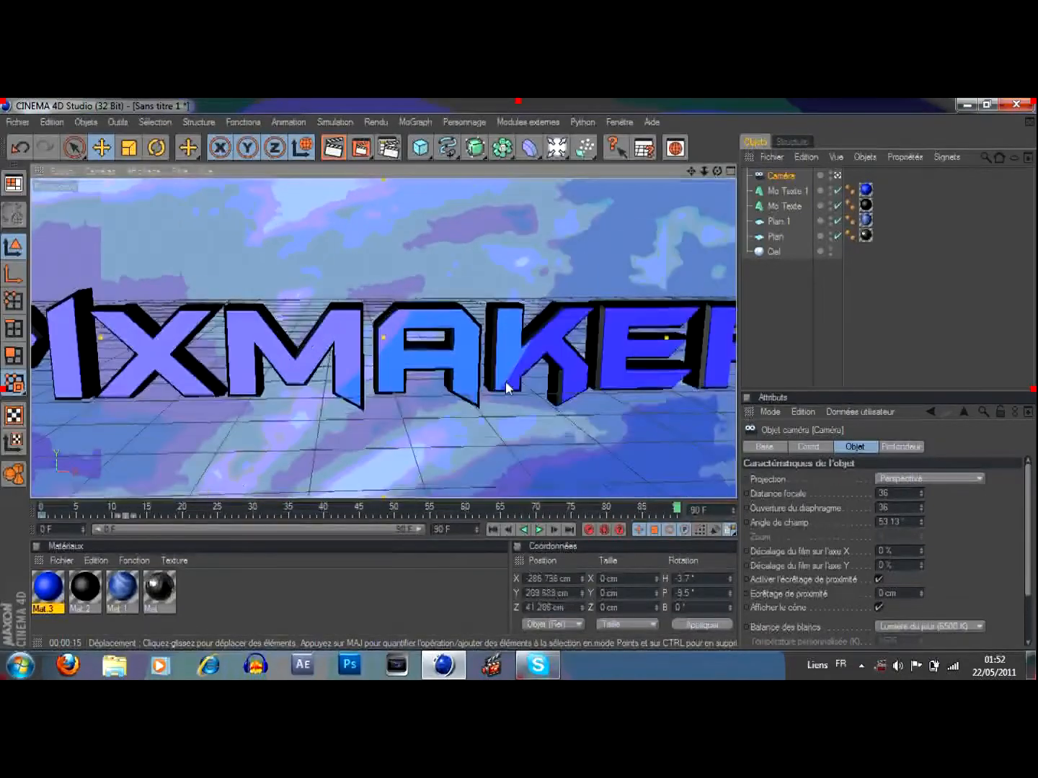
scroll(516, 355, "up", 5)
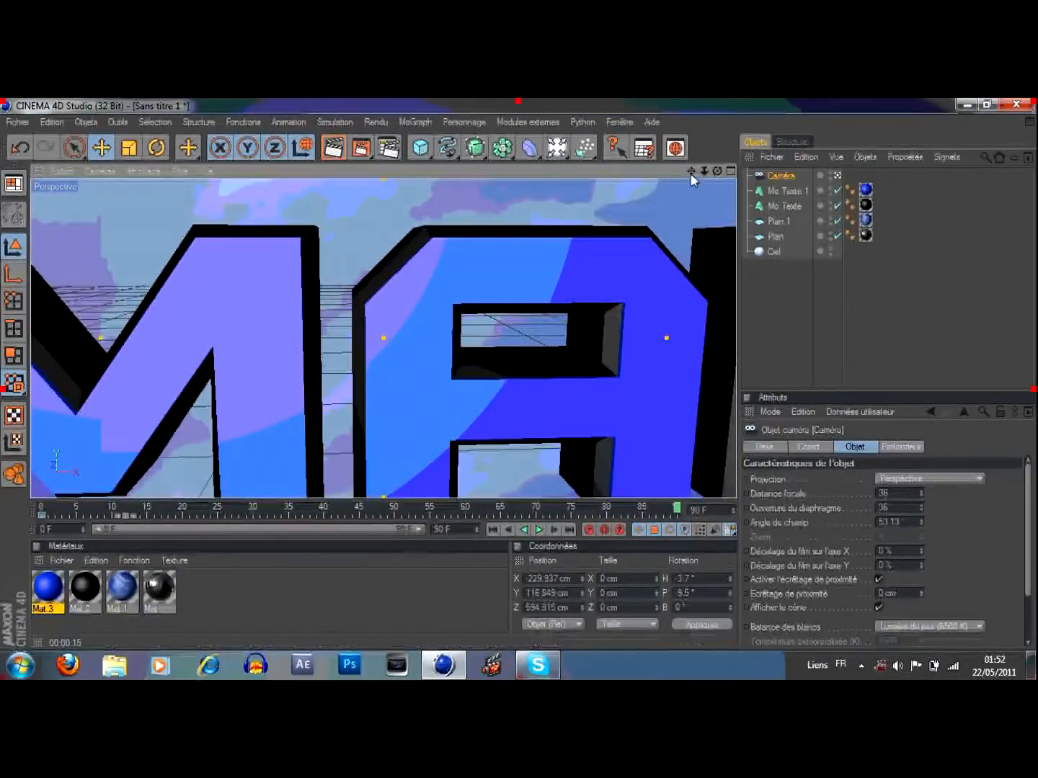
scroll(539, 354, "up", 5)
mouse_move(539, 353)
middle_mouse_down("alt")
mouse_move(258, 354)
mouse_move(517, 354)
mouse_move(528, 339)
middle_mouse_up("alt")
scroll(601, 254, "up", 6)
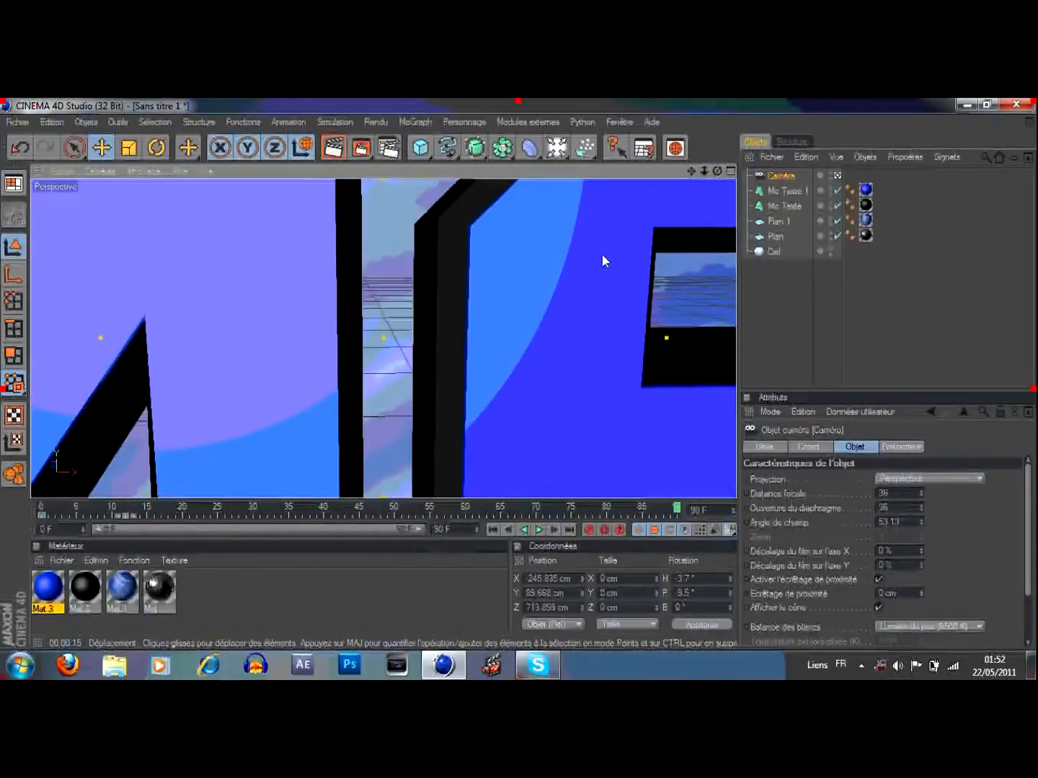
scroll(604, 254, "up", 8)
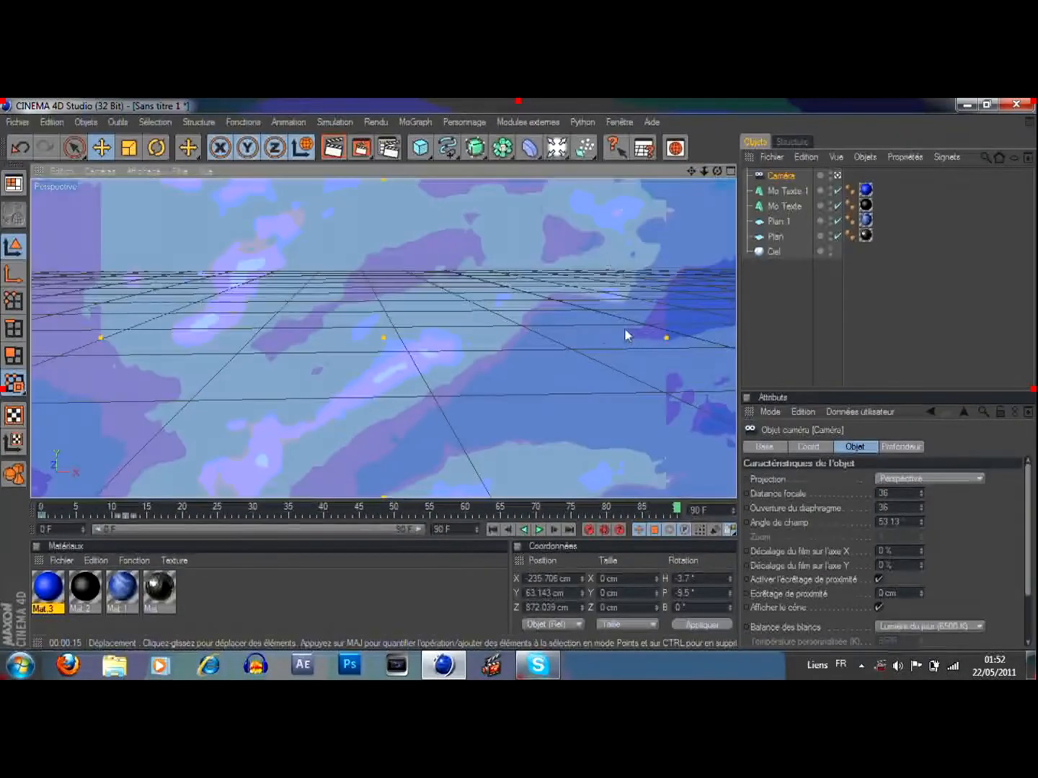
Step: Play back the camera animation to check the fly-through and return to the first frame
left_click(540, 530)
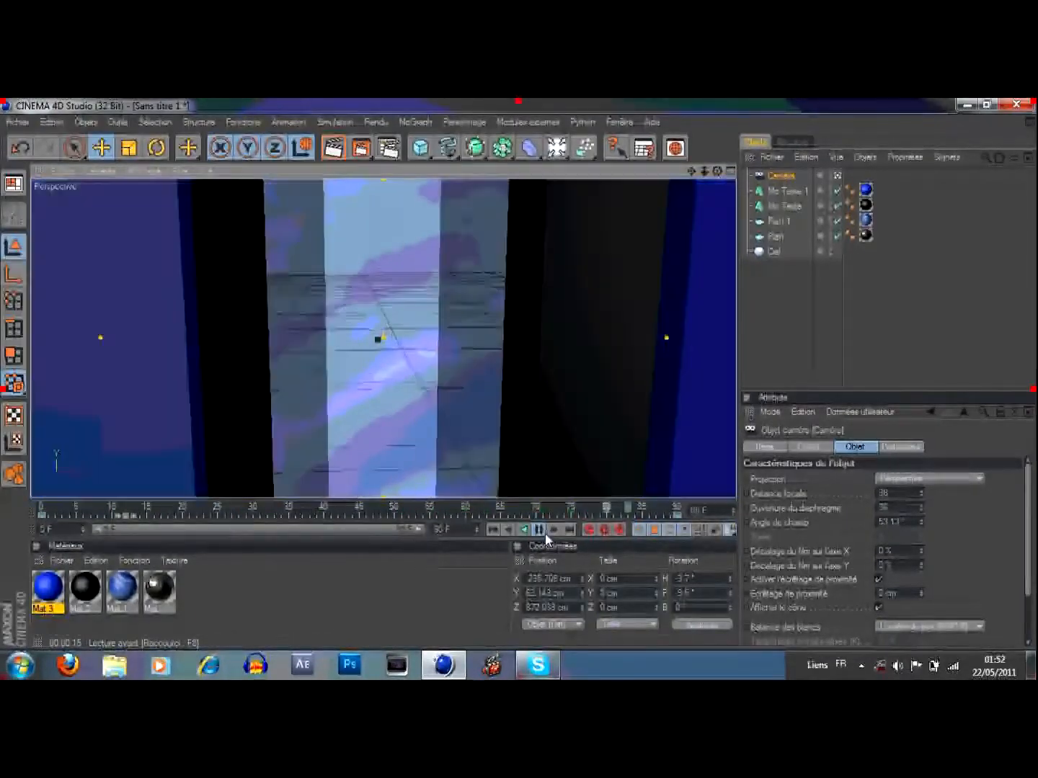
left_click(494, 529)
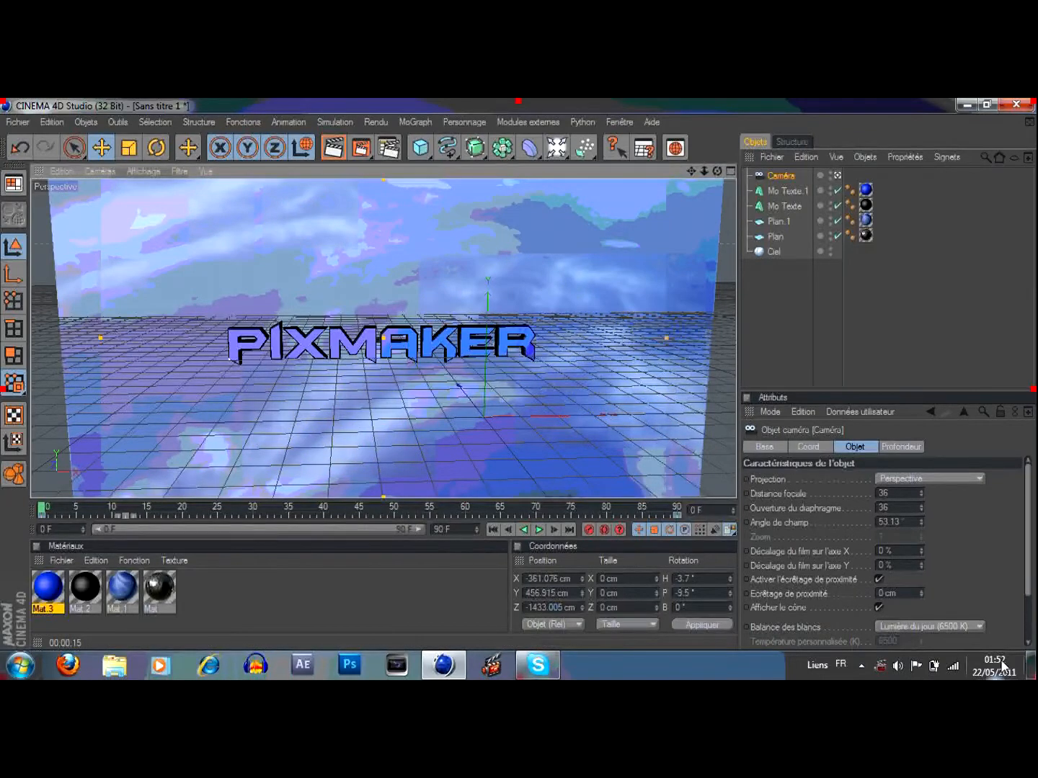
mouse_move(1003, 663)
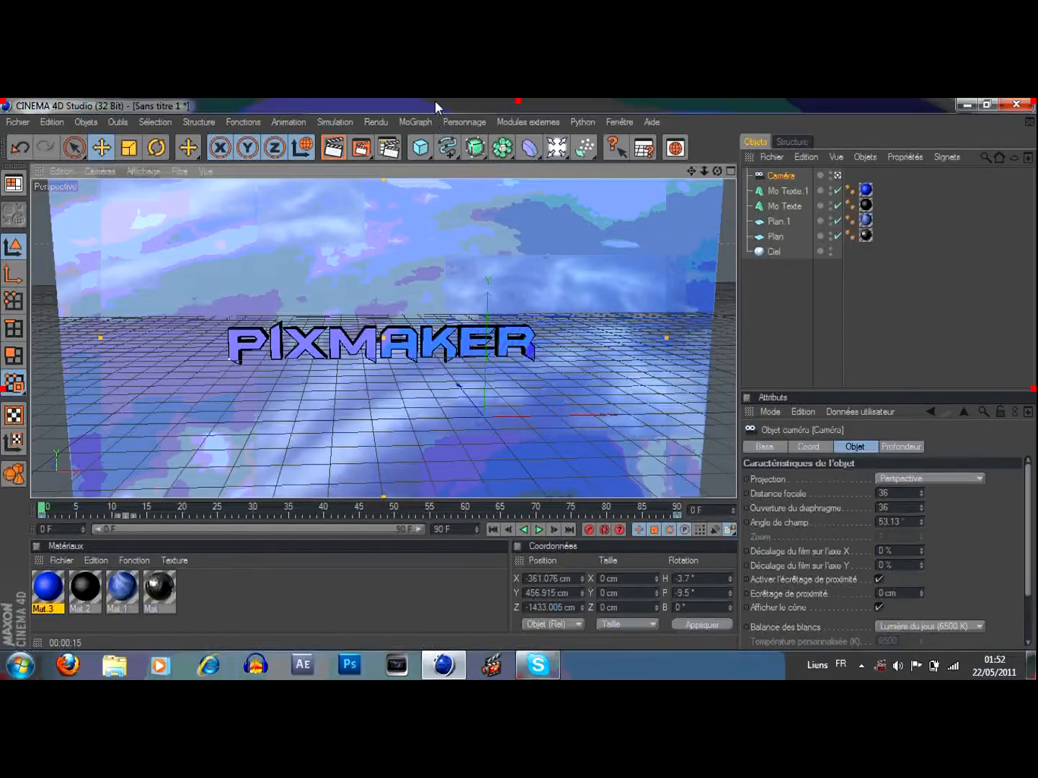
Step: Clear the object selection and start the final render of the animation in the picture viewer
left_click(794, 191)
left_click(782, 283)
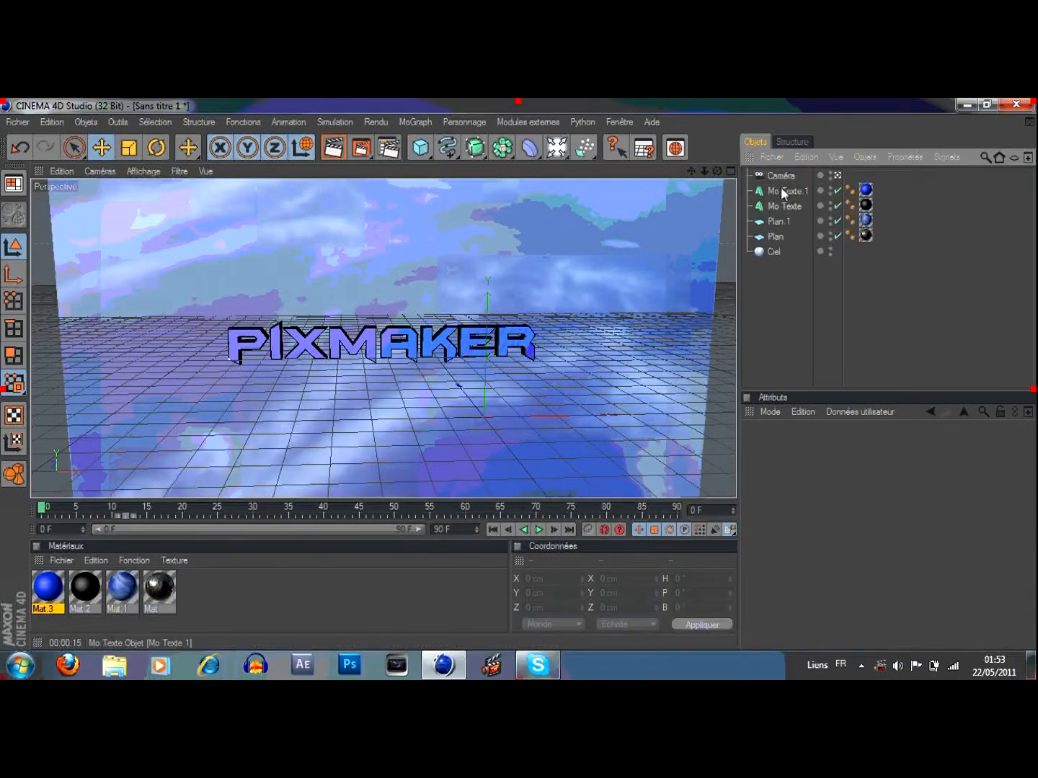
left_click(360, 149)
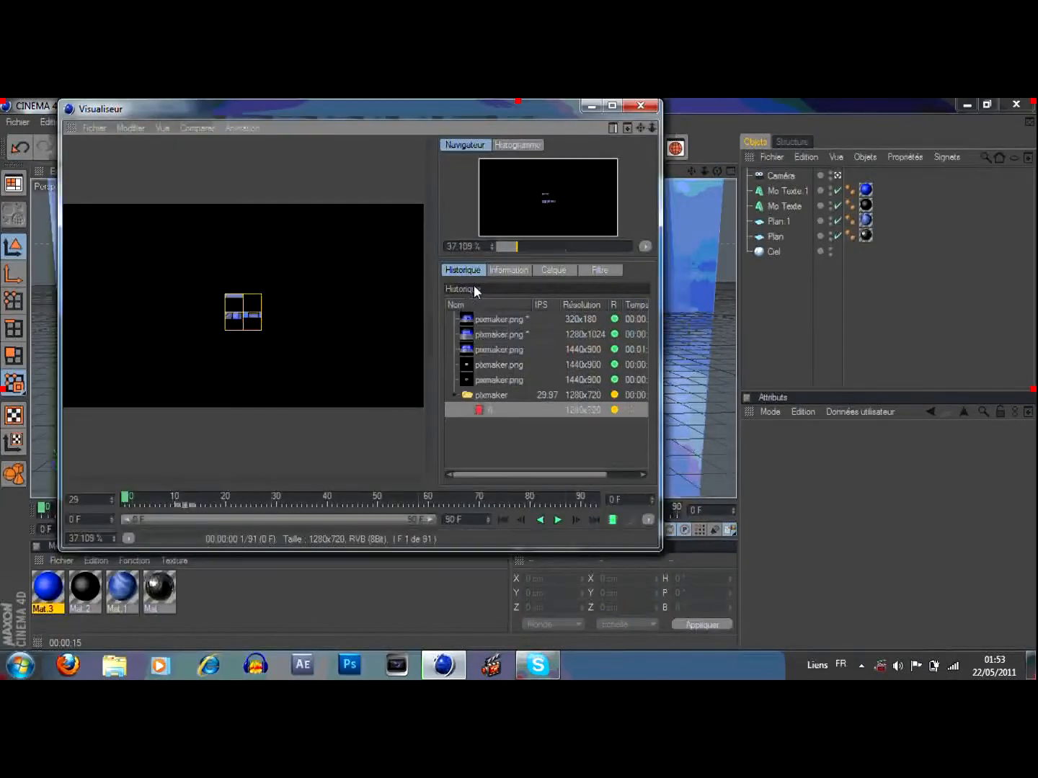